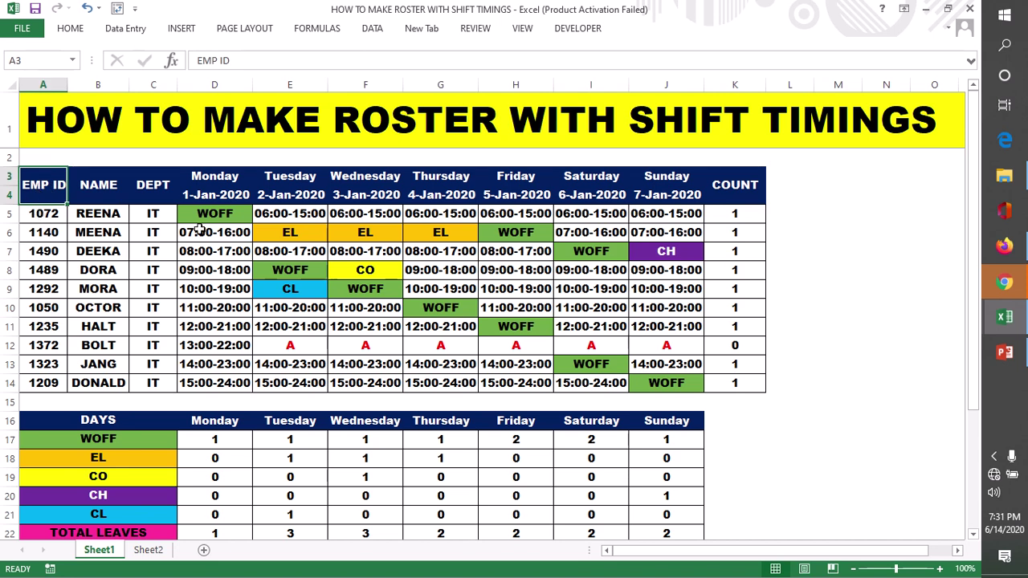
# Step: Examine the finished roster and leave summary on Sheet1, including the COUNT formula in the first employee's row
pyautogui.click(183, 269)
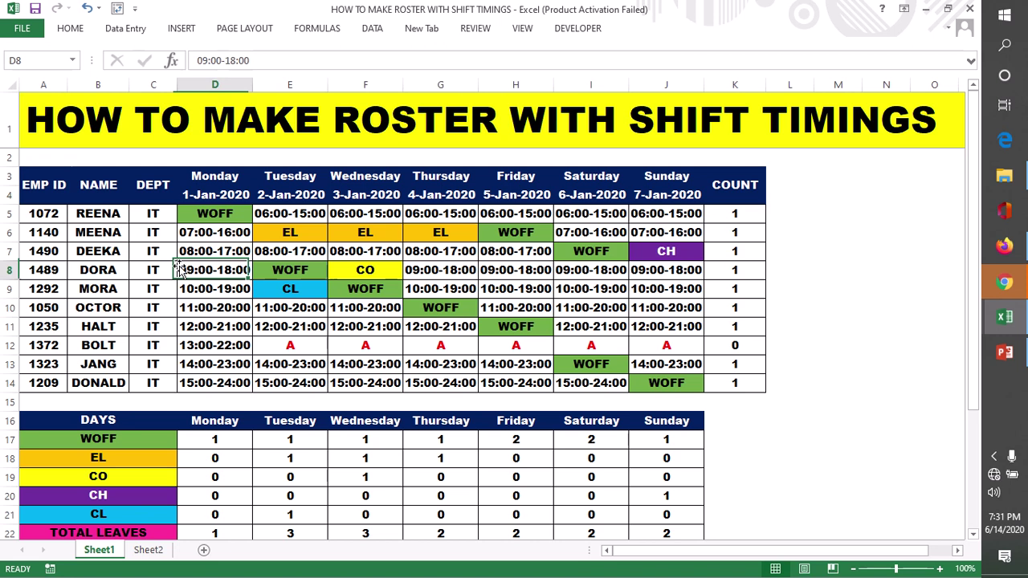
pyautogui.click(48, 189)
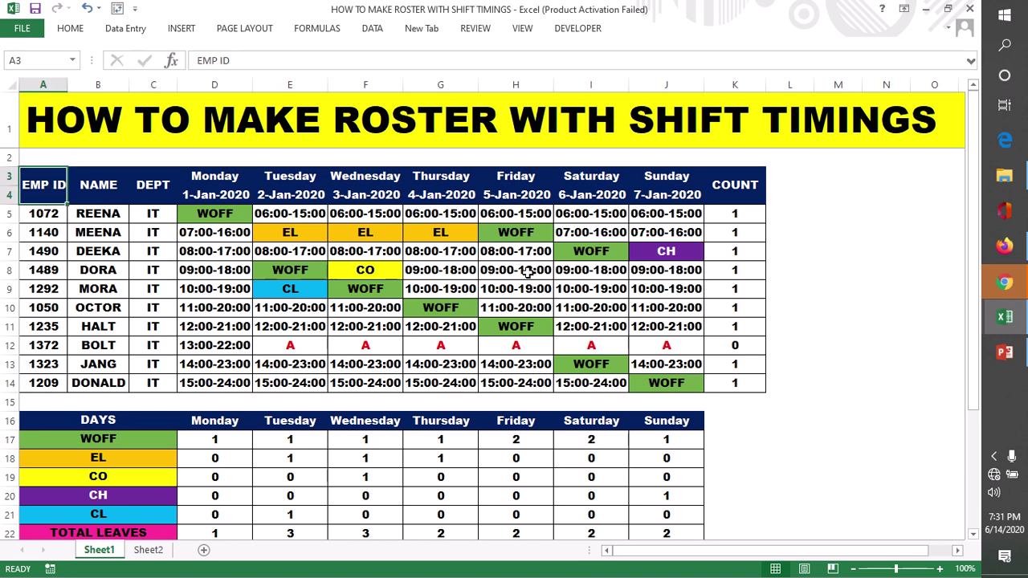
pyautogui.click(918, 344)
pyautogui.scroll(-2, 917, 344)
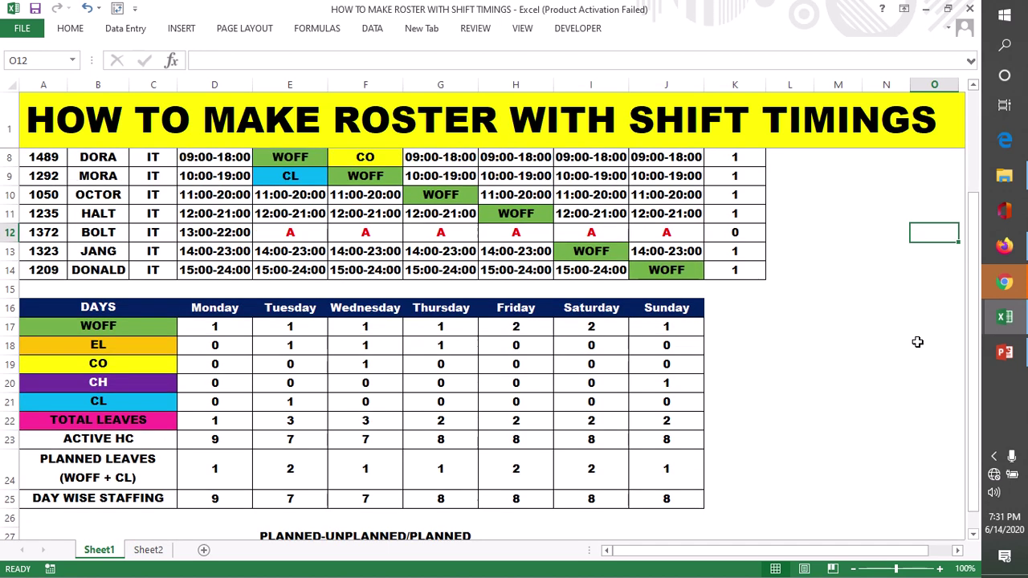
pyautogui.scroll(1, 917, 342)
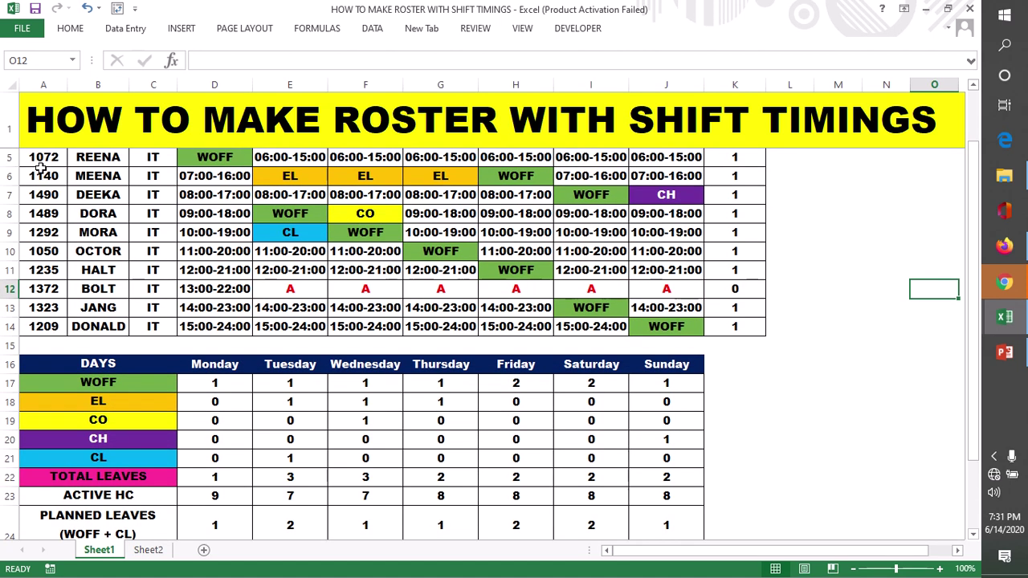
pyautogui.scroll(1, 41, 167)
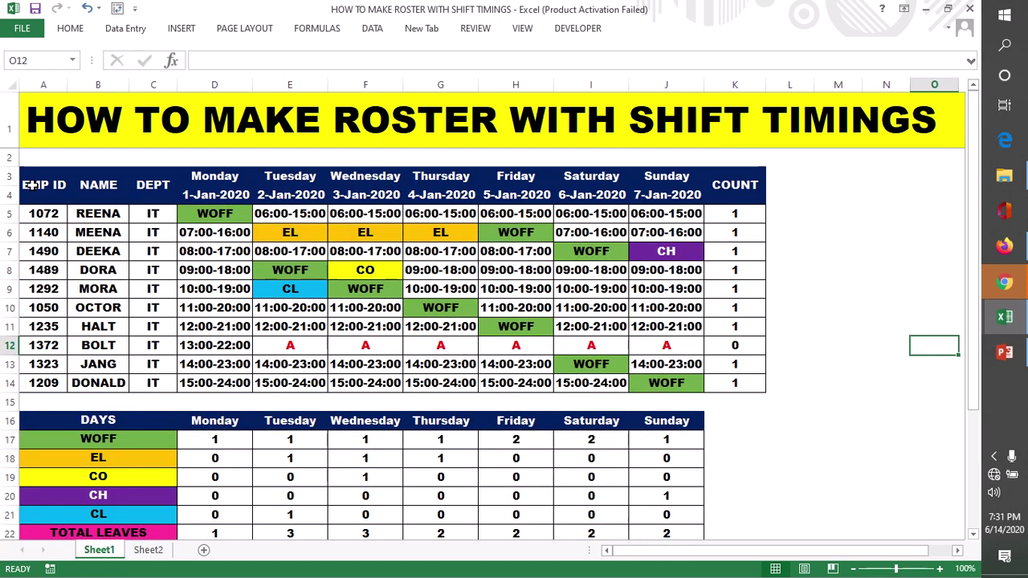
pyautogui.scroll(-1, 663, 300)
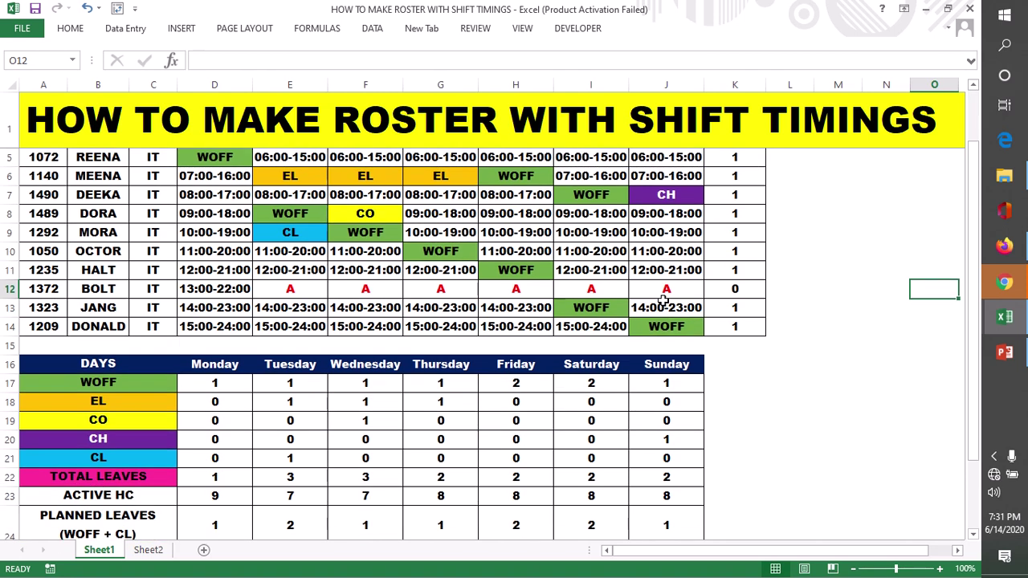
pyautogui.scroll(1, 660, 297)
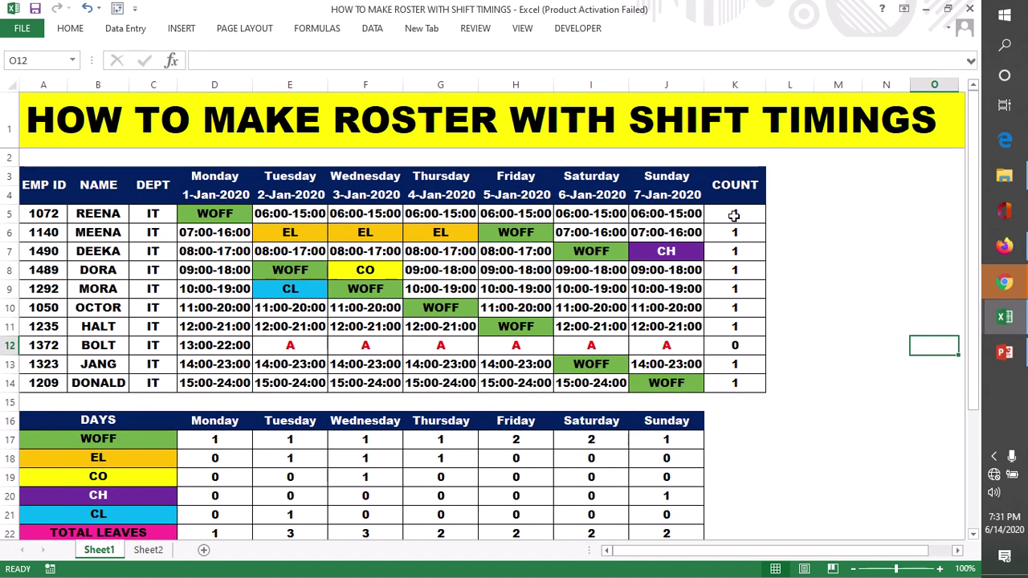
pyautogui.doubleClick(732, 213)
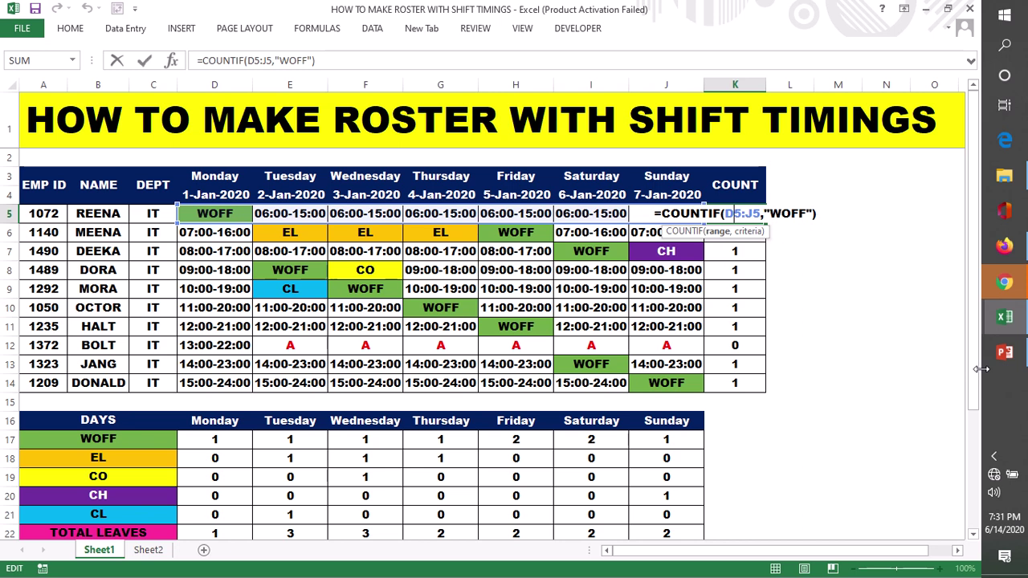
pyautogui.press('Return')
pyautogui.click(833, 248)
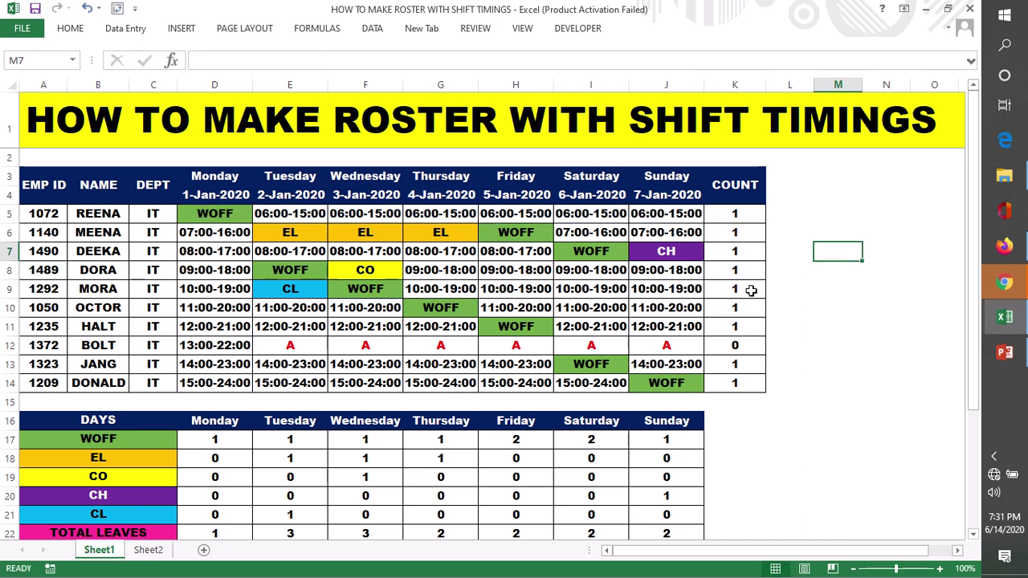
# Step: Copy the employee details and leave category labels in A3:C25 of Sheet1 to cell A3 of Sheet2
pyautogui.moveTo(48, 186); pyautogui.dragTo(164, 388)
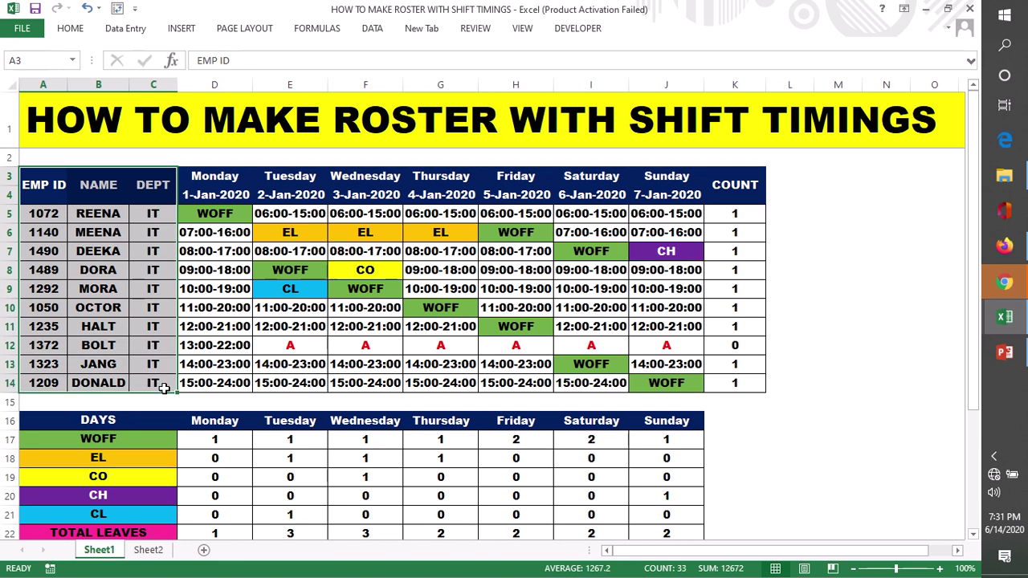
pyautogui.click(880, 362)
pyautogui.moveTo(61, 184); pyautogui.dragTo(159, 476)
pyautogui.hotkey('ctrl', 'c')
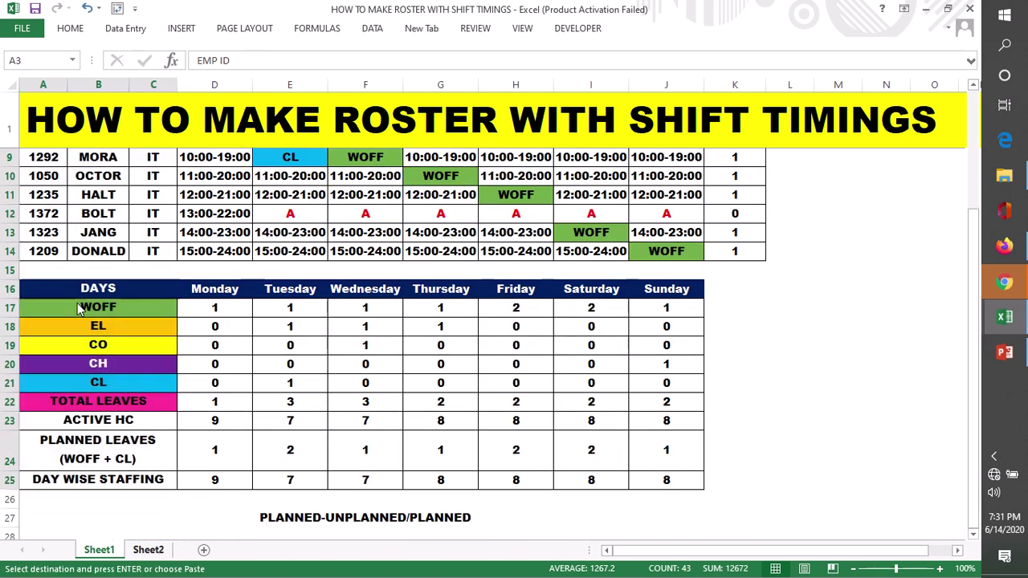
pyautogui.hotkey('ctrl', 'pagedown')
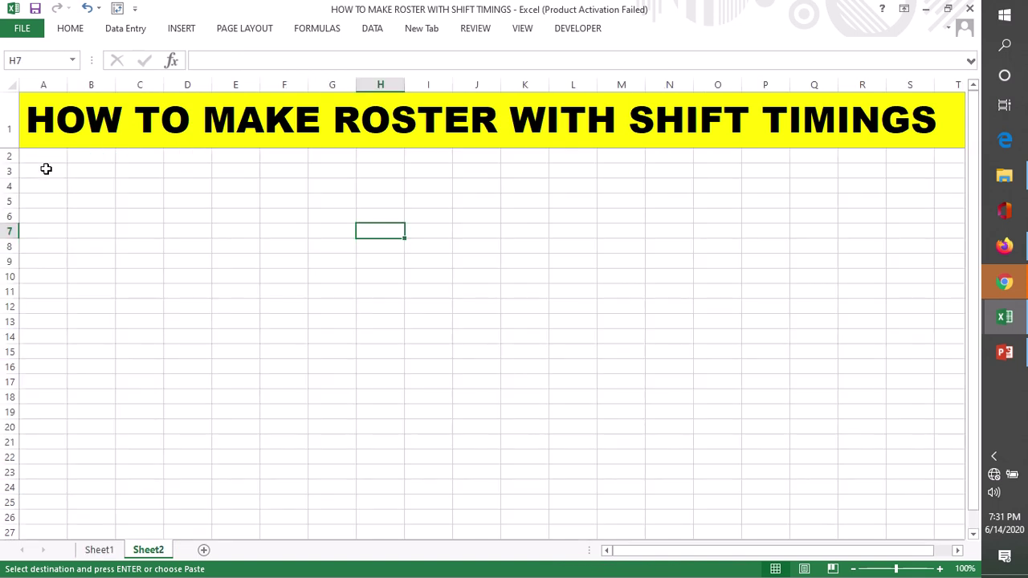
pyautogui.click(45, 168)
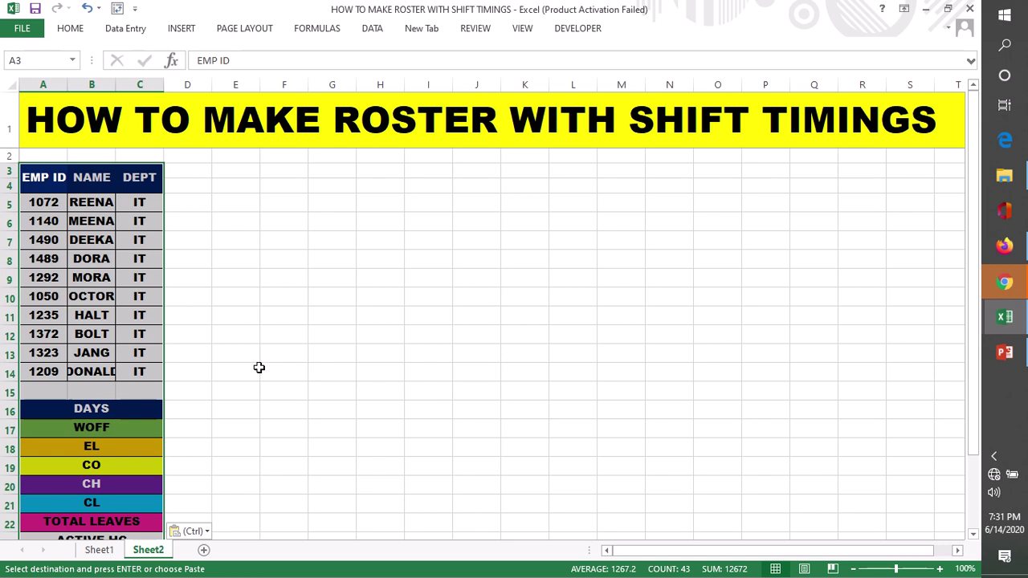
pyautogui.scroll(-1, 258, 367)
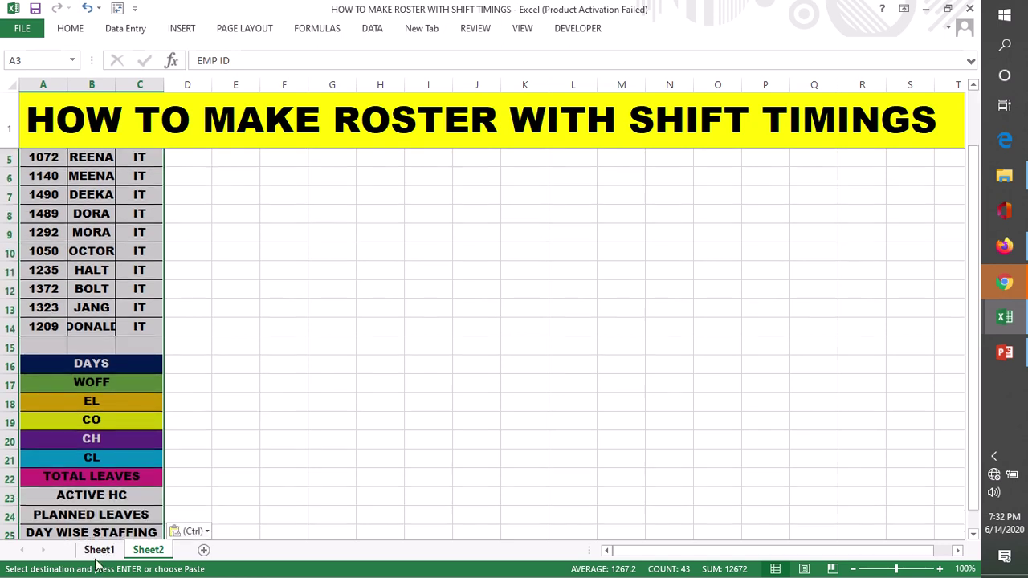
# Step: Enter the formula =D4+1 for the Tuesday date in cell E4 of Sheet1
pyautogui.click(97, 554)
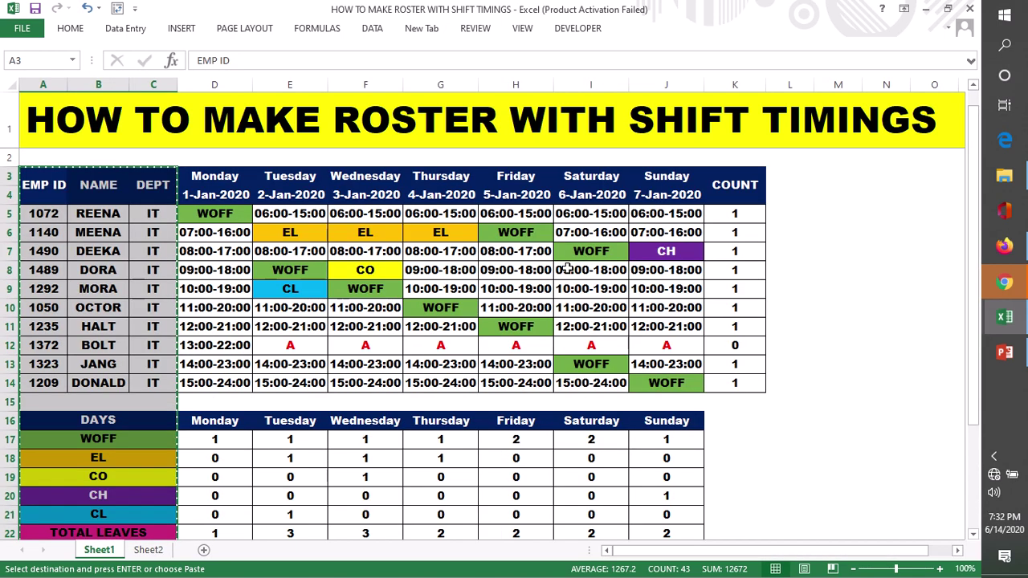
pyautogui.click(197, 178)
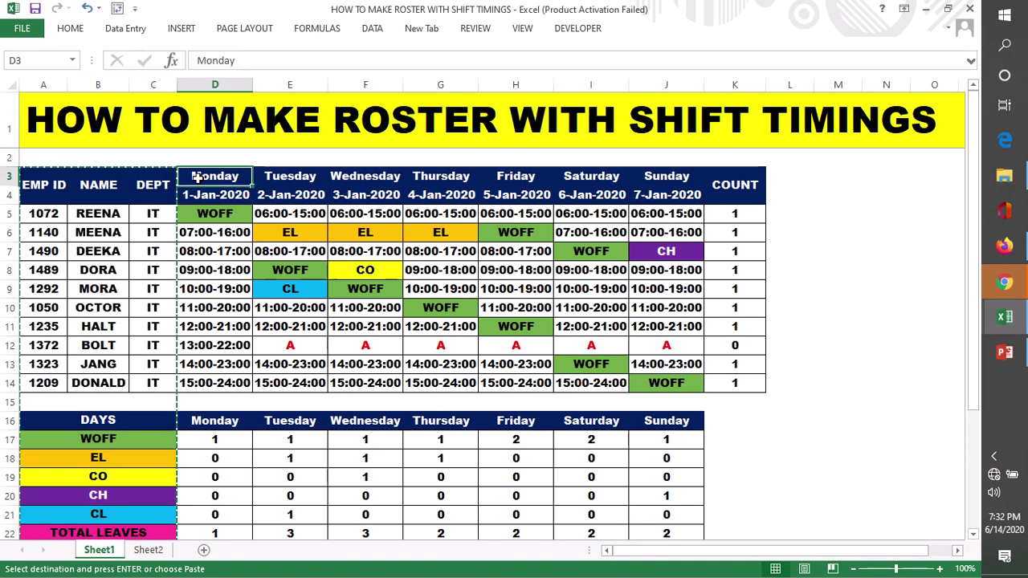
pyautogui.press('Escape')
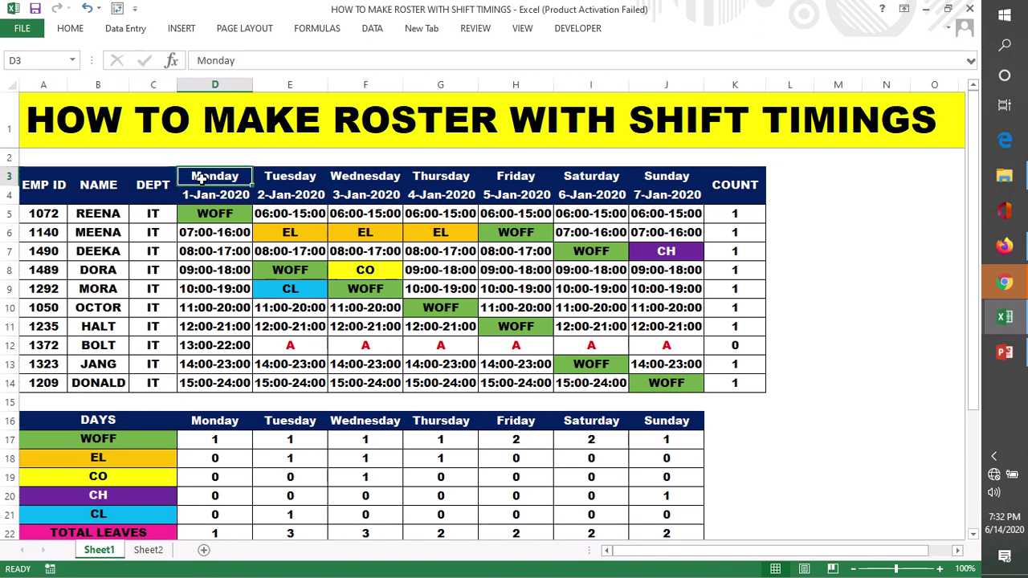
pyautogui.click(273, 195)
pyautogui.write('=')
pyautogui.click(207, 198)
pyautogui.write('+1')
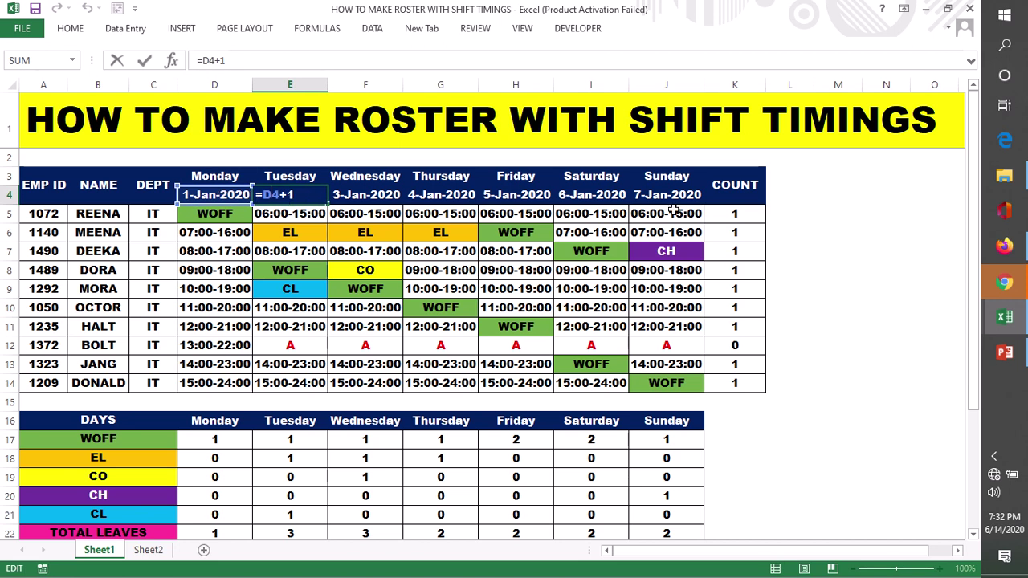
pyautogui.press('Return')
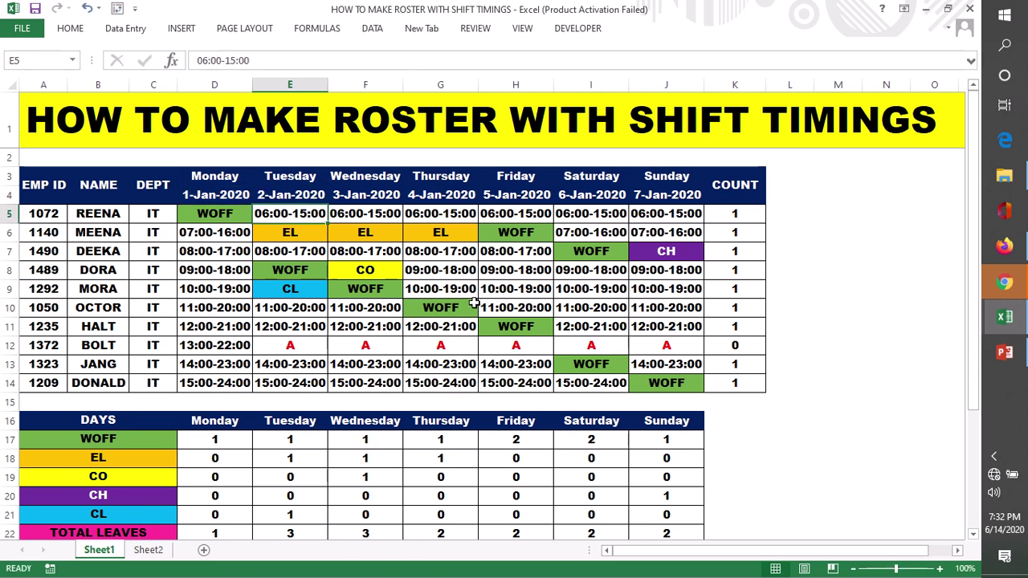
# Step: Copy the weekday and date headers in D3:J4 of Sheet1 to cell D3 of Sheet2
pyautogui.moveTo(205, 181); pyautogui.dragTo(672, 186)
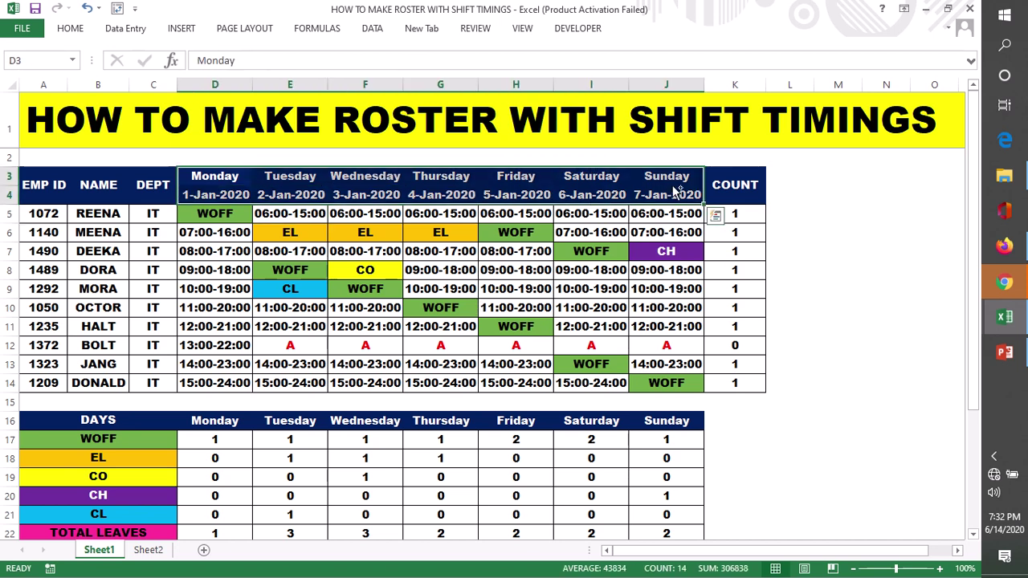
pyautogui.hotkey('ctrl', 'c')
pyautogui.click(149, 550)
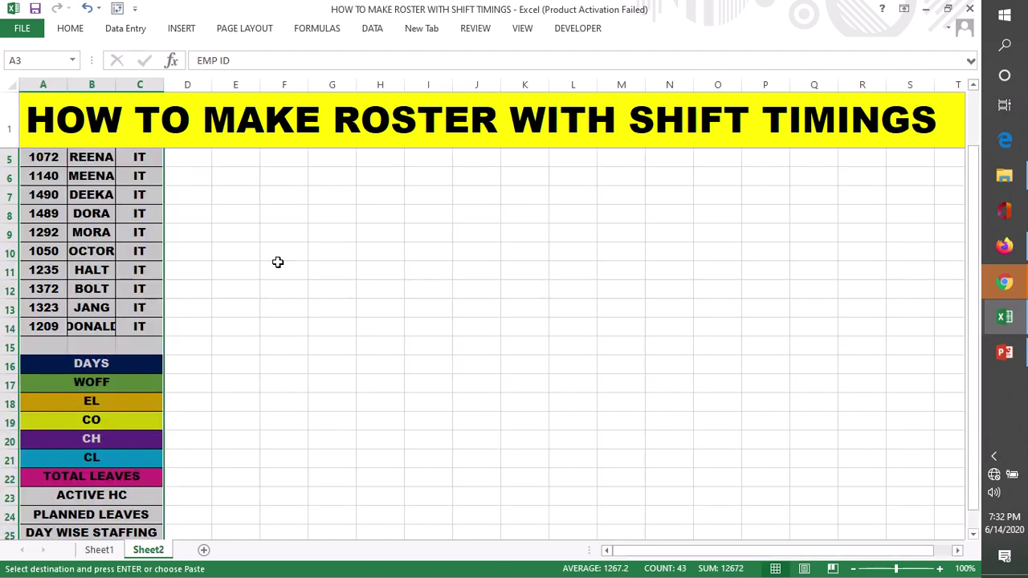
pyautogui.scroll(1, 169, 178)
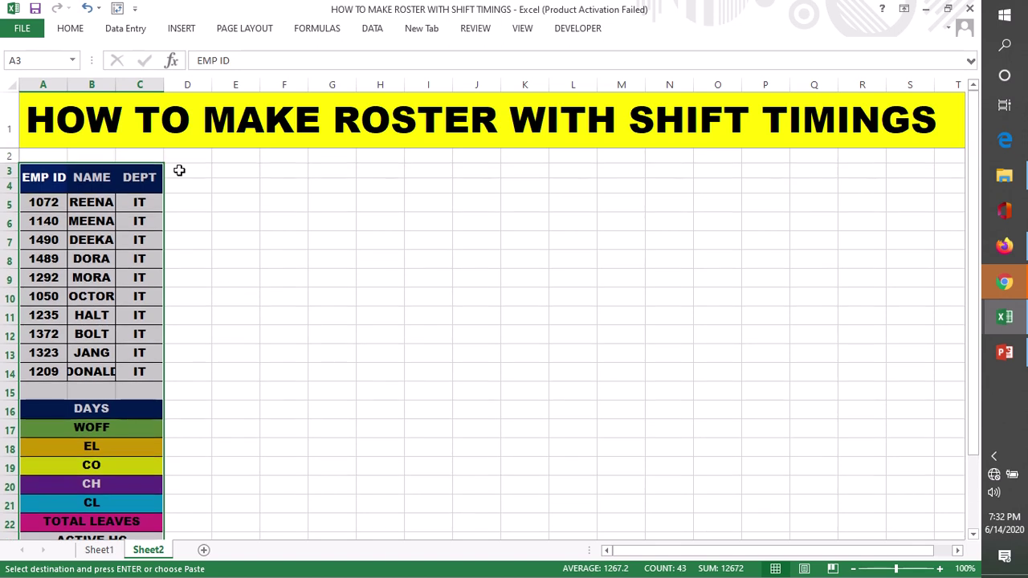
pyautogui.click(179, 171)
pyautogui.hotkey('ctrl', 'v')
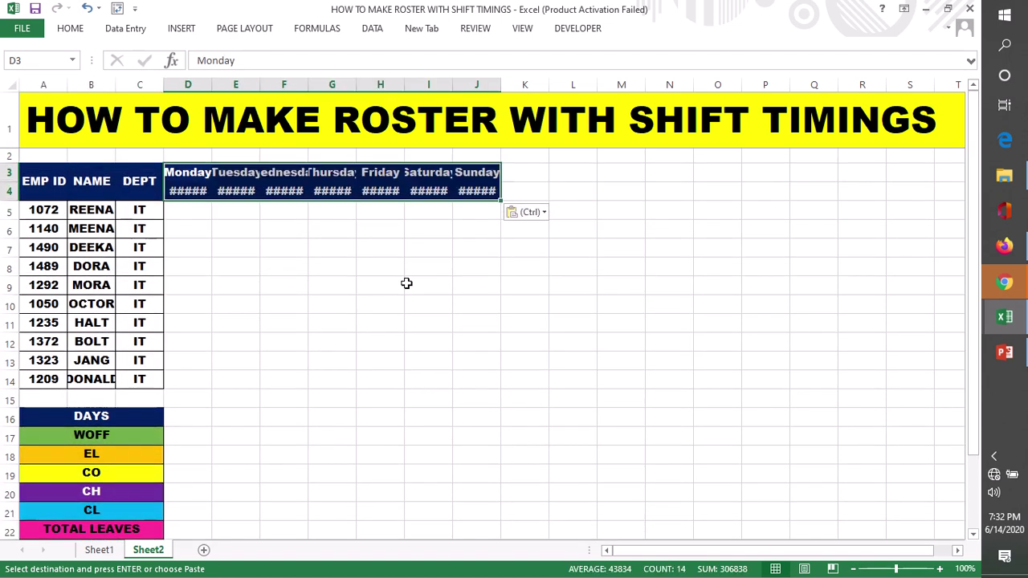
pyautogui.click(406, 284)
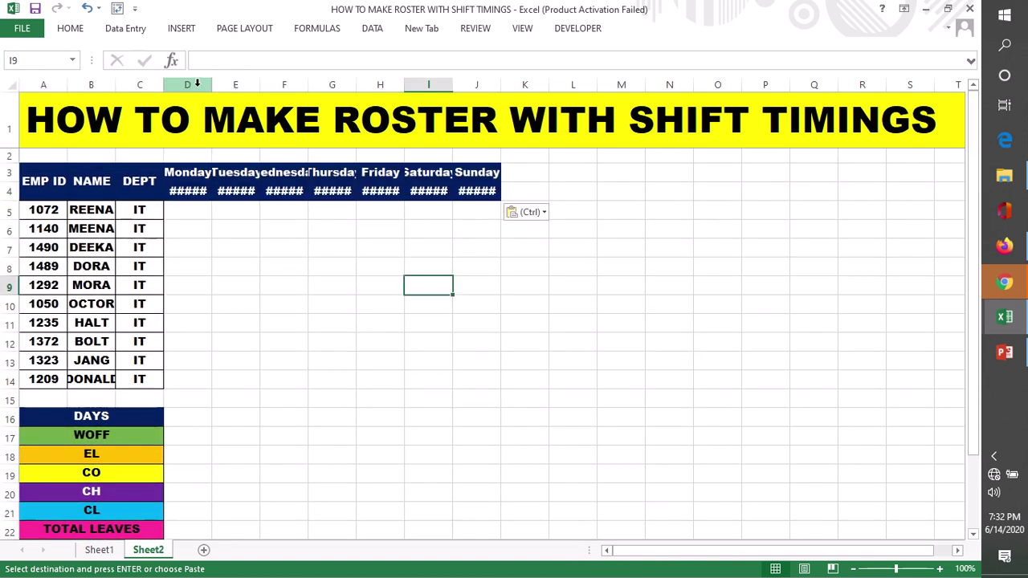
# Step: Autofit the width of columns D to J on Sheet2
pyautogui.moveTo(190, 84); pyautogui.dragTo(482, 83)
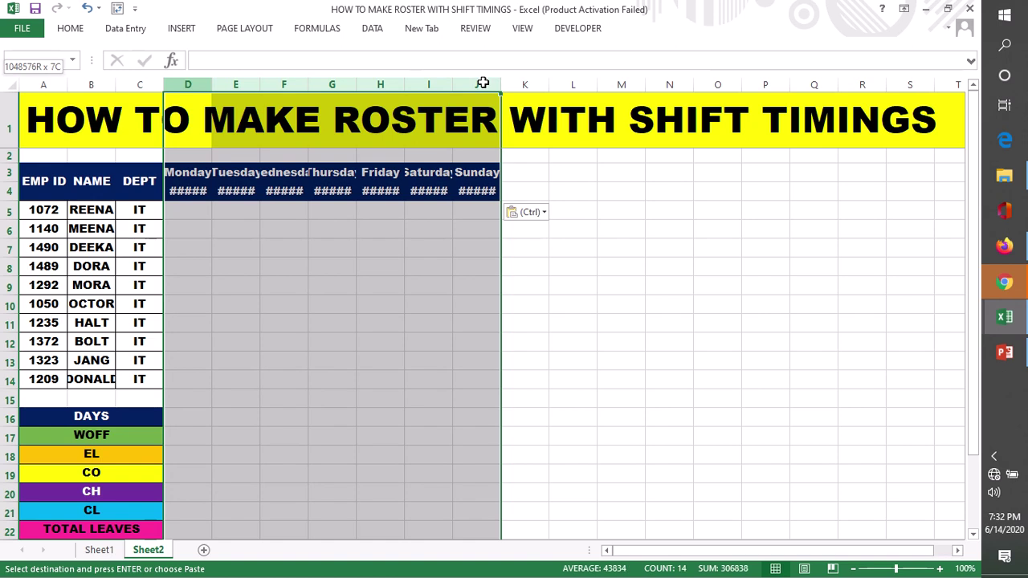
pyautogui.doubleClick(262, 85)
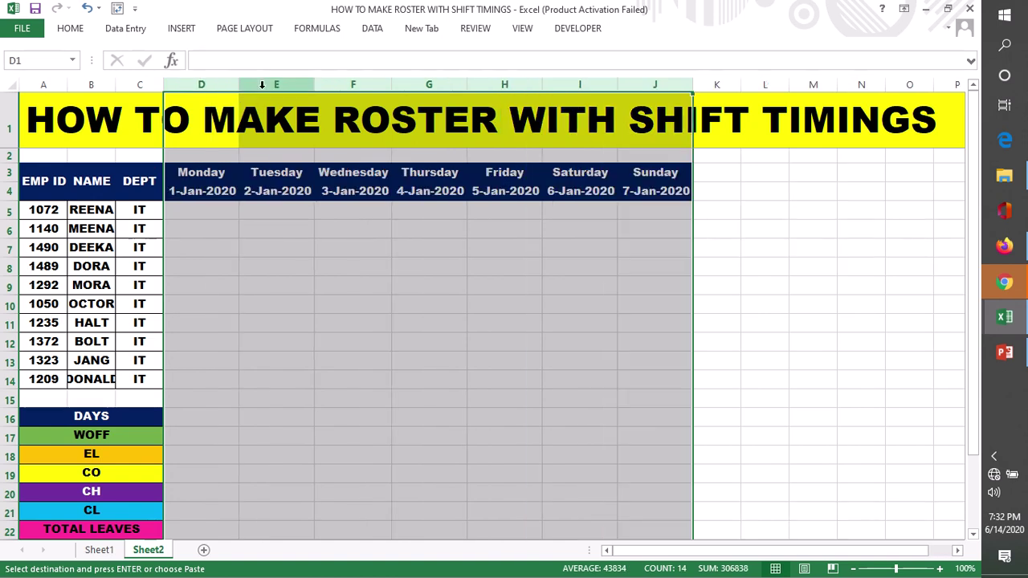
pyautogui.click(759, 265)
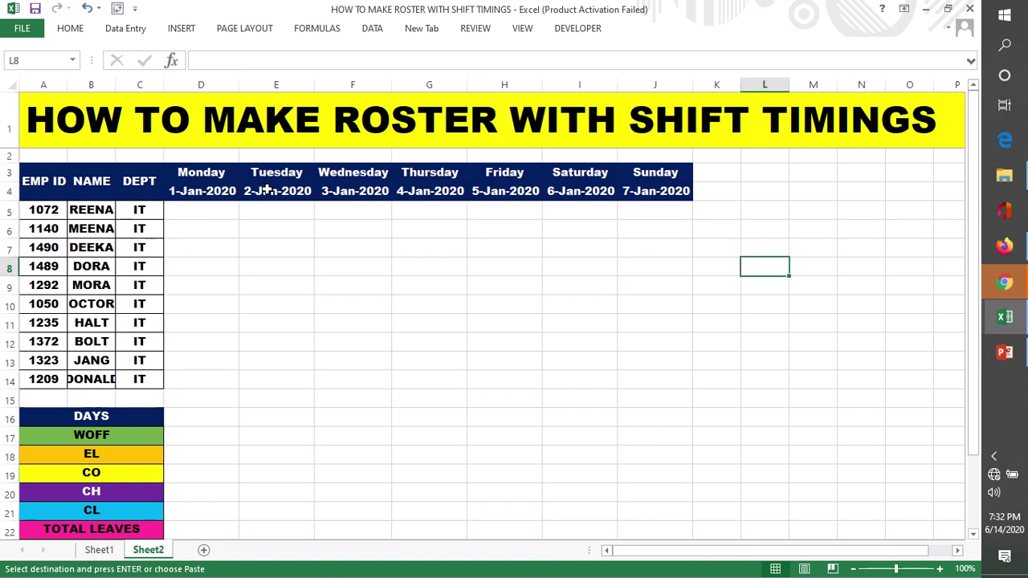
# Step: Clear the Tuesday to Sunday dates in E4:J4 and enter =D4+1 in cell E4
pyautogui.moveTo(266, 190); pyautogui.dragTo(650, 195)
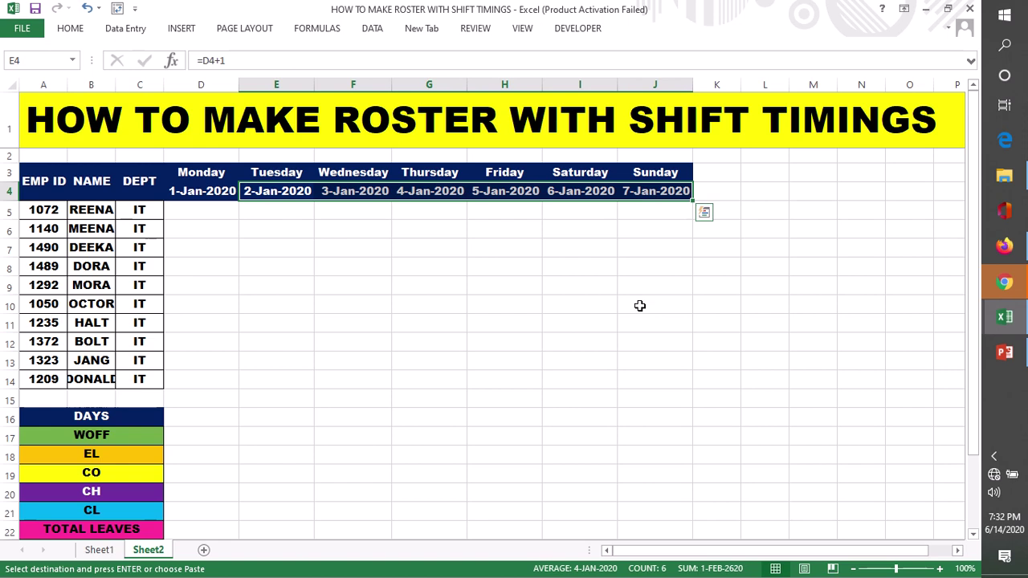
pyautogui.press('Delete')
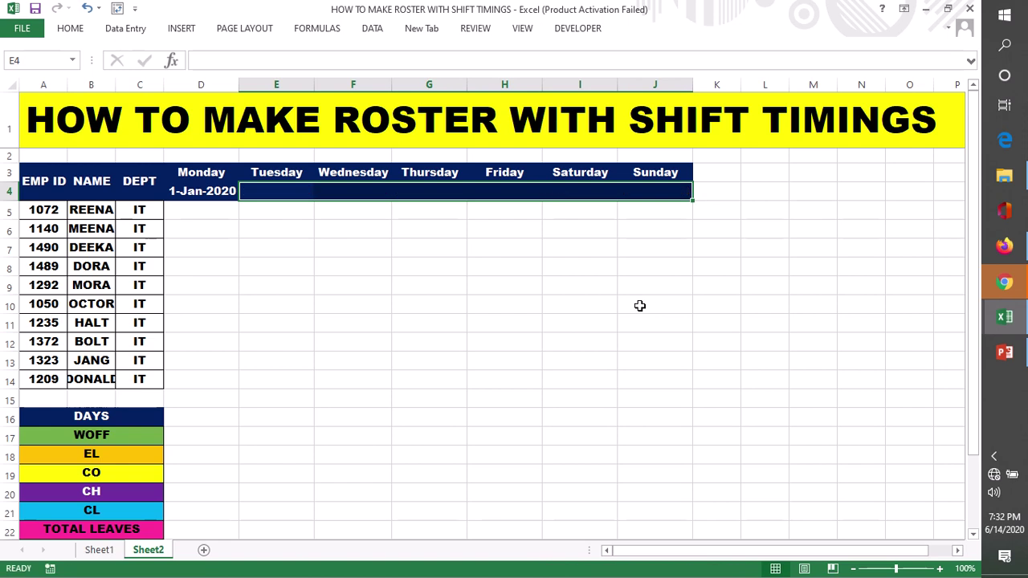
pyautogui.doubleClick(252, 191)
pyautogui.write('=')
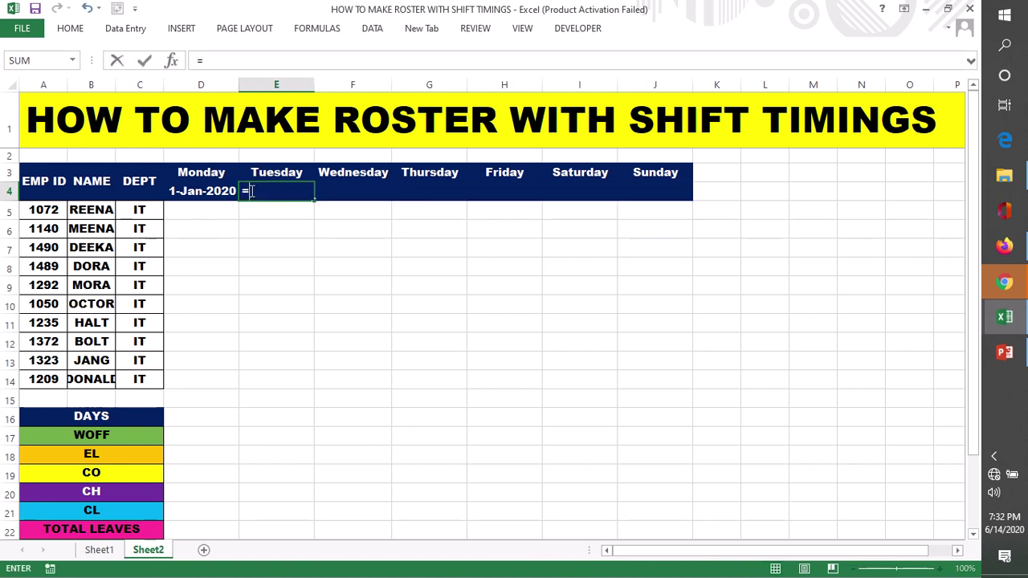
pyautogui.click(211, 189)
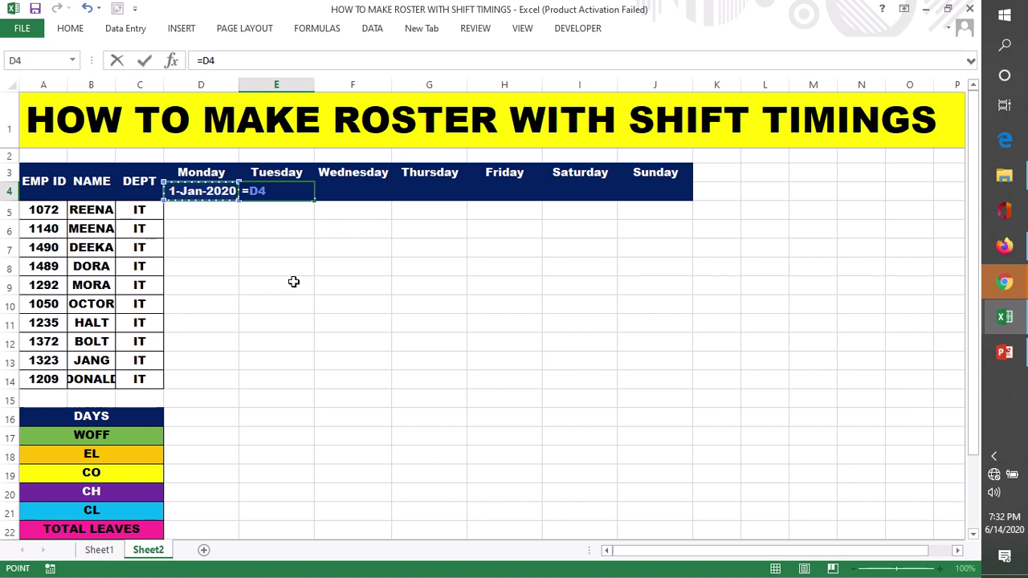
pyautogui.write('+1')
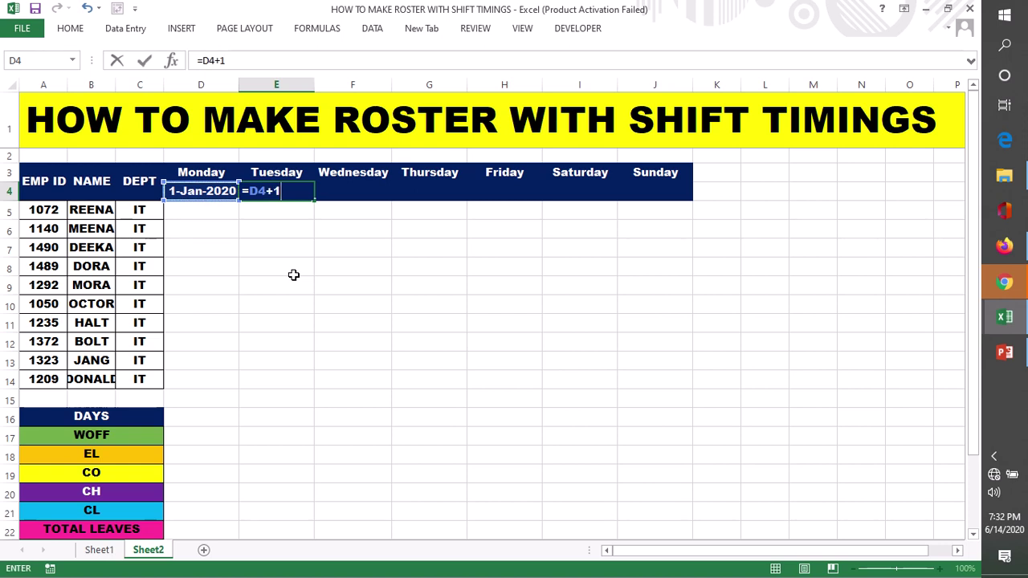
pyautogui.press('Return')
# Step: Fill the date formula from E4 across to J4 on Sheet2, and return to Sheet1
pyautogui.click(287, 198)
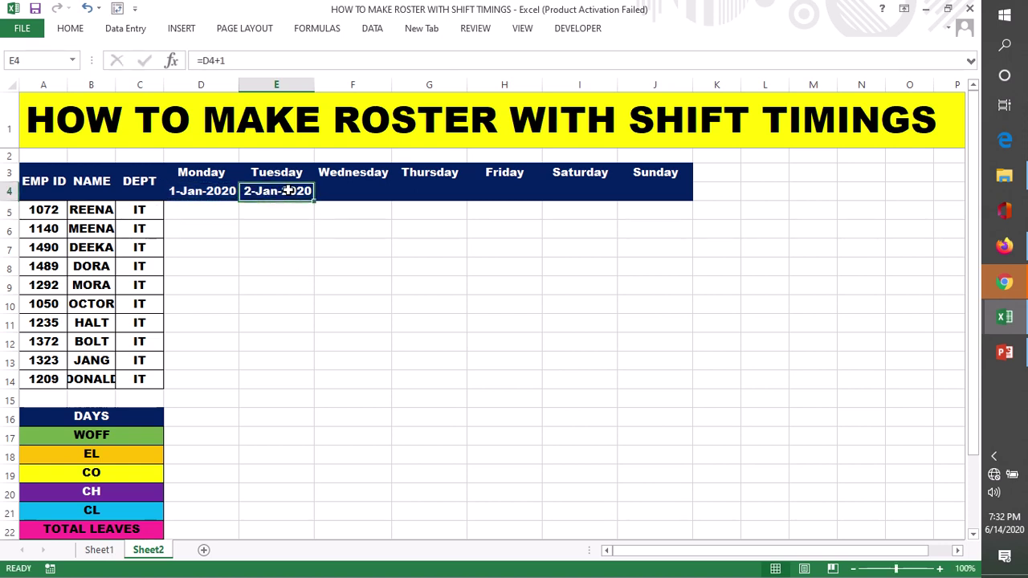
pyautogui.moveTo(314, 200); pyautogui.dragTo(660, 211)
pyautogui.click(801, 299)
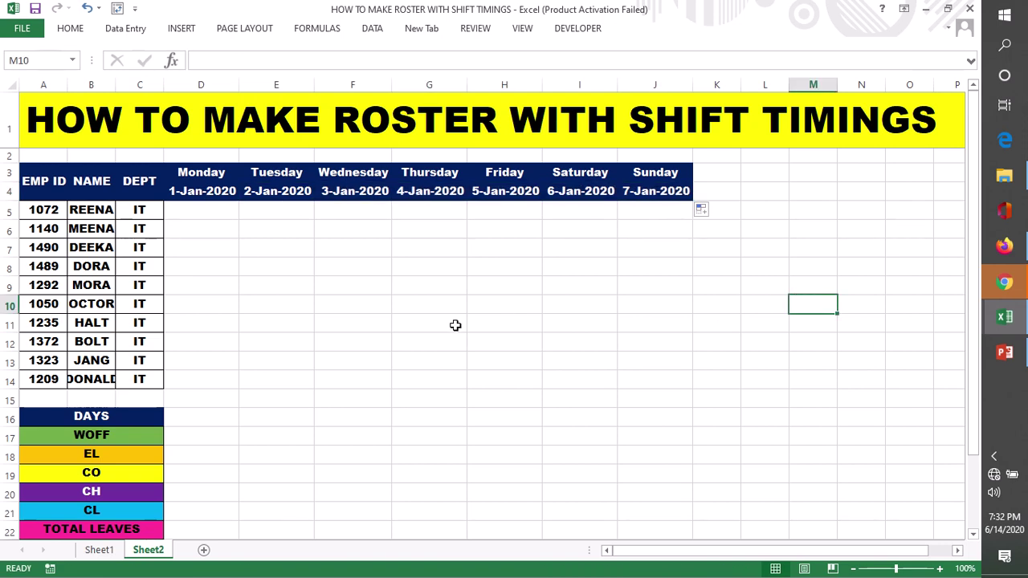
pyautogui.click(99, 550)
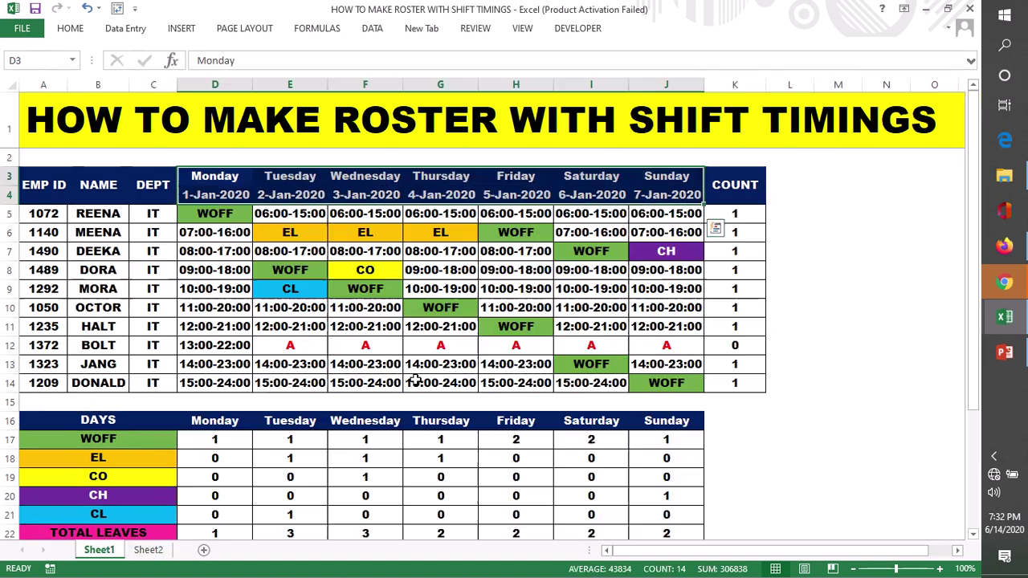
# Step: Copy the 06:00-15:00 shift timing from E5 of Sheet1 to cell D5 of Sheet2
pyautogui.click(225, 232)
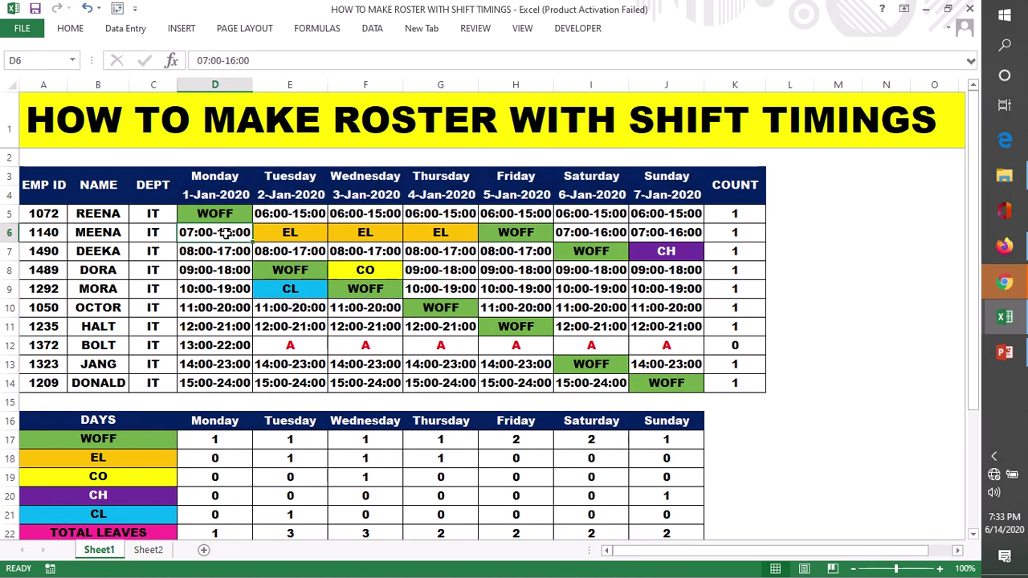
pyautogui.click(269, 215)
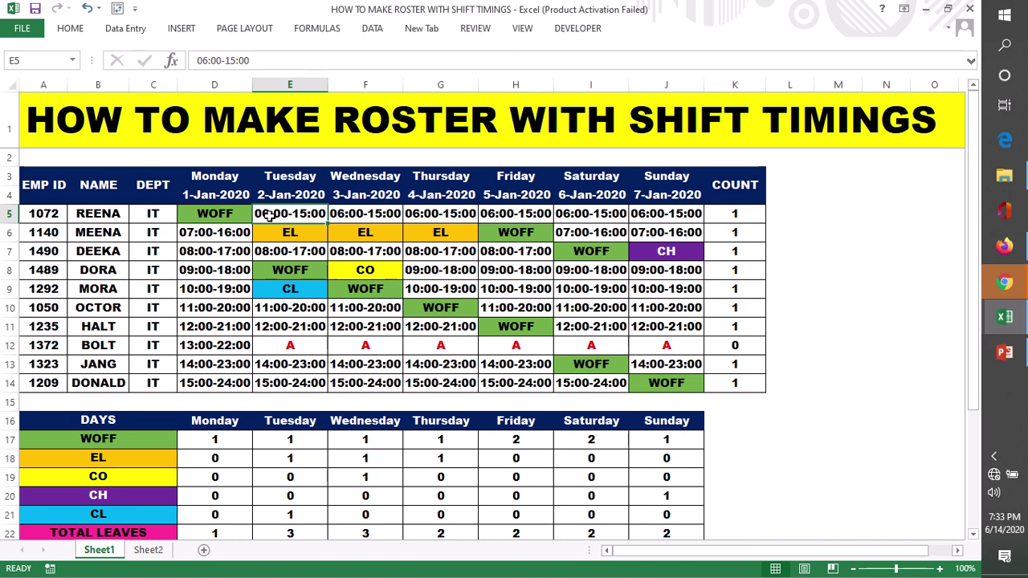
pyautogui.hotkey('ctrl', 'c')
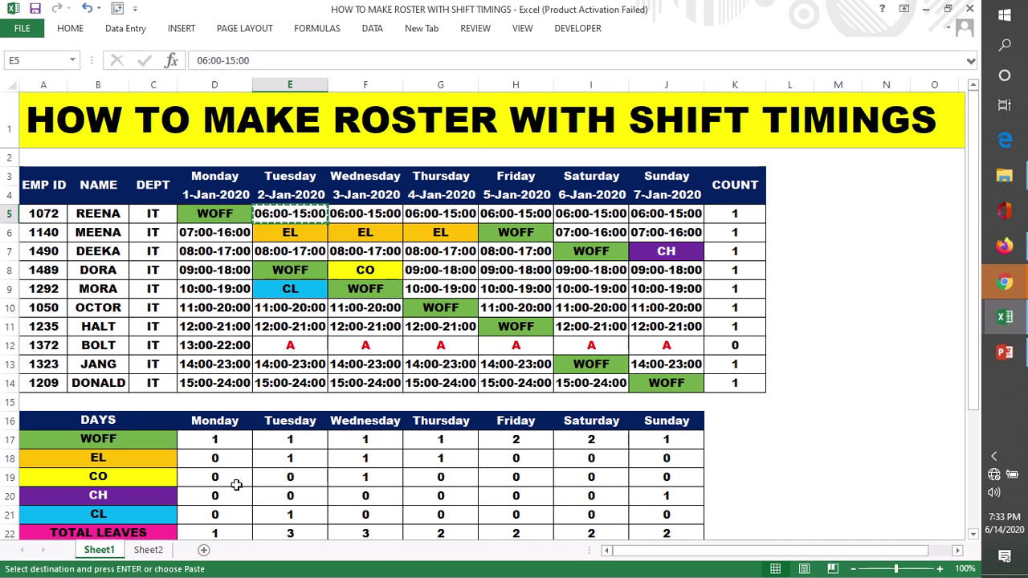
pyautogui.click(147, 550)
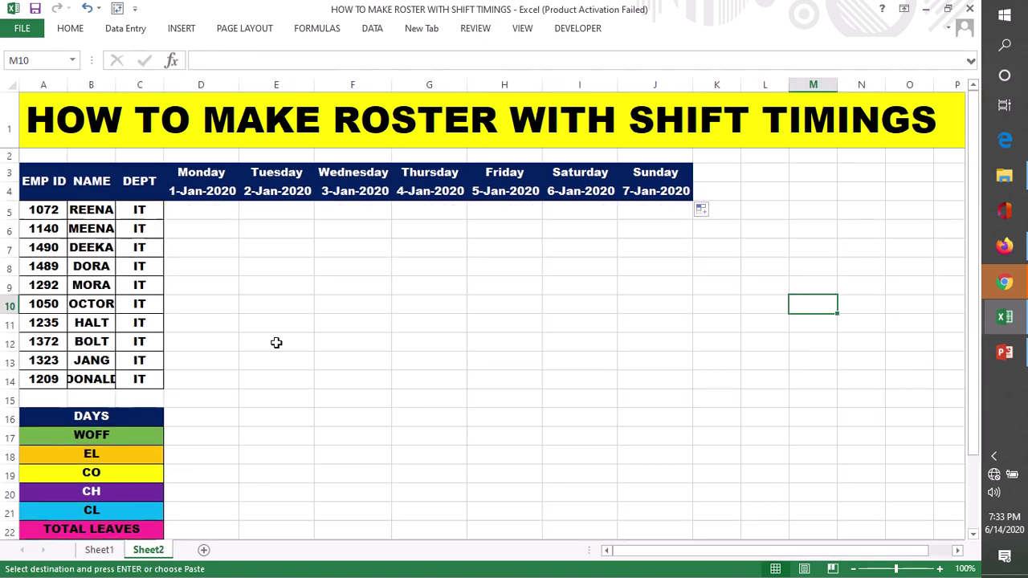
pyautogui.click(194, 214)
pyautogui.hotkey('ctrl', 'v')
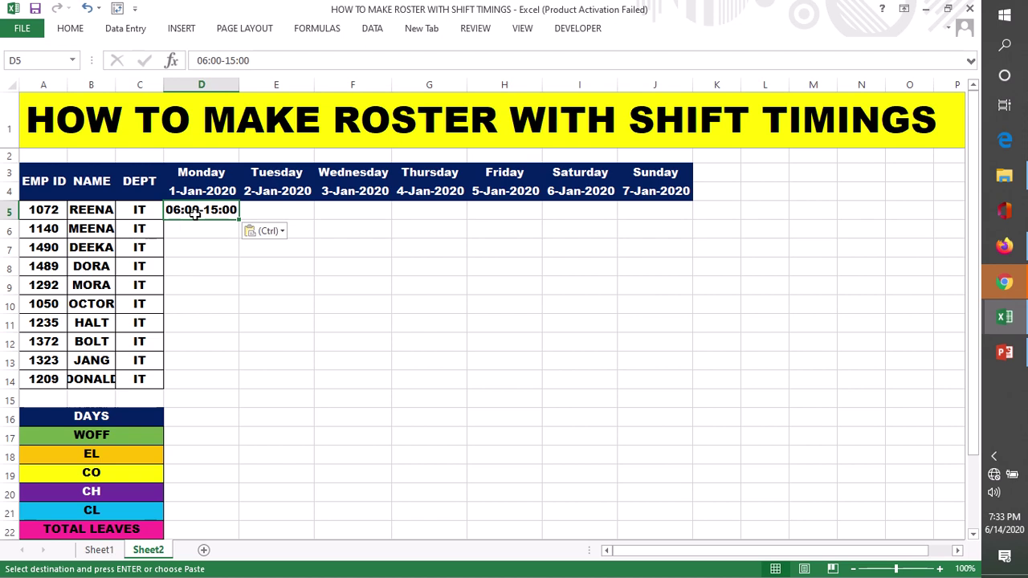
pyautogui.click(243, 269)
# Step: Copy the weekday headers in D3:J3 of Sheet2 to the leave summary's header row at D16
pyautogui.click(210, 177)
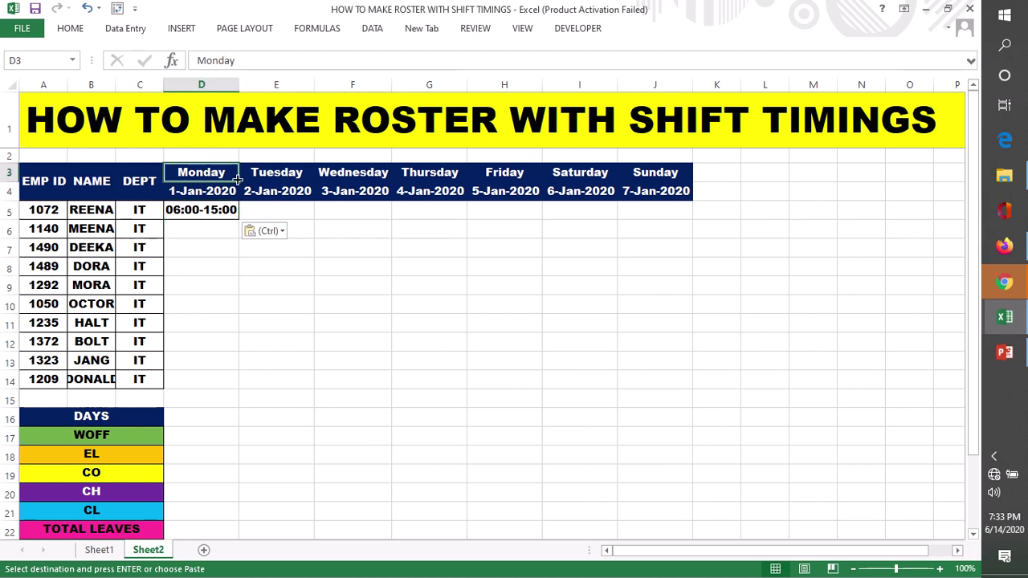
pyautogui.moveTo(221, 173); pyautogui.dragTo(655, 174)
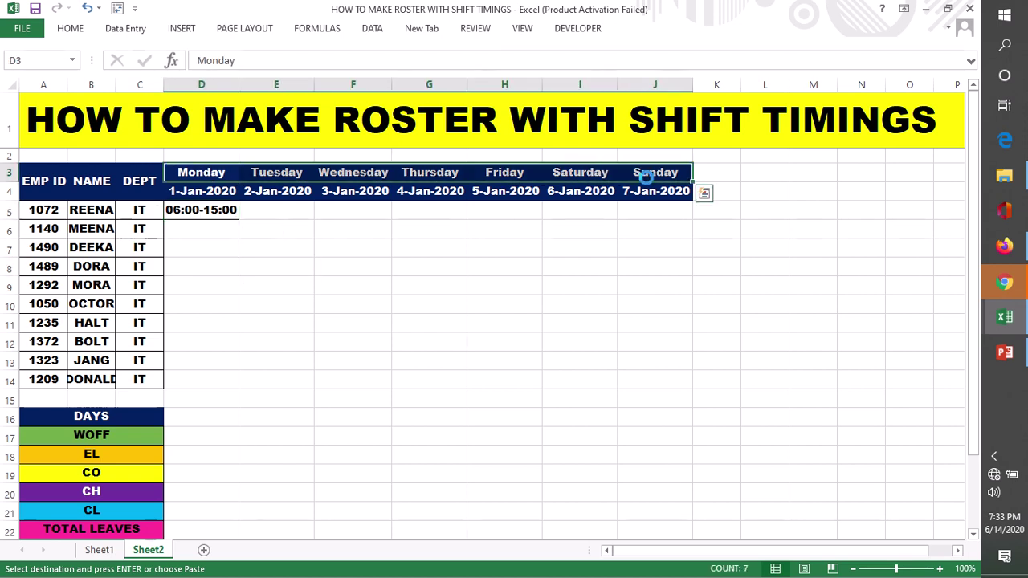
pyautogui.hotkey('ctrl', 'c')
pyautogui.click(188, 415)
pyautogui.hotkey('ctrl', 'v')
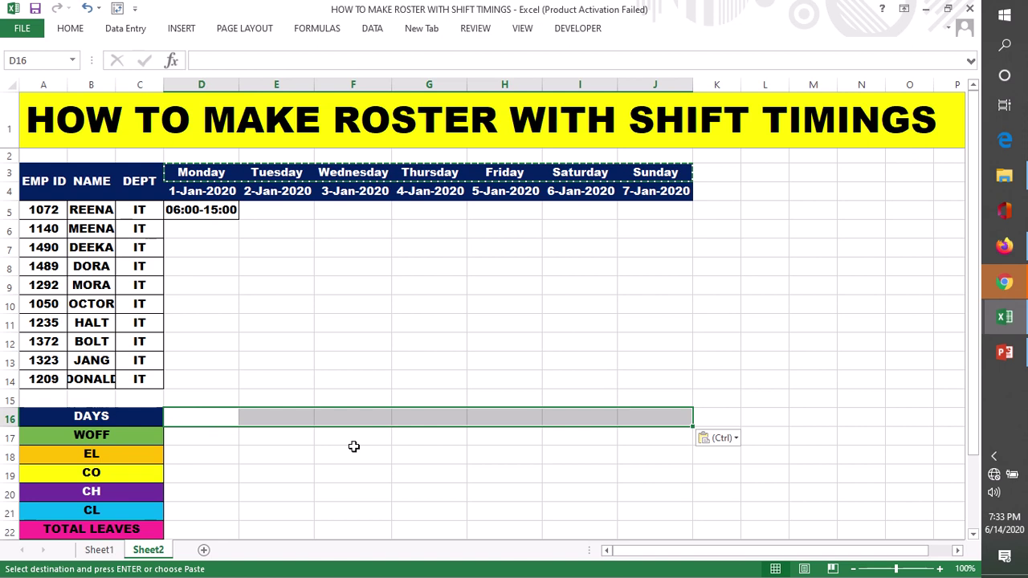
pyautogui.click(767, 379)
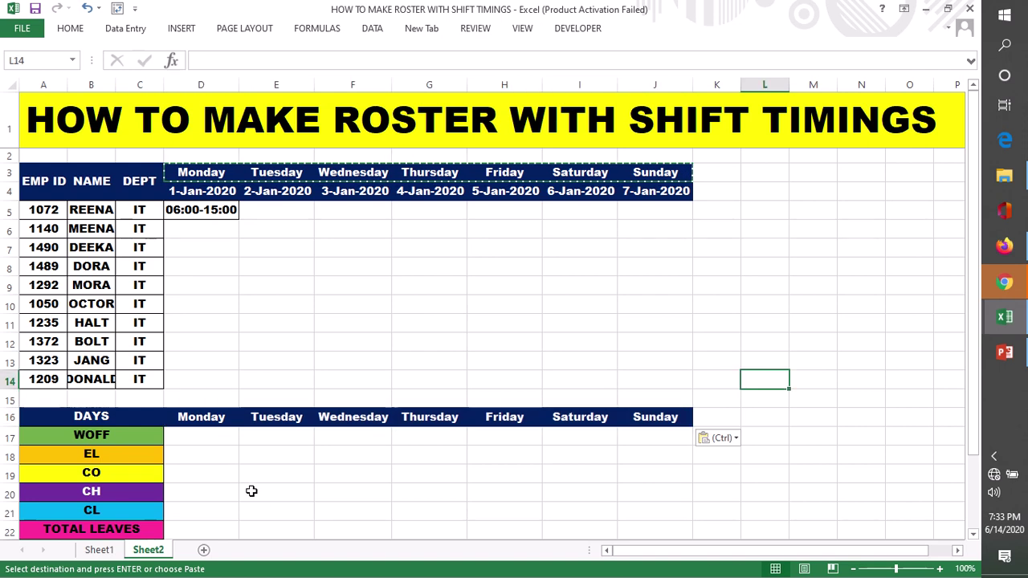
pyautogui.press('Escape')
# Step: Copy the merged COUNT header from K3 of Sheet1 to cell K3 of Sheet2
pyautogui.hotkey('ctrl', 'pageup')
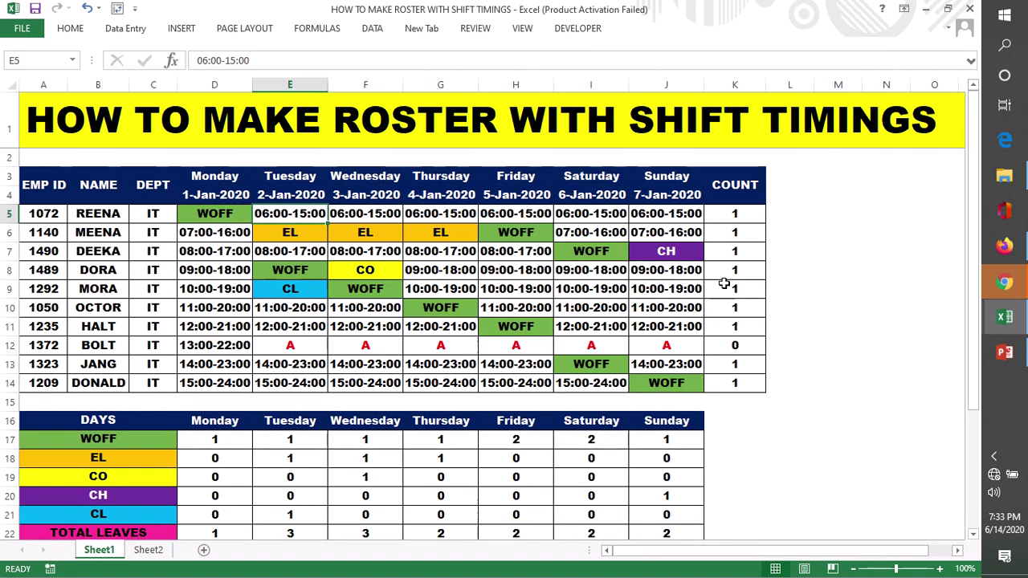
pyautogui.click(732, 186)
pyautogui.hotkey('ctrl', 'c')
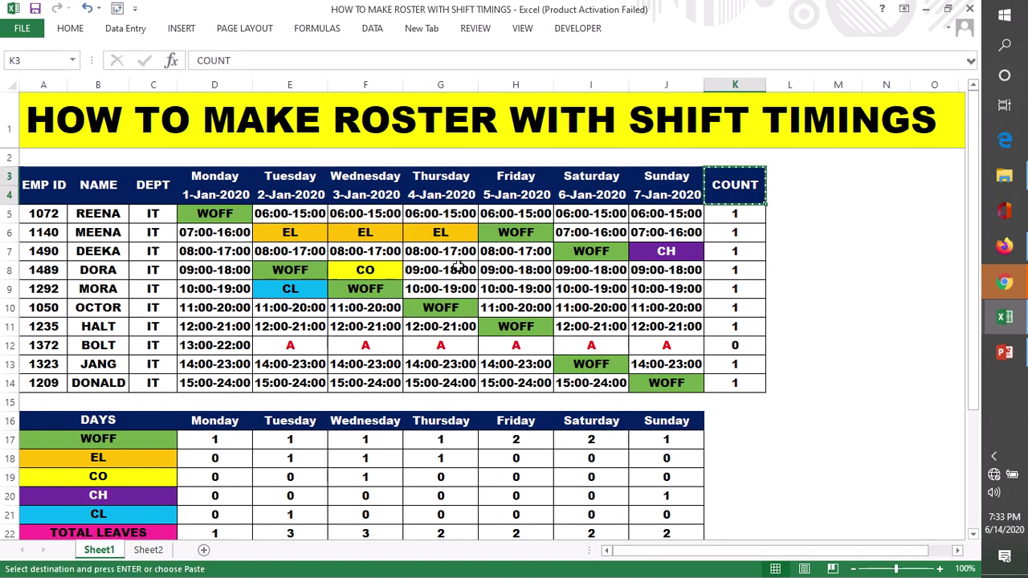
pyautogui.click(147, 550)
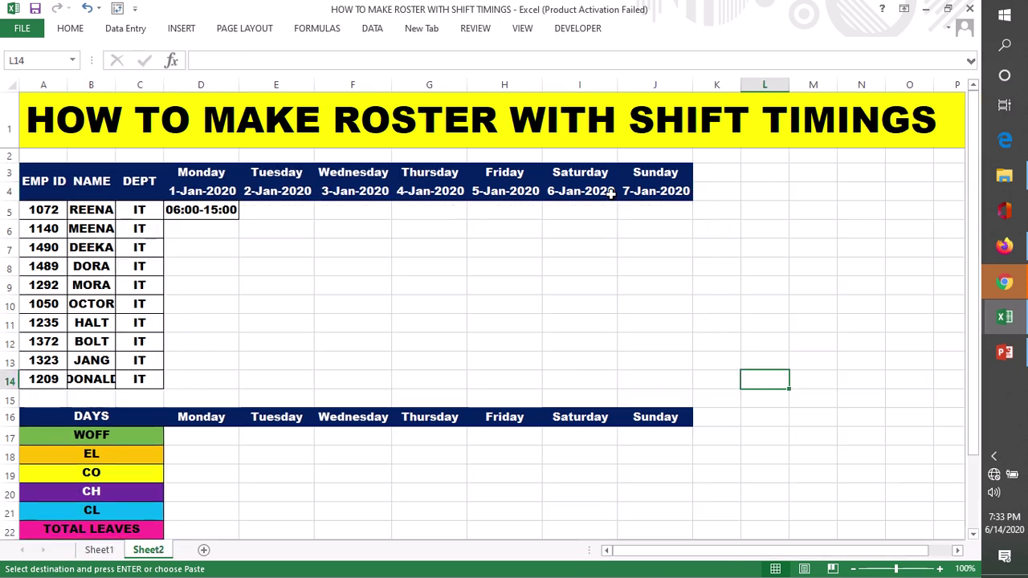
pyautogui.click(707, 181)
pyautogui.hotkey('ctrl', 'v')
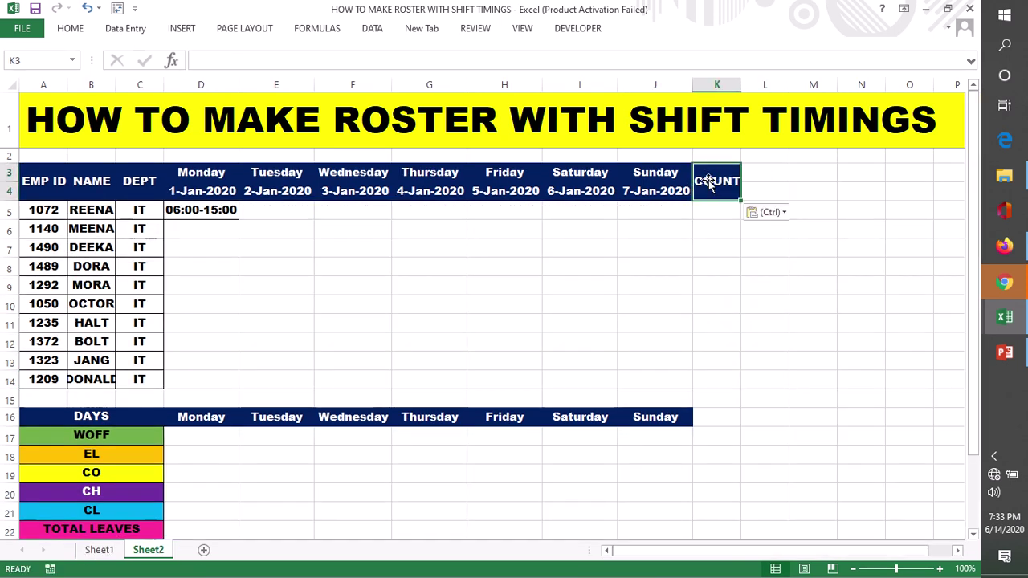
pyautogui.click(779, 263)
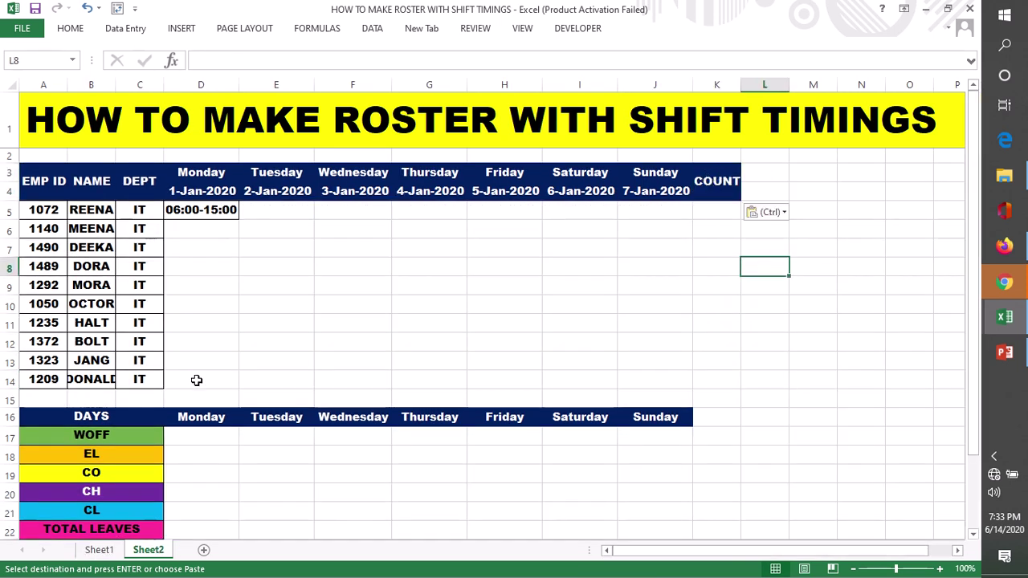
# Step: Copy the remaining Monday shift timings in D6:D14 of Sheet1 to cell D6 of Sheet2
pyautogui.click(716, 182)
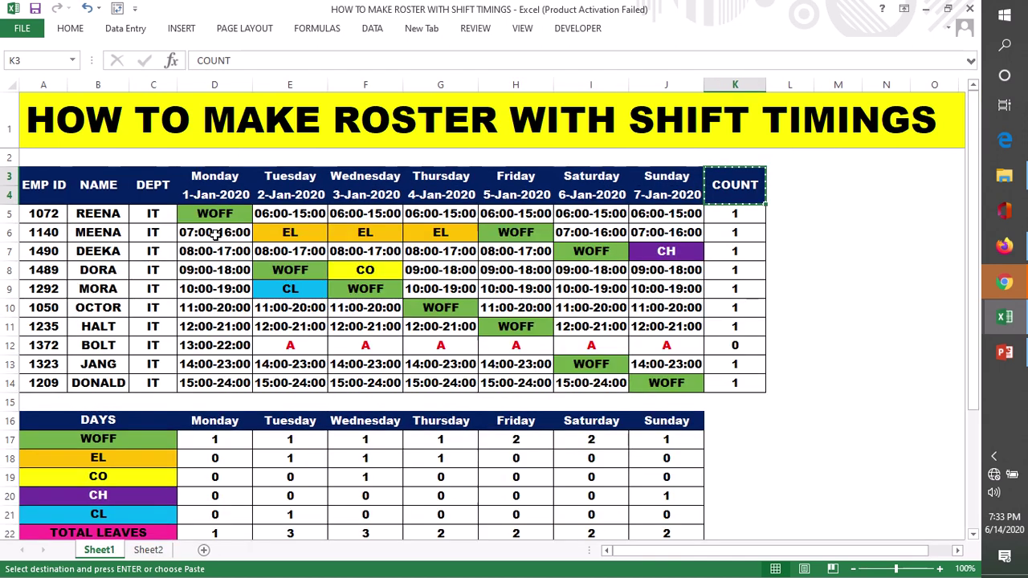
pyautogui.moveTo(214, 232); pyautogui.dragTo(217, 385)
pyautogui.hotkey('ctrl', 'c')
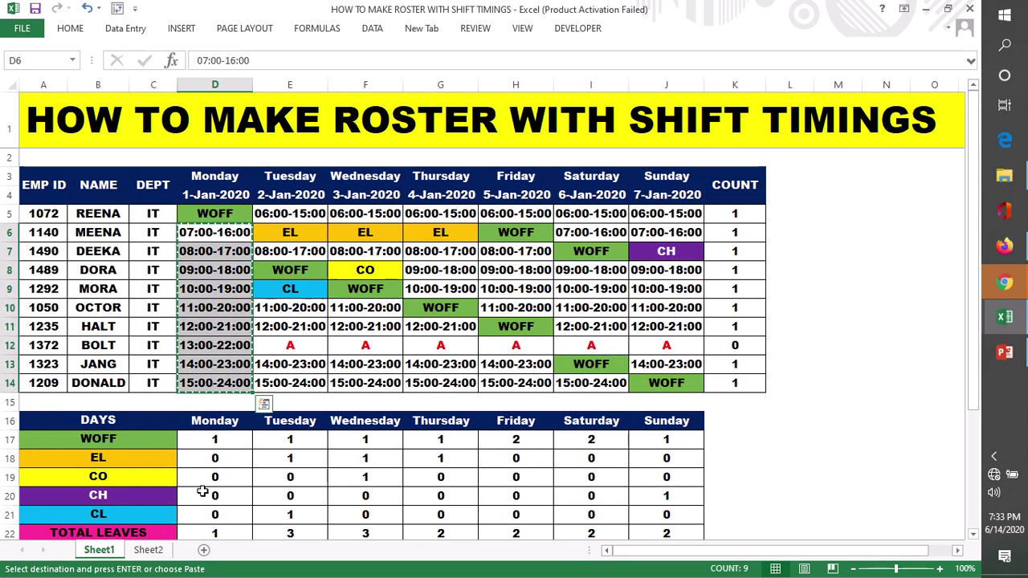
pyautogui.click(149, 552)
pyautogui.click(186, 224)
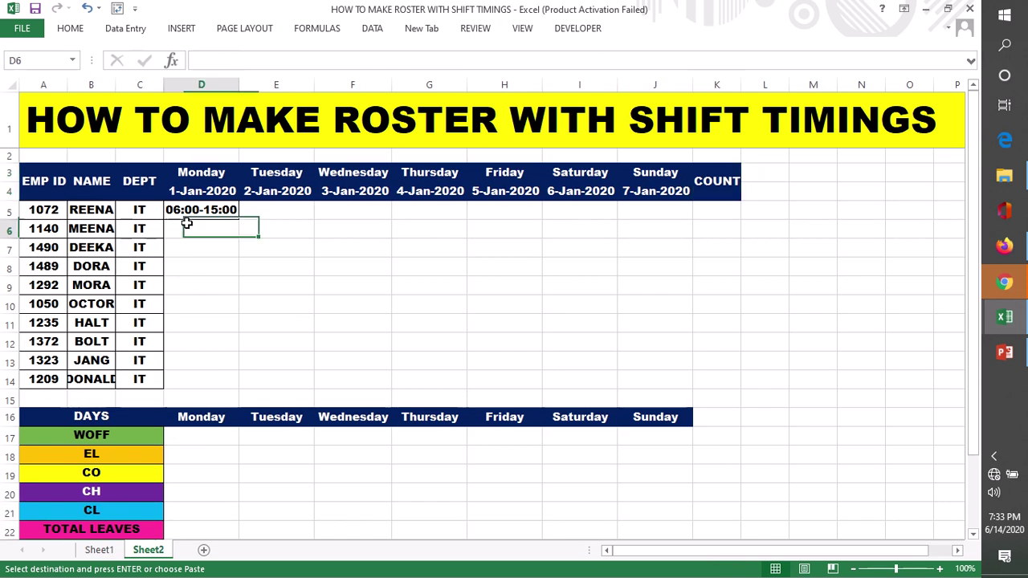
pyautogui.hotkey('ctrl', 'v')
pyautogui.click(883, 251)
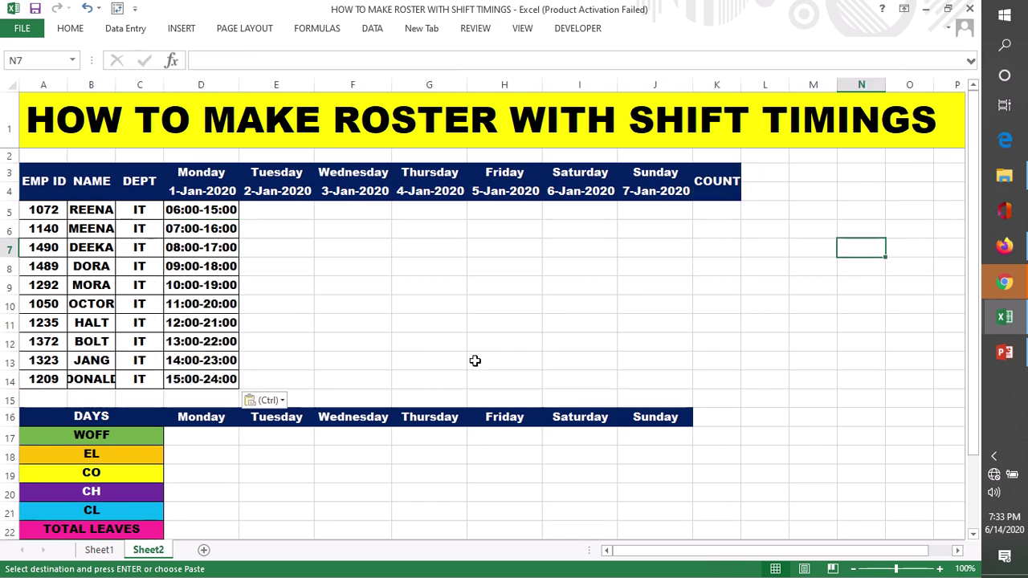
# Step: Copy the 06:00-15:00 shift from D5 across E5:K5 on Sheet2 and widen column K to fit it
pyautogui.click(208, 210)
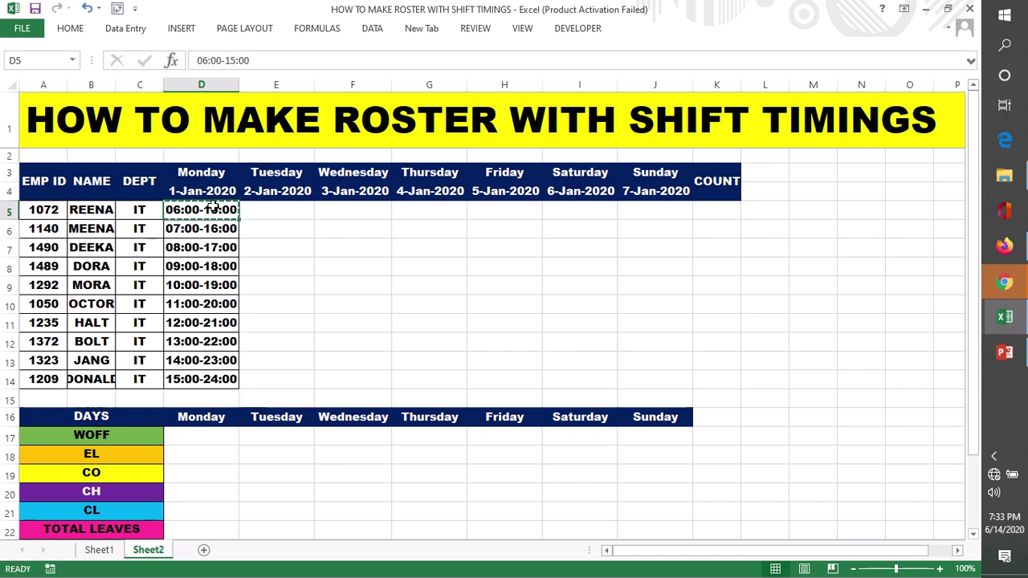
pyautogui.moveTo(271, 211); pyautogui.dragTo(710, 215)
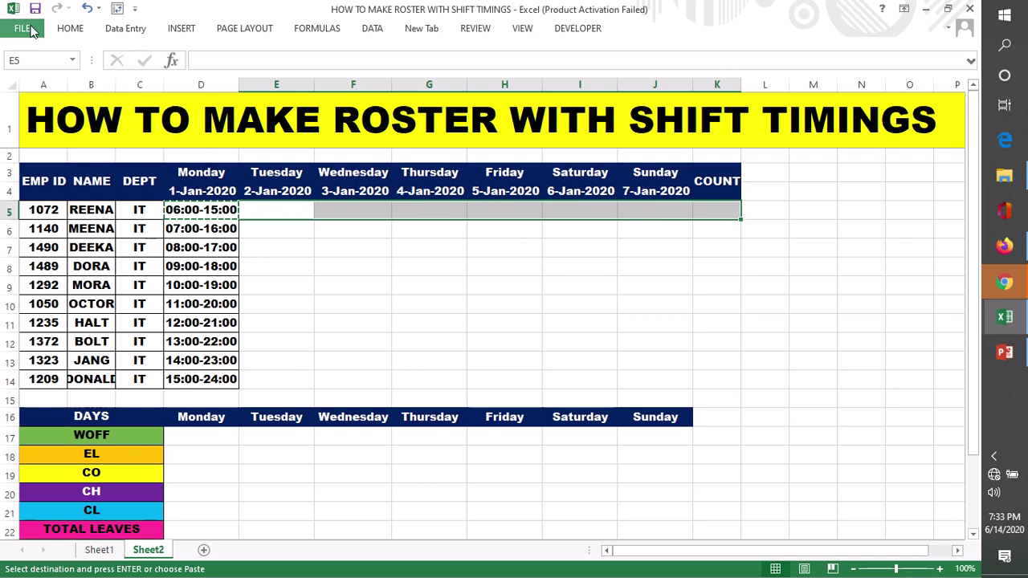
pyautogui.click(70, 28)
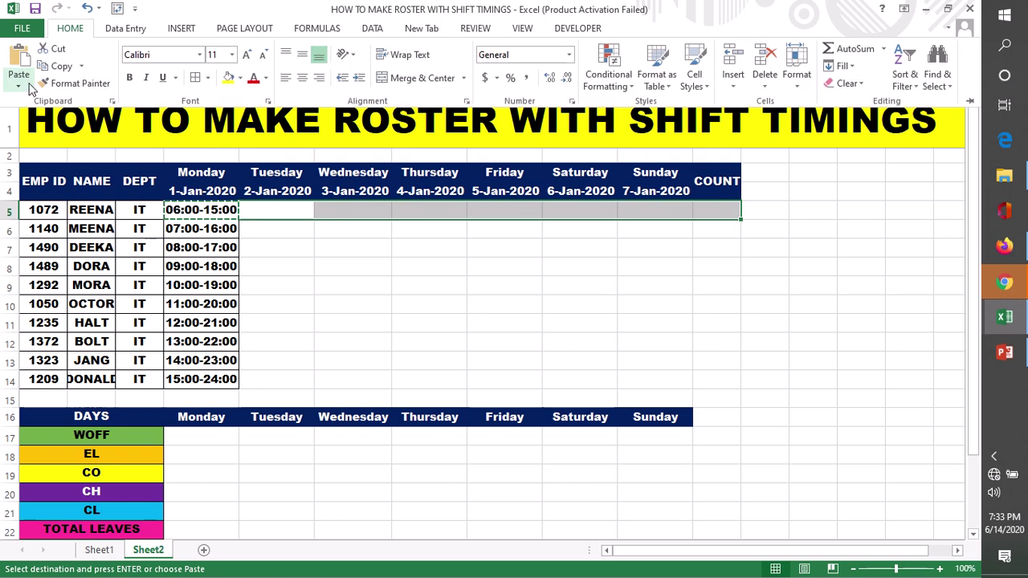
pyautogui.click(18, 84)
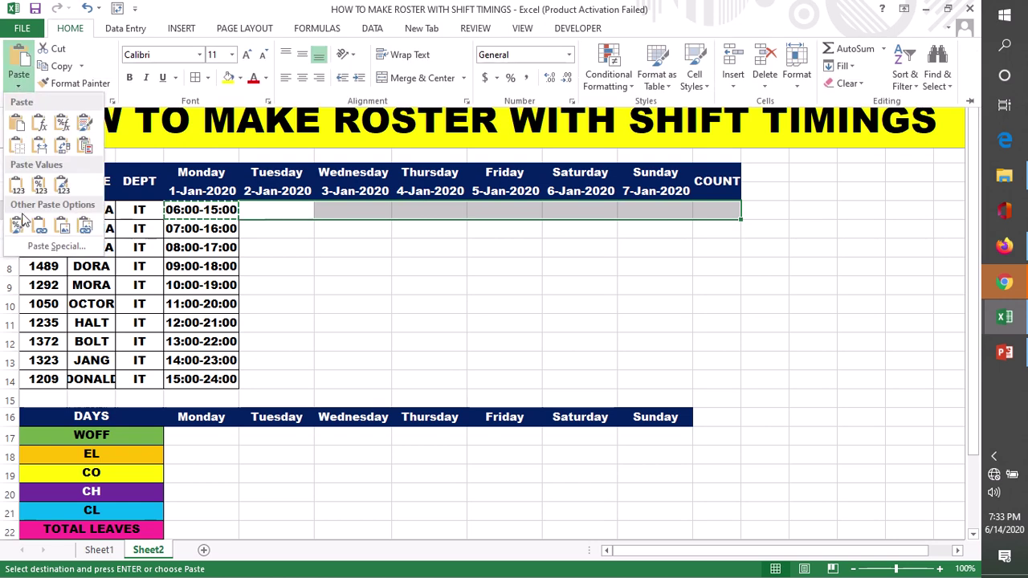
pyautogui.click(16, 122)
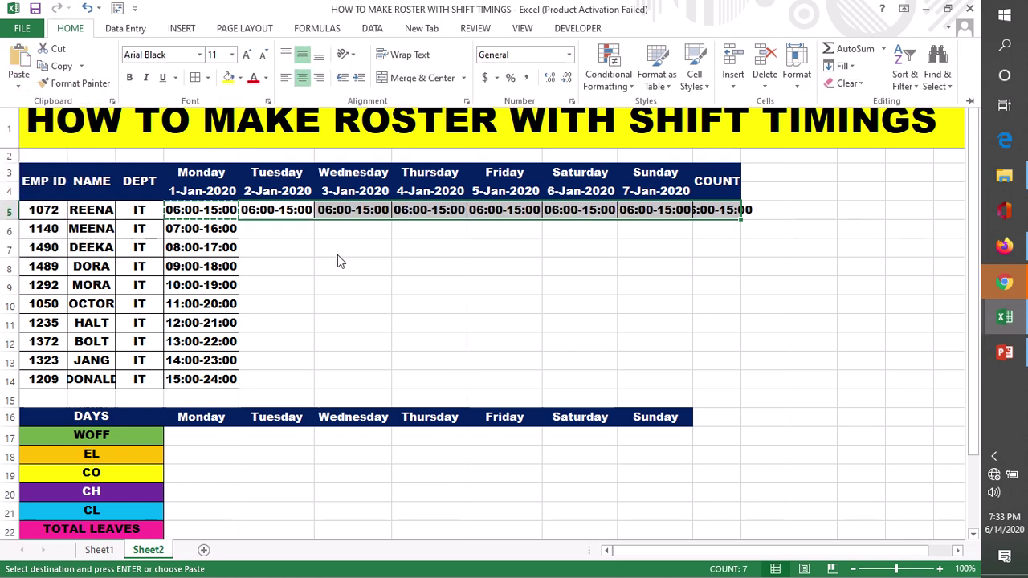
pyautogui.press('Escape')
pyautogui.press('Escape')
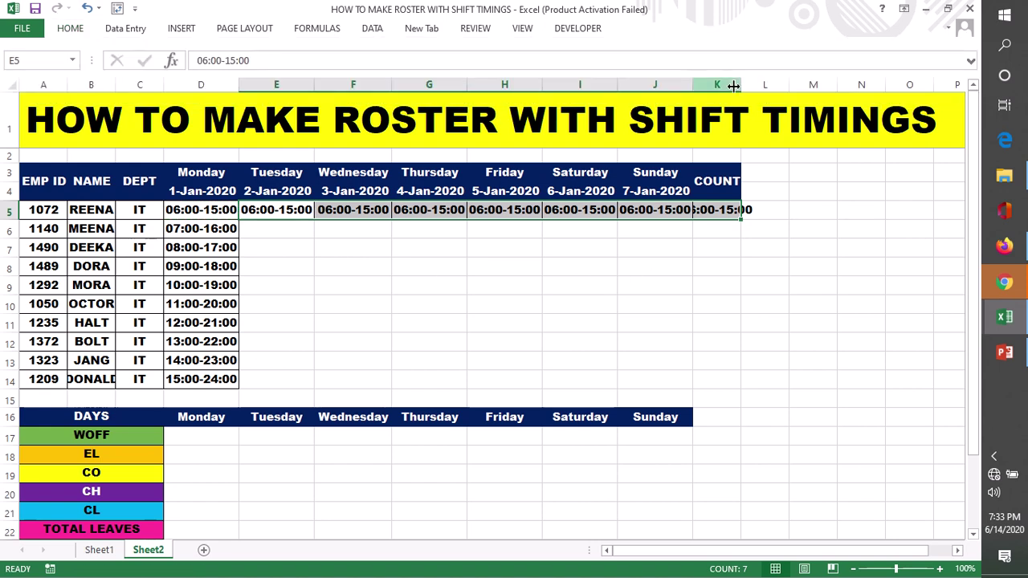
pyautogui.moveTo(740, 85); pyautogui.dragTo(764, 87)
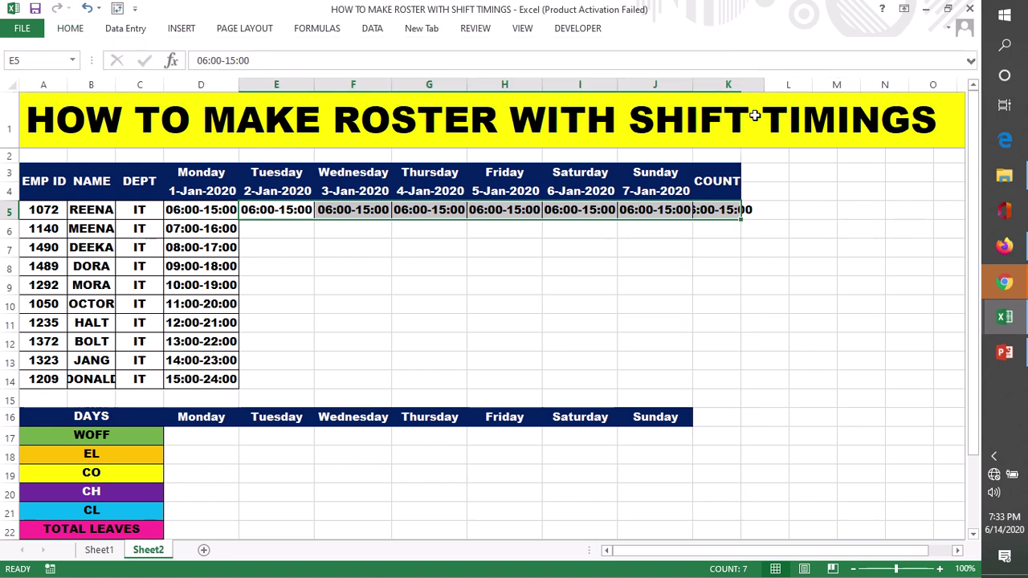
pyautogui.click(546, 298)
# Step: Try to autofill the 07:00-16:00 shift from D6 across to K6, and widen columns E and F
pyautogui.click(202, 231)
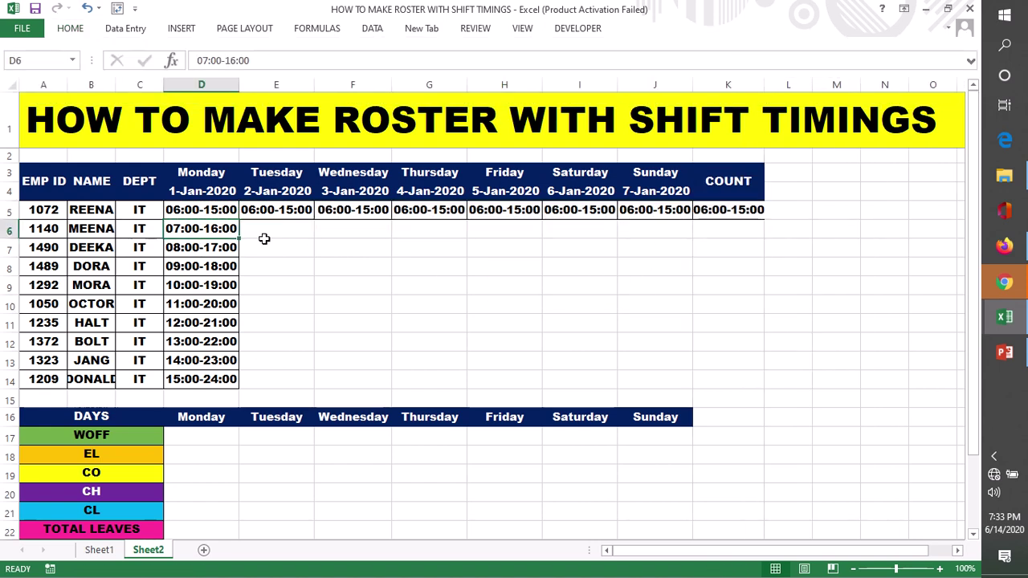
pyautogui.moveTo(240, 240); pyautogui.dragTo(735, 243)
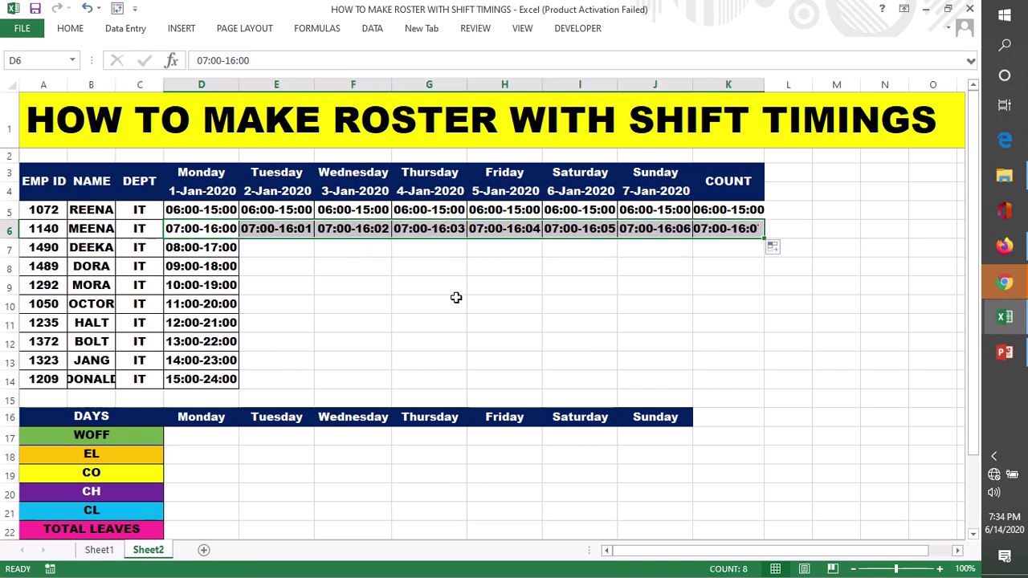
pyautogui.moveTo(315, 86); pyautogui.dragTo(355, 86)
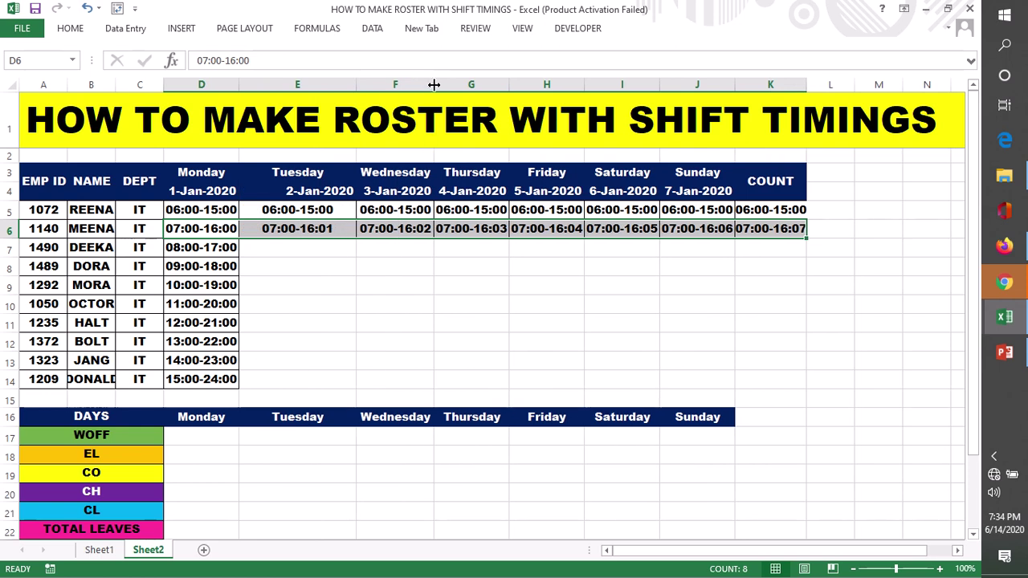
pyautogui.moveTo(433, 86); pyautogui.dragTo(484, 86)
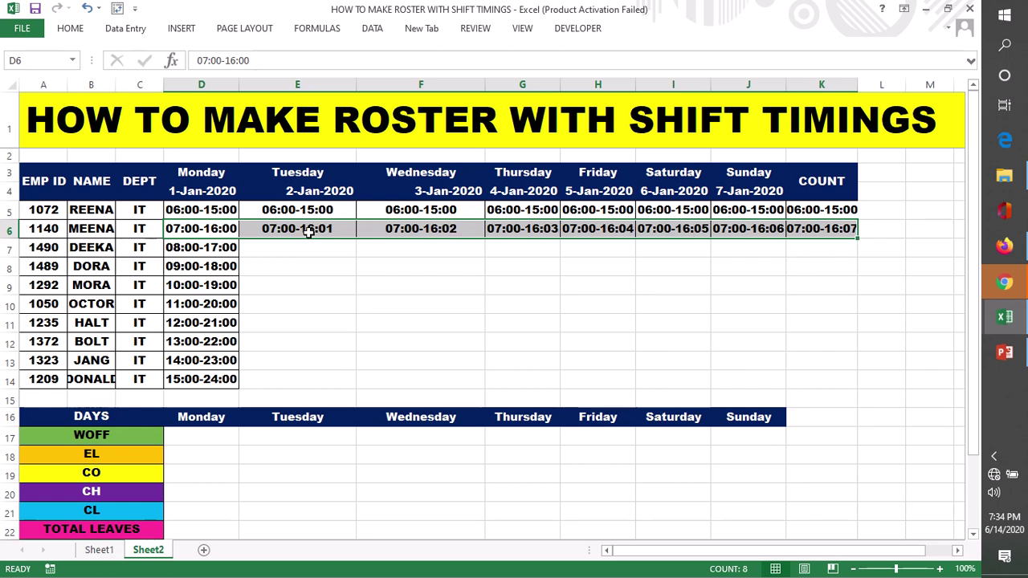
# Step: Clear the autofilled shift timings from E6:K6 on Sheet2
pyautogui.click(285, 230)
pyautogui.moveTo(275, 231); pyautogui.dragTo(825, 228)
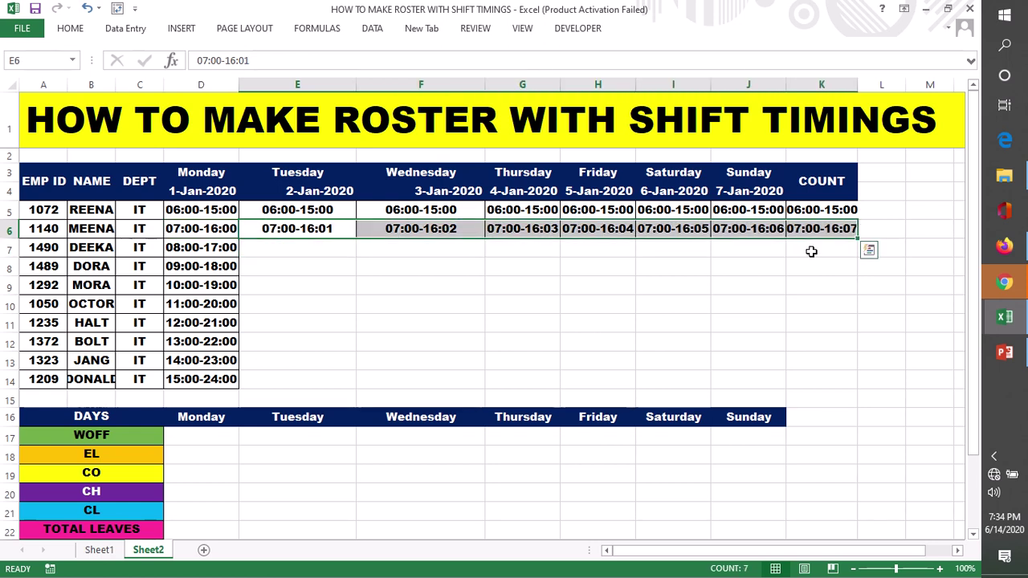
pyautogui.press('Delete')
pyautogui.click(326, 317)
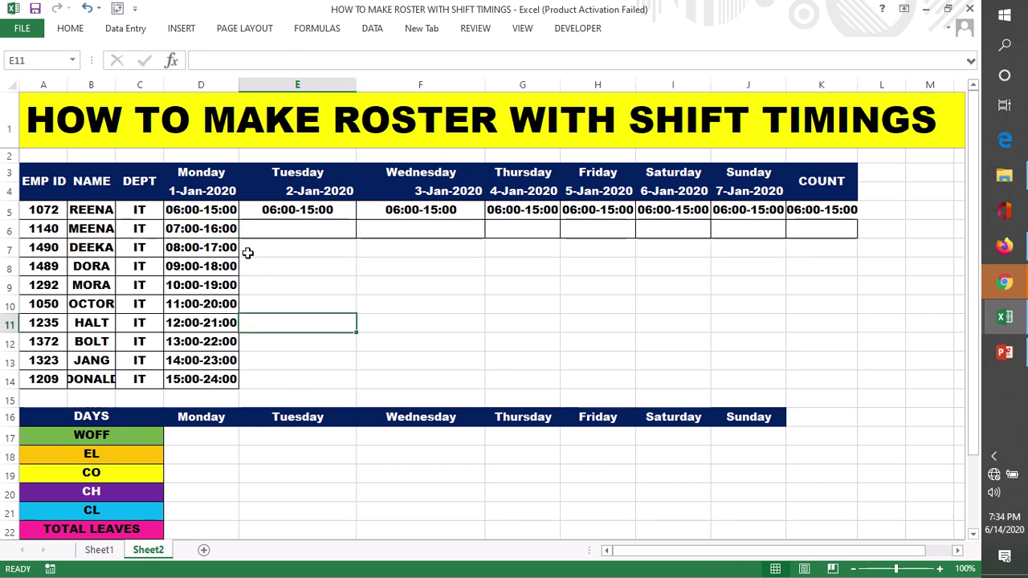
# Step: Copy the 07:00-16:00 shift from D6 and paste it across E6:K6 on Sheet2
pyautogui.click(218, 229)
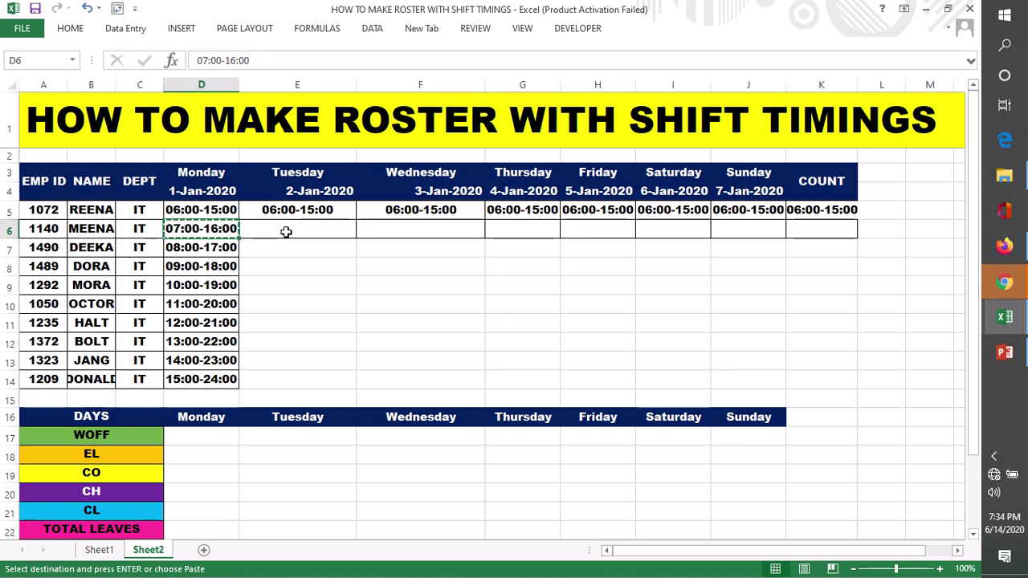
pyautogui.moveTo(285, 230); pyautogui.dragTo(831, 237)
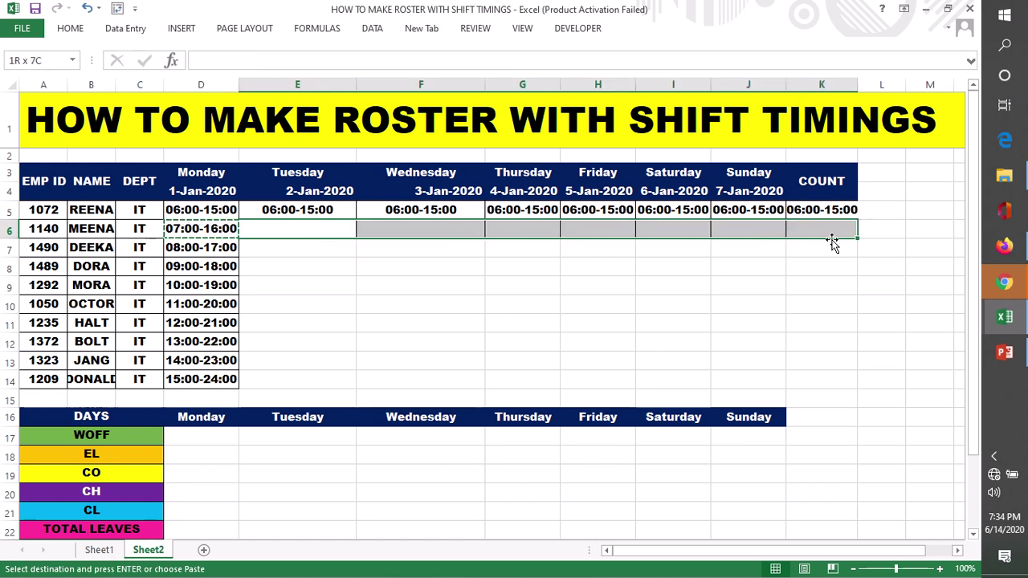
pyautogui.click(70, 28)
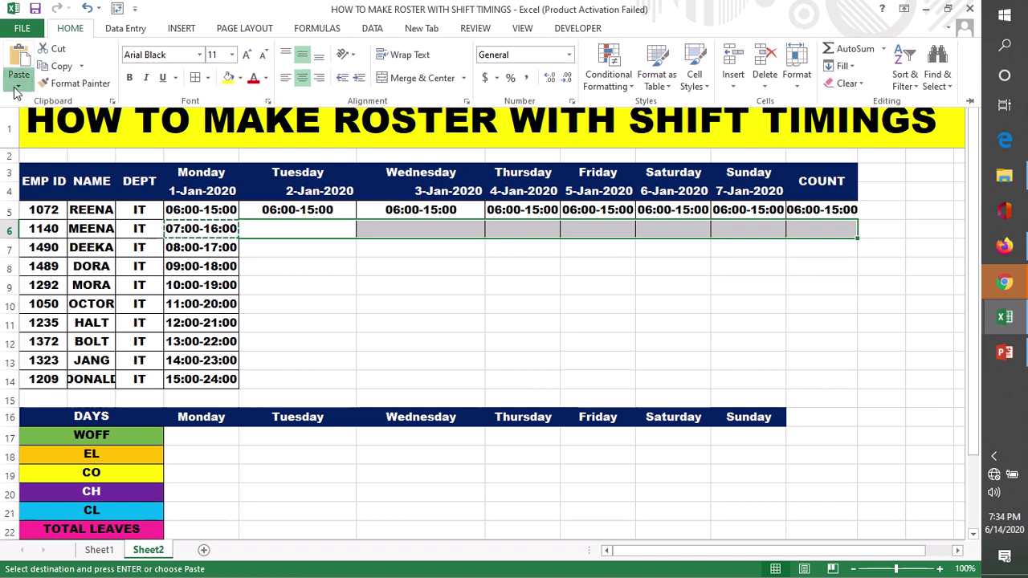
pyautogui.click(16, 89)
pyautogui.click(15, 121)
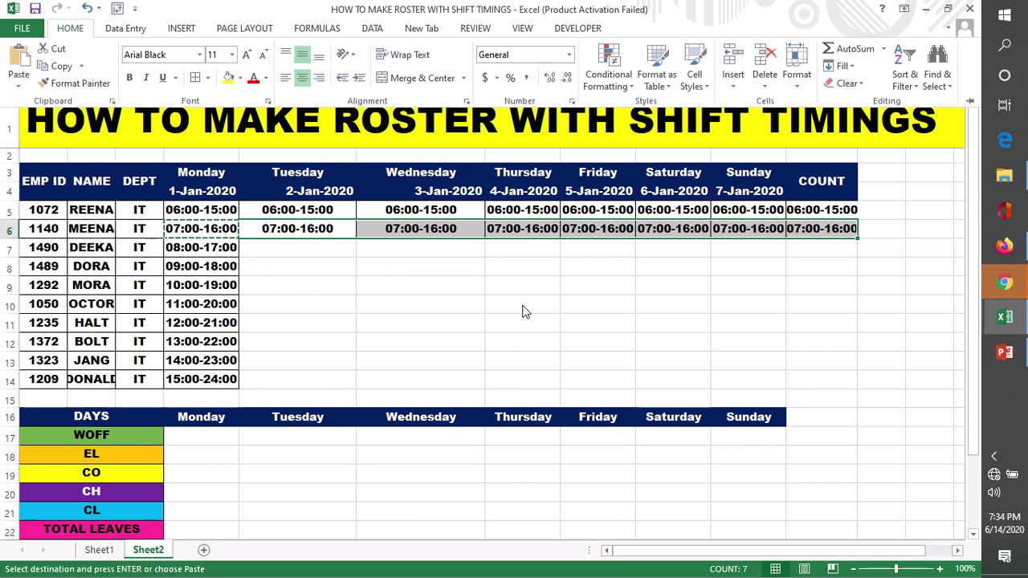
# Step: Copy the 08:00-17:00 shift from D7 and paste it across E7:K7 on Sheet2
pyautogui.press('Escape')
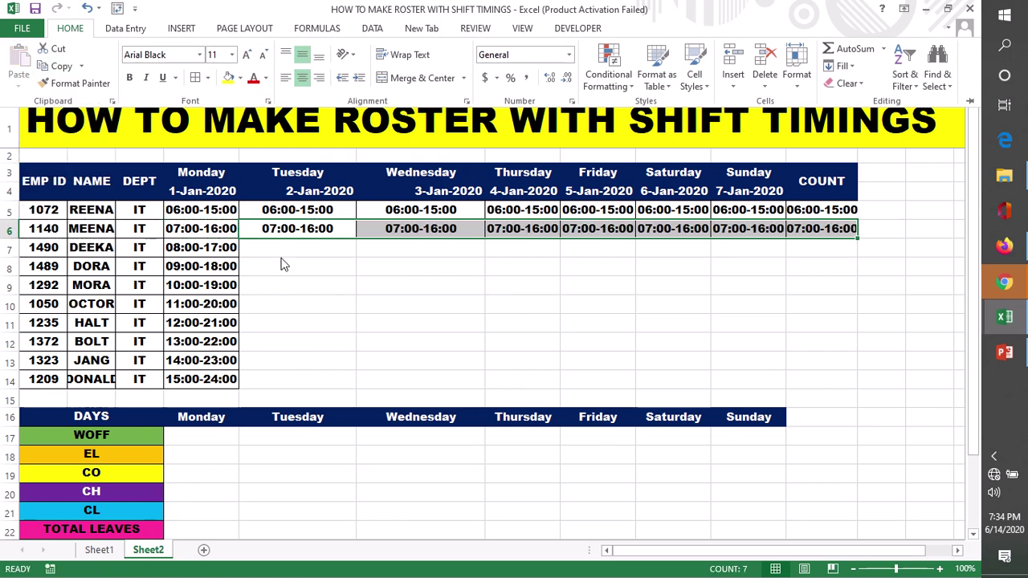
pyautogui.click(200, 252)
pyautogui.click(197, 248)
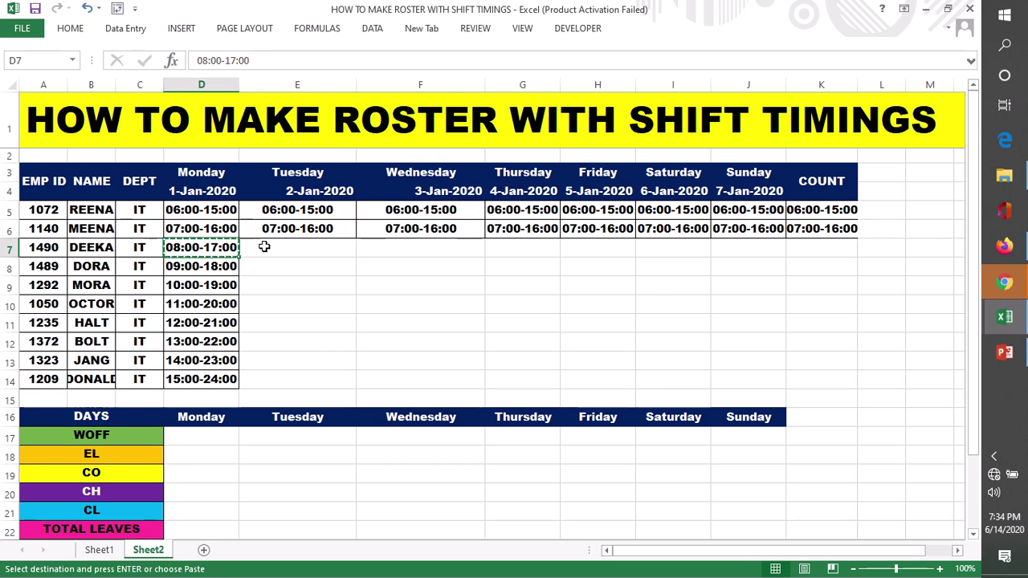
pyautogui.moveTo(264, 246); pyautogui.dragTo(806, 253)
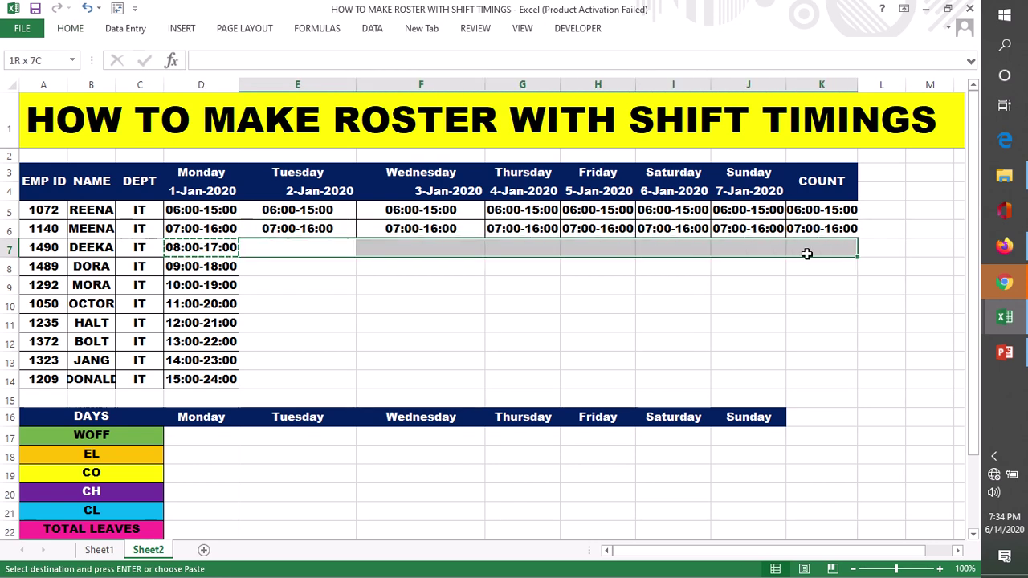
pyautogui.click(70, 28)
pyautogui.click(18, 84)
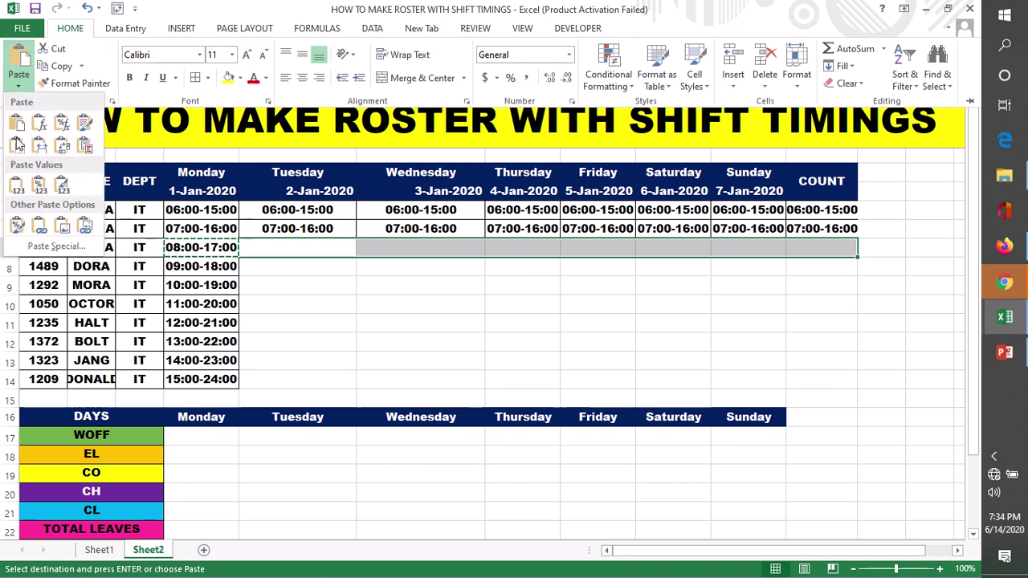
pyautogui.click(55, 247)
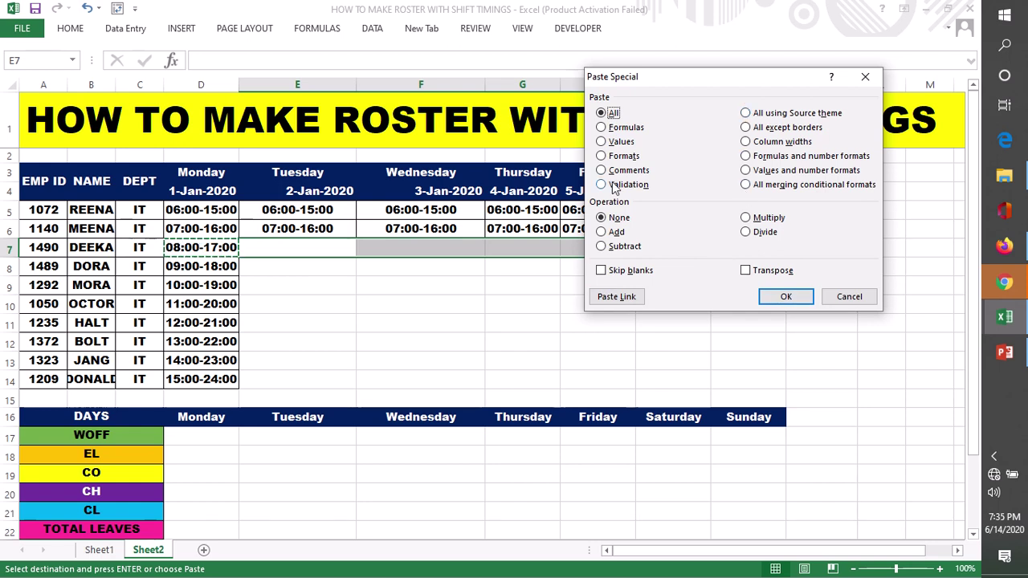
pyautogui.click(864, 79)
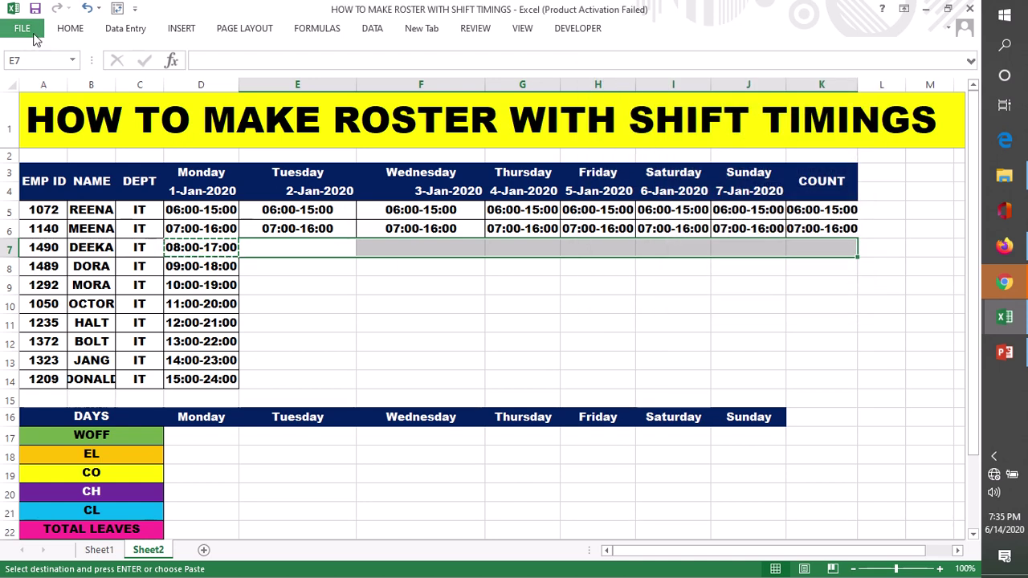
pyautogui.click(70, 29)
pyautogui.click(19, 85)
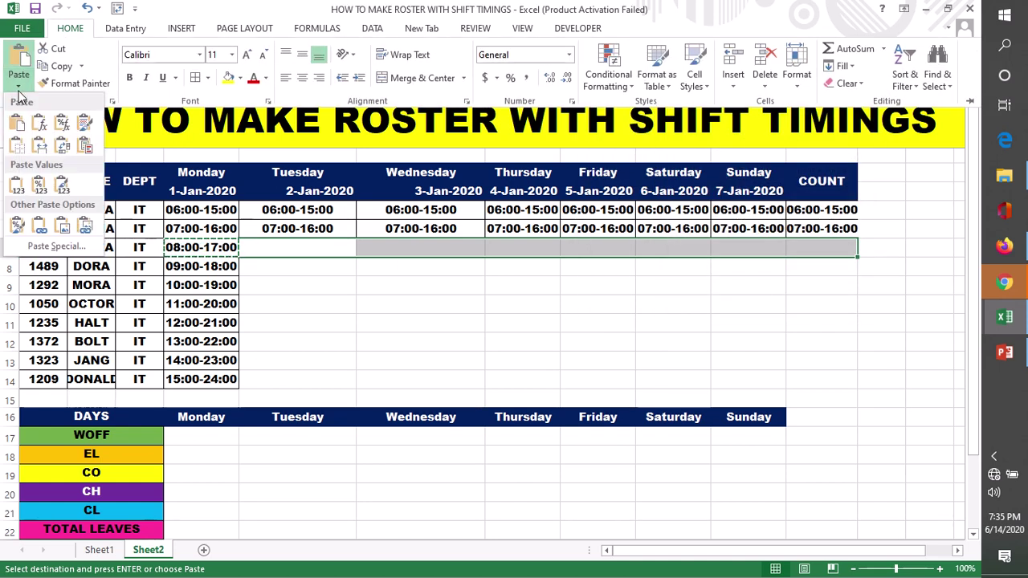
pyautogui.click(17, 122)
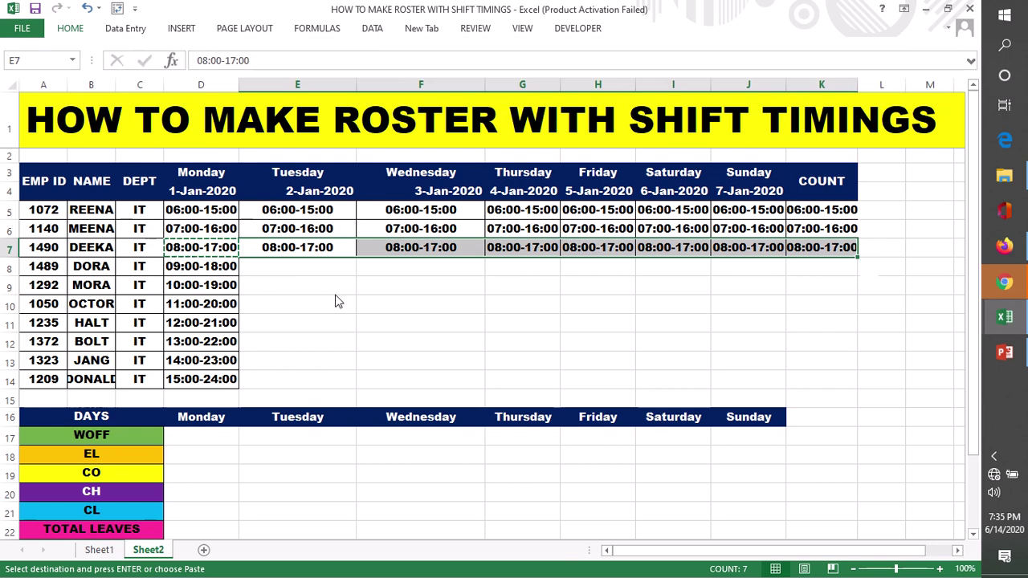
pyautogui.press('Escape')
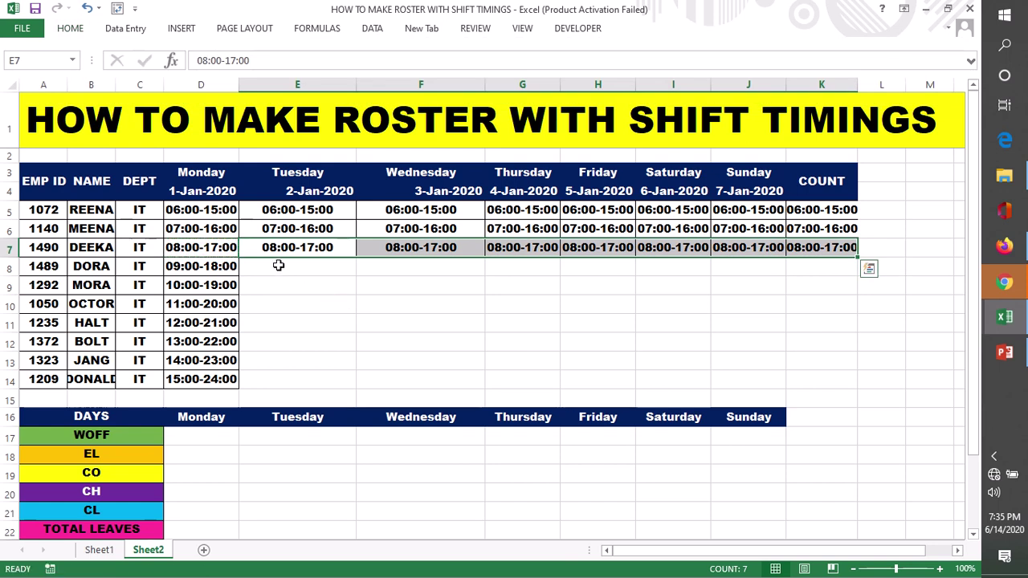
# Step: Copy the 09:00-18:00 shift from D8 and paste it across E8:K8 on Sheet2
pyautogui.click(207, 268)
pyautogui.hotkey('ctrl', 'c')
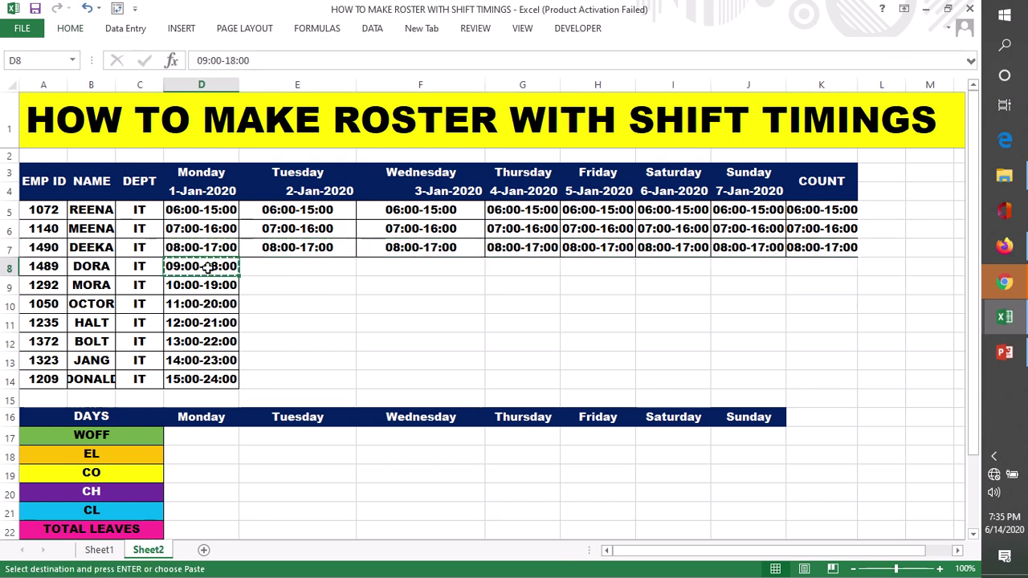
pyautogui.moveTo(272, 269); pyautogui.dragTo(809, 273)
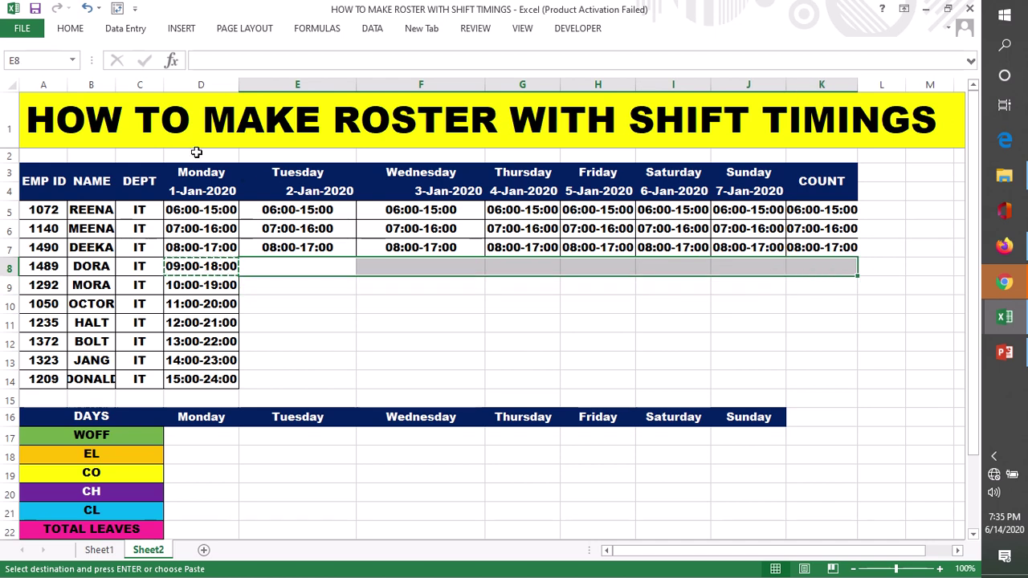
pyautogui.click(70, 29)
pyautogui.click(18, 83)
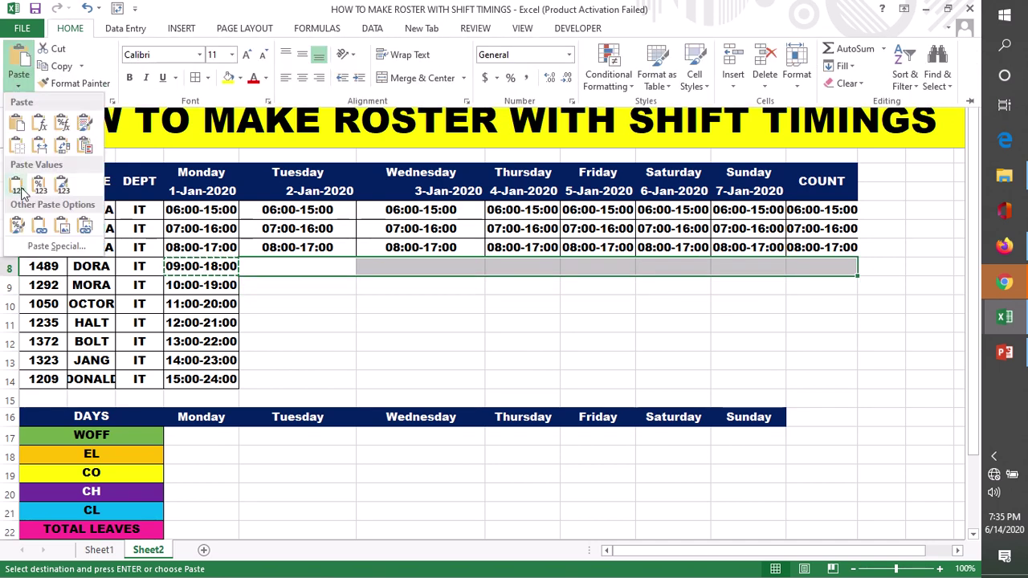
pyautogui.click(14, 135)
pyautogui.click(349, 305)
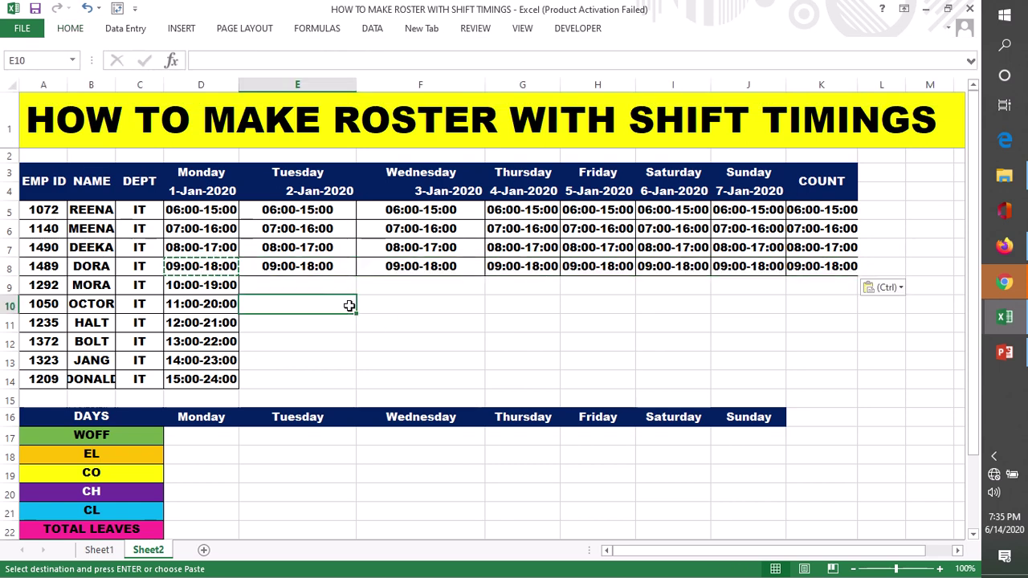
pyautogui.press('Escape')
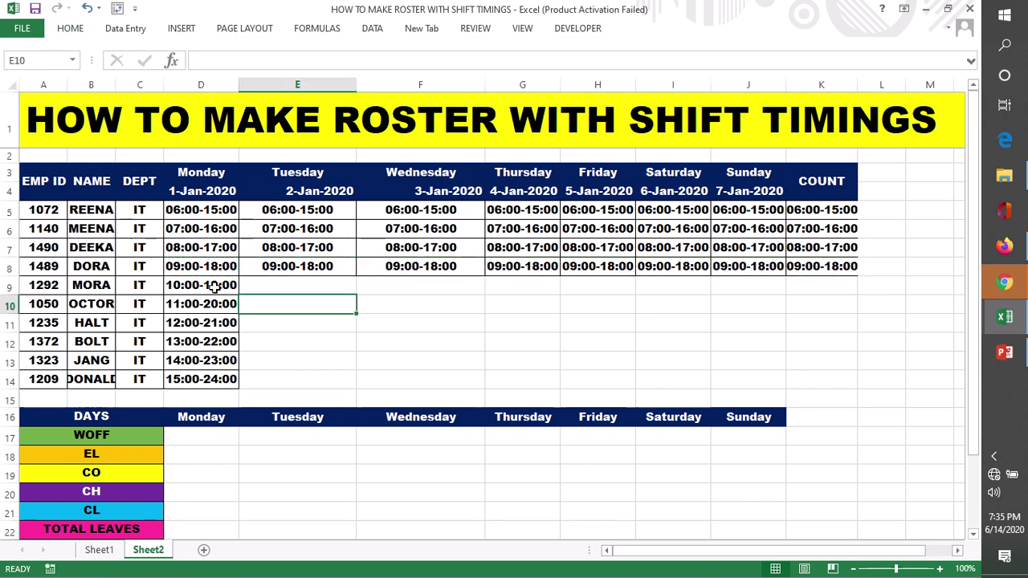
pyautogui.moveTo(261, 285); pyautogui.dragTo(814, 294)
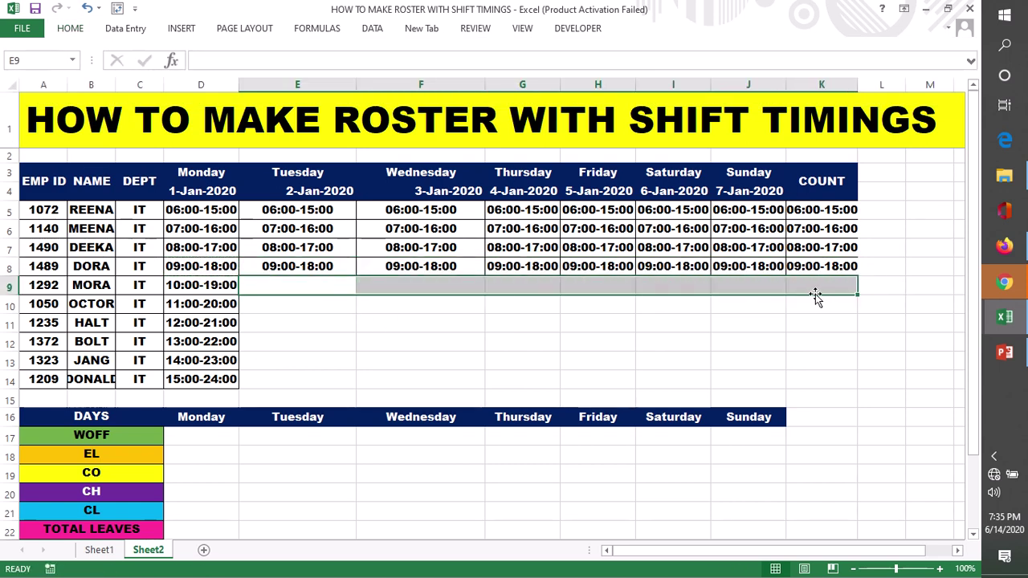
pyautogui.click(69, 28)
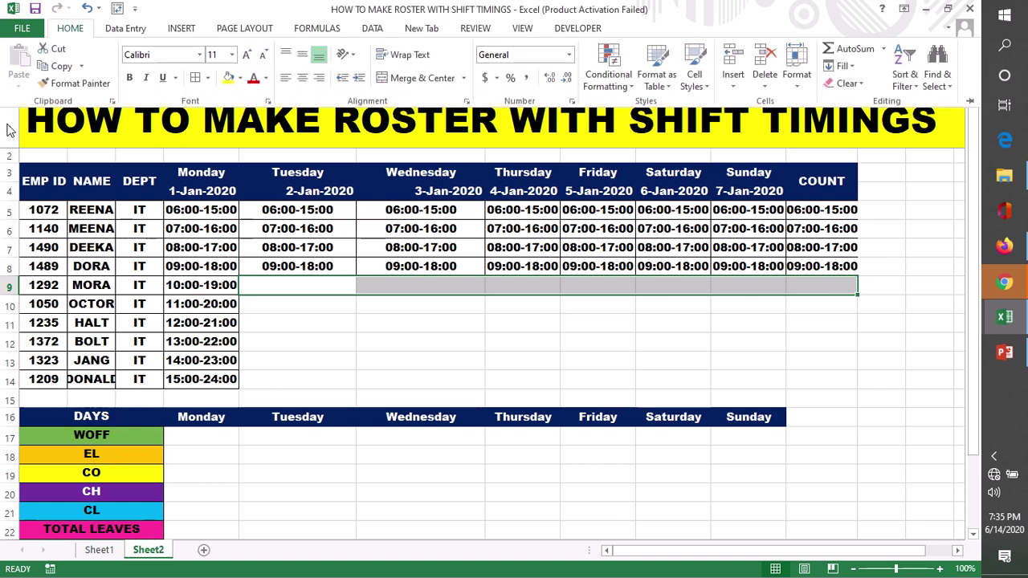
pyautogui.click(298, 317)
pyautogui.click(292, 321)
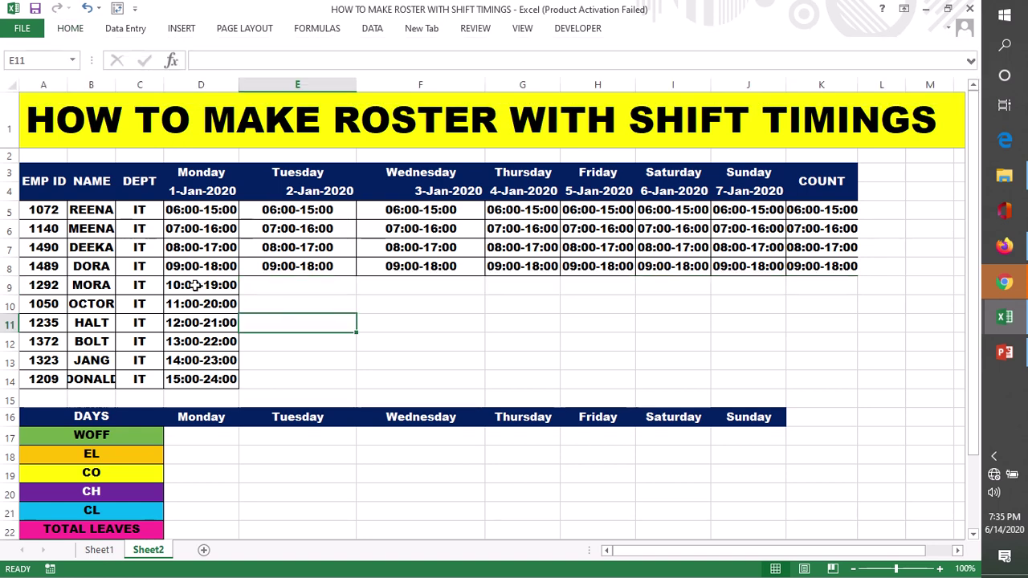
# Step: Copy the 10:00-19:00 shift from D9 and paste it across E9:K9 on Sheet2
pyautogui.click(195, 285)
pyautogui.hotkey('ctrl', 'c')
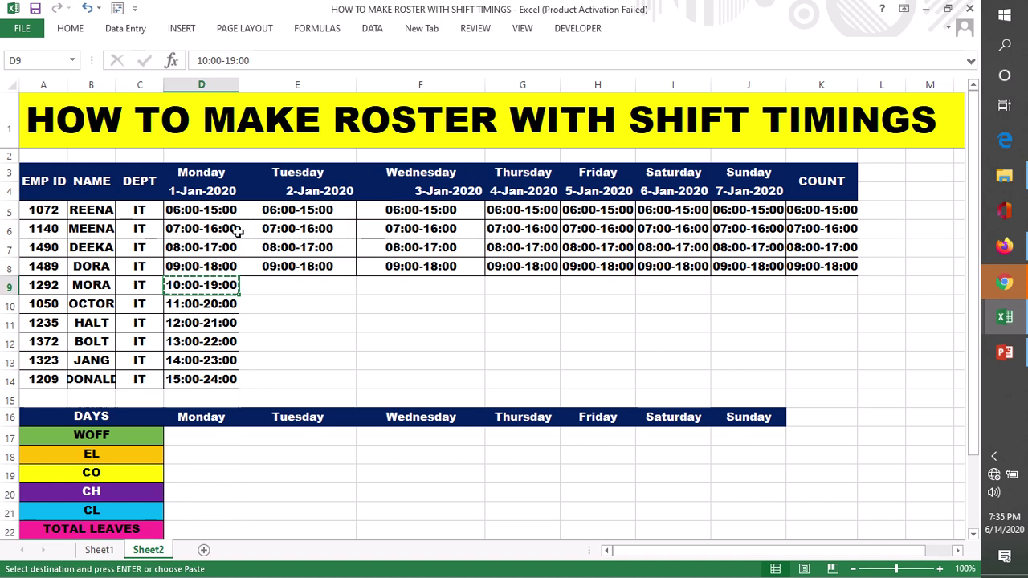
pyautogui.click(70, 28)
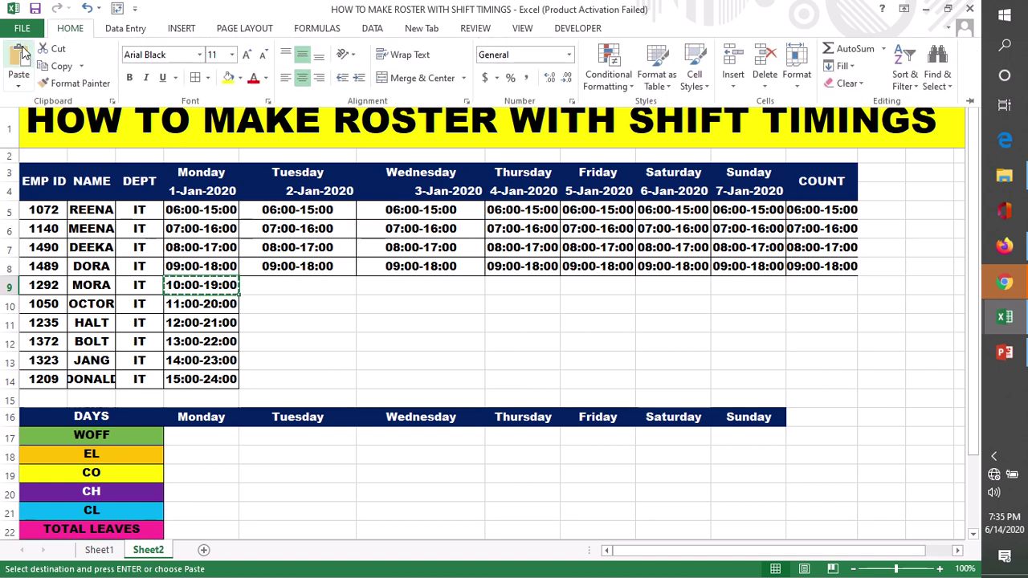
pyautogui.click(266, 285)
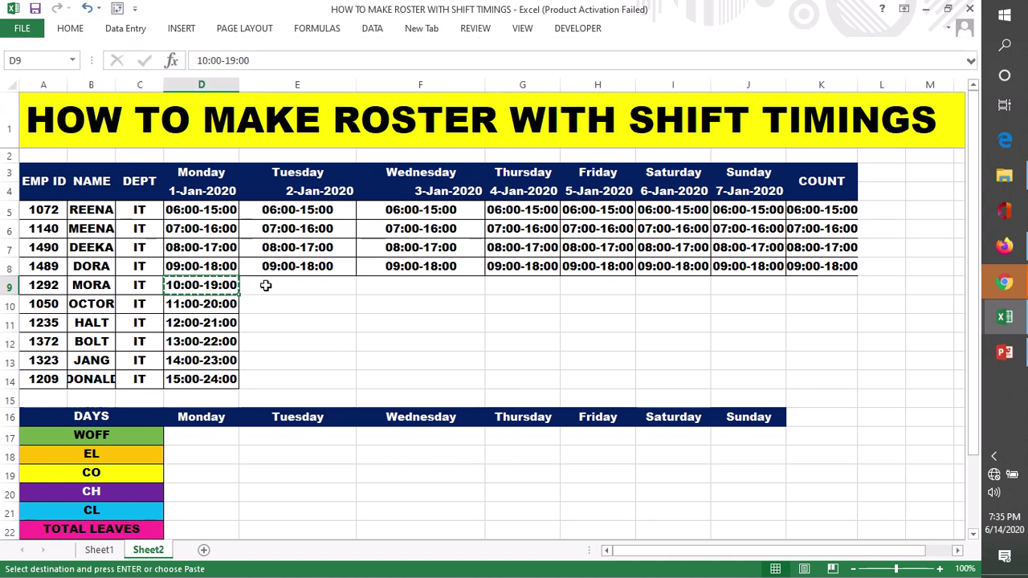
pyautogui.moveTo(267, 285); pyautogui.dragTo(805, 293)
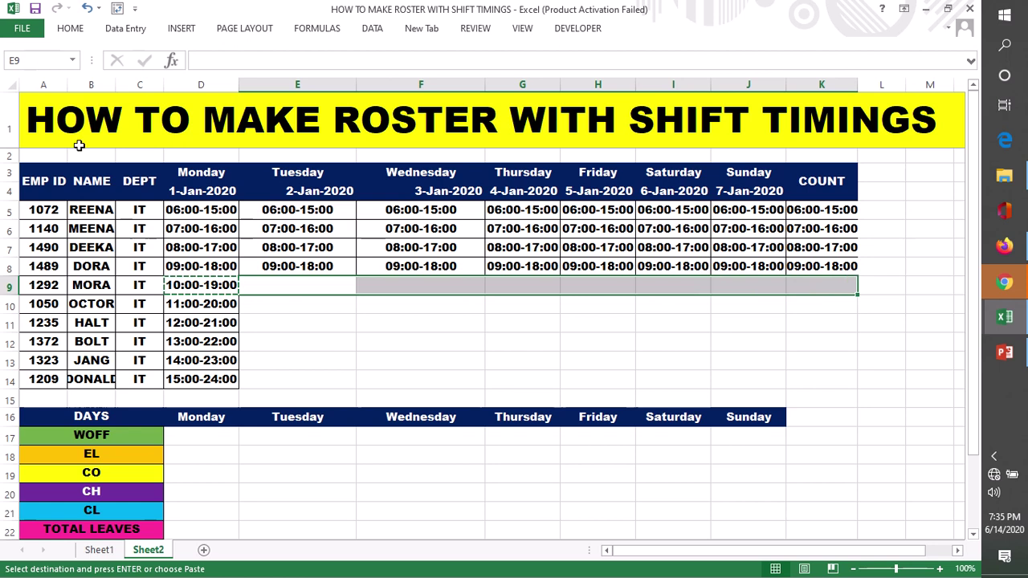
pyautogui.click(72, 30)
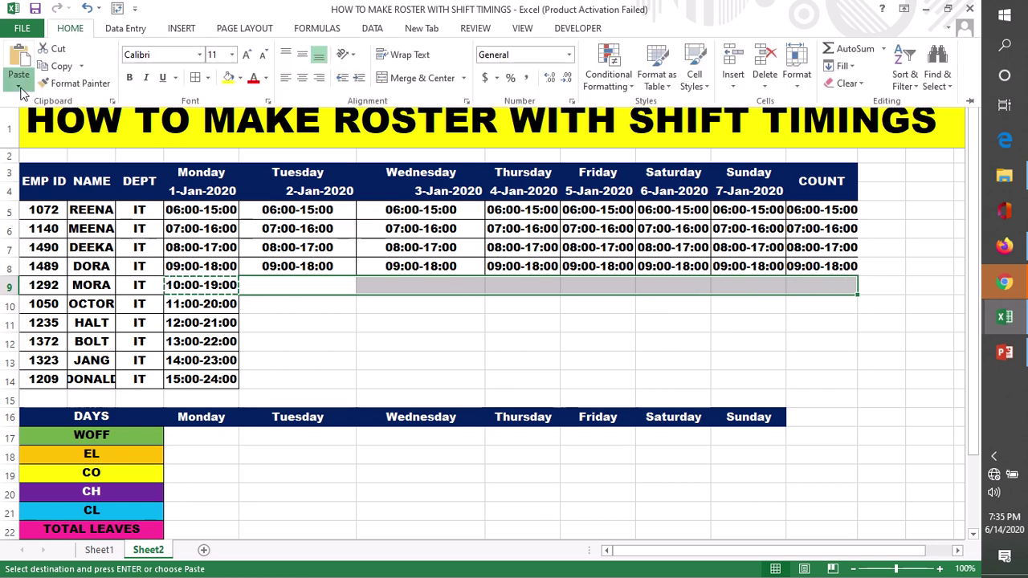
pyautogui.click(19, 82)
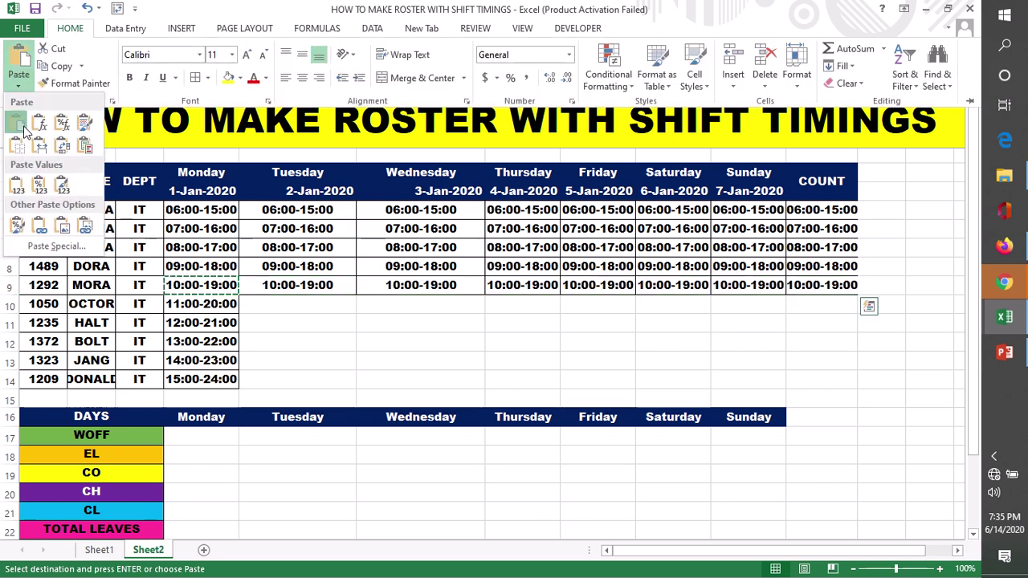
pyautogui.click(16, 122)
pyautogui.click(281, 305)
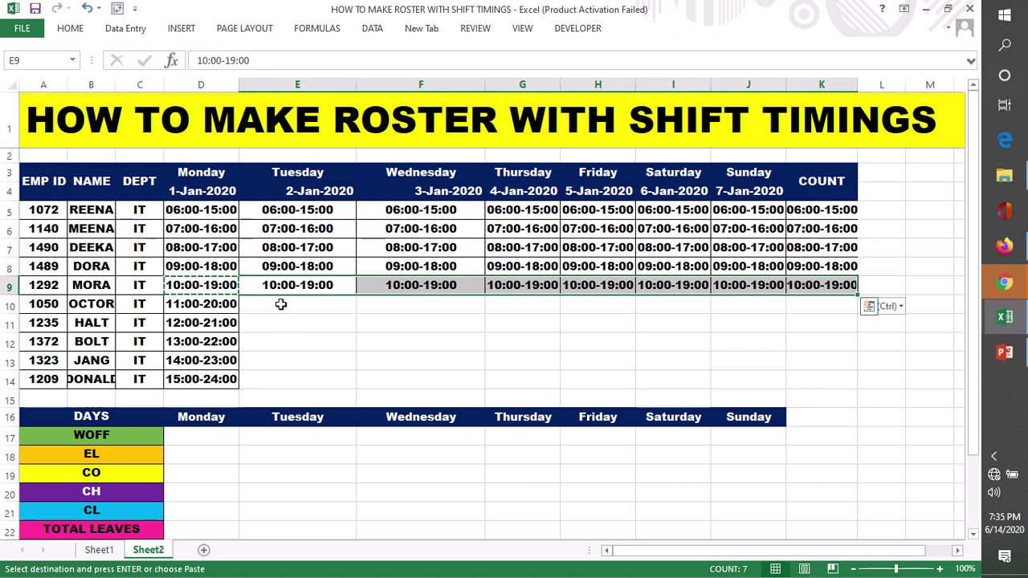
pyautogui.click(281, 304)
pyautogui.press('Escape')
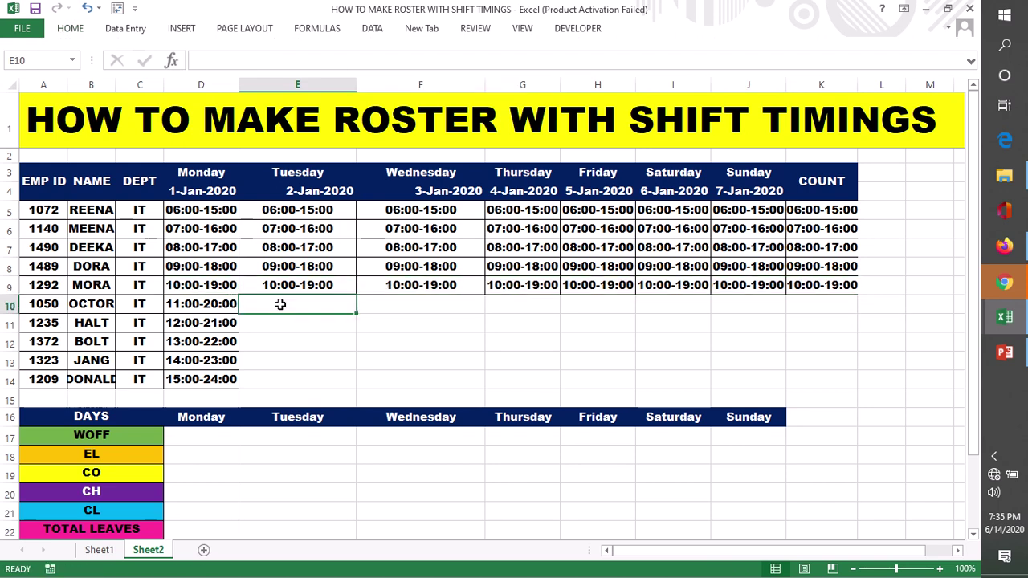
# Step: Copy the 11:00-20:00 shift from D10 and paste it across E10:K10 on Sheet2
pyautogui.click(200, 304)
pyautogui.hotkey('ctrl', 'c')
pyautogui.moveTo(281, 305); pyautogui.dragTo(797, 311)
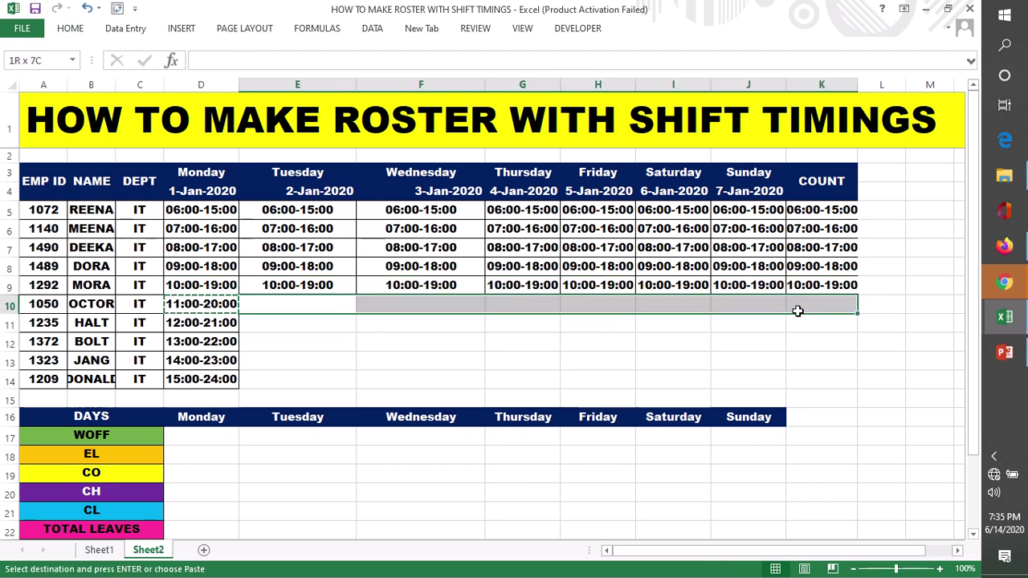
pyautogui.click(70, 28)
pyautogui.click(18, 85)
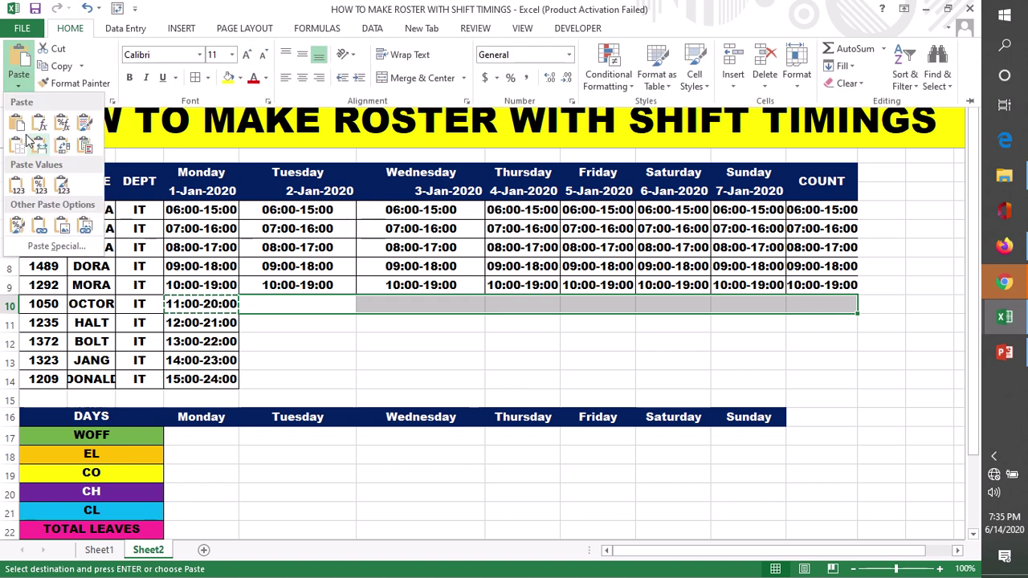
pyautogui.click(20, 129)
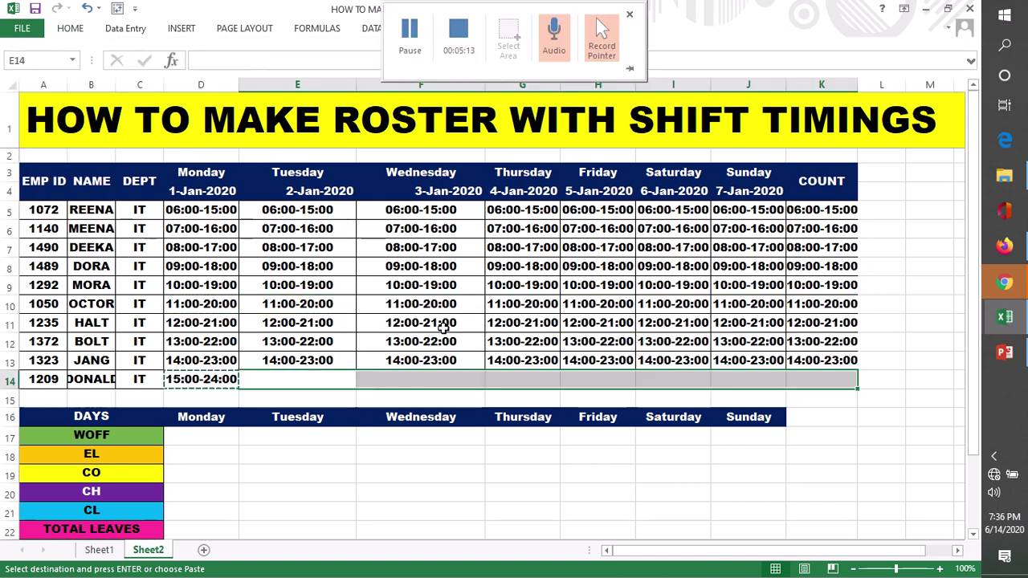
# Step: Paste the copied 15:00-24:00 shift from D14 across E14:K14 on Sheet2
pyautogui.click(70, 28)
pyautogui.click(19, 80)
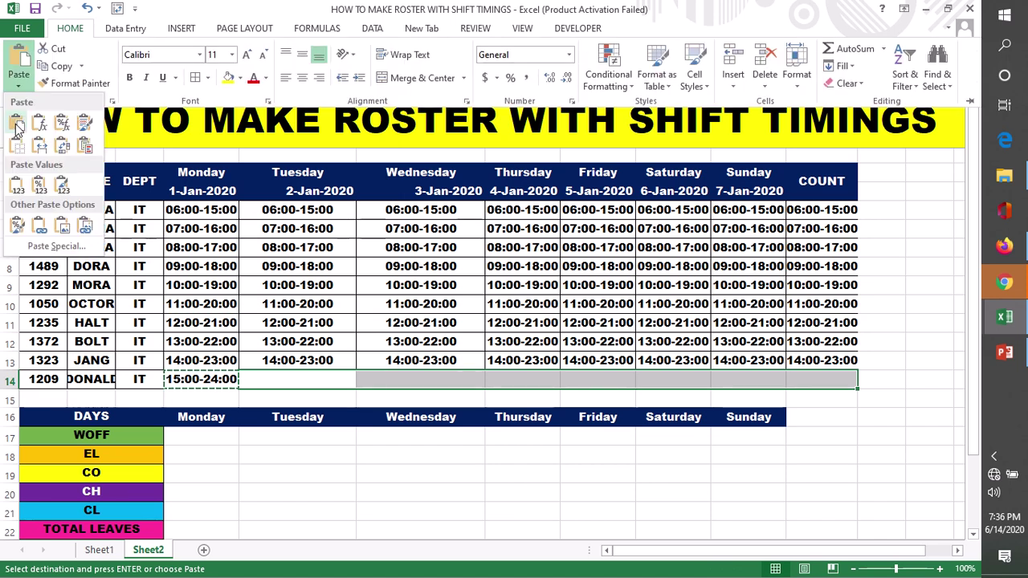
pyautogui.click(23, 121)
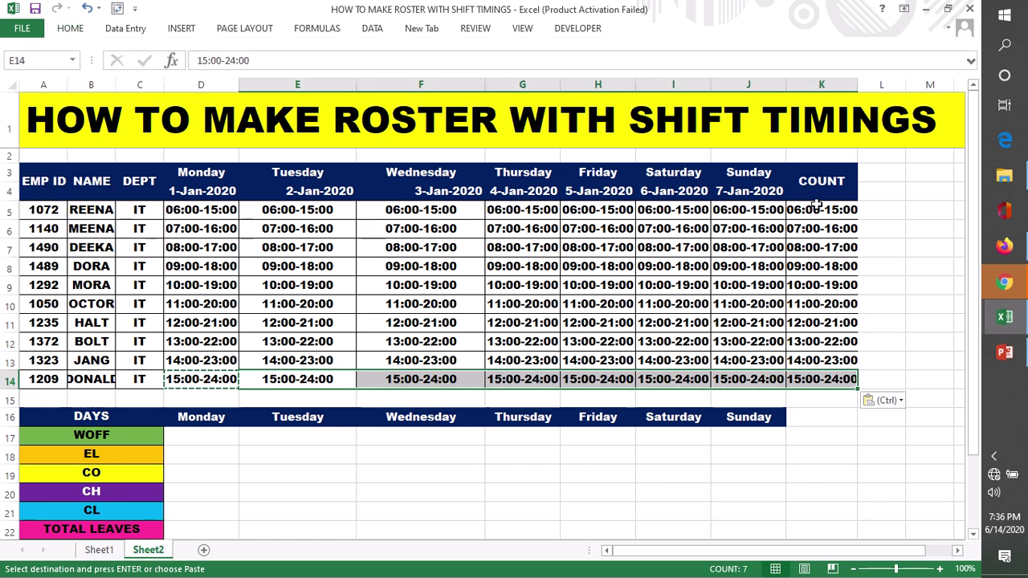
# Step: Clear the shift timings from the COUNT column, cells K5:K14, on Sheet2
pyautogui.moveTo(822, 211); pyautogui.dragTo(827, 381)
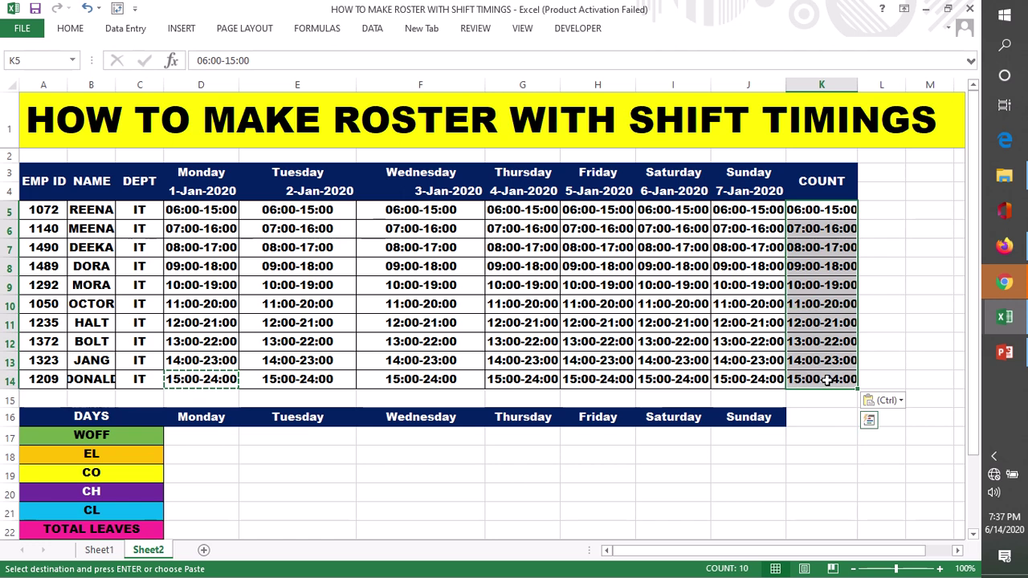
pyautogui.press('Delete')
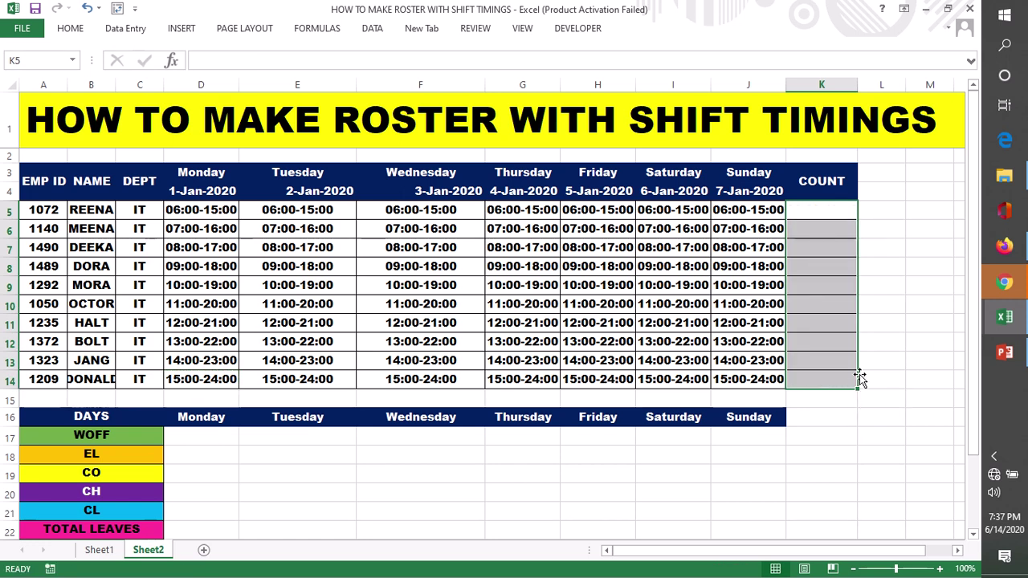
pyautogui.click(888, 340)
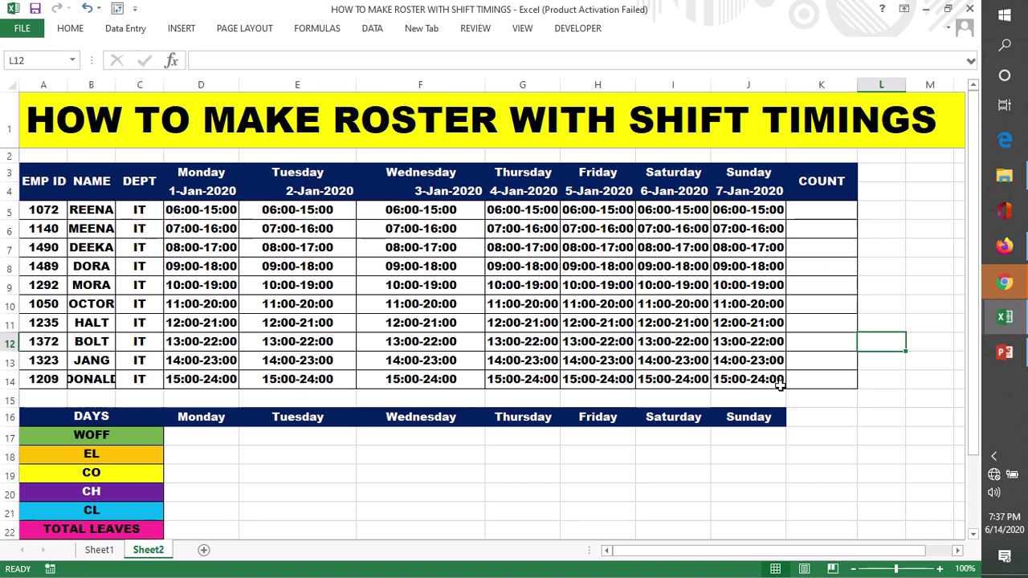
pyautogui.click(924, 285)
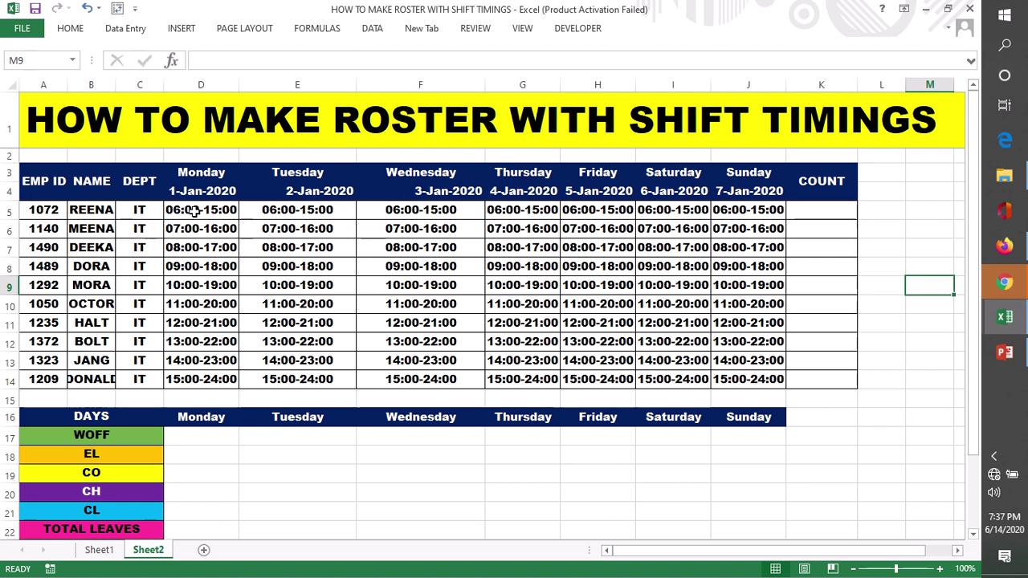
# Step: Copy the WOFF label from A17 in the leave summary on Sheet2
pyautogui.moveTo(193, 209)
pyautogui.mouseDown()
pyautogui.moveTo(586, 322)
pyautogui.moveTo(732, 382)
pyautogui.mouseUp()
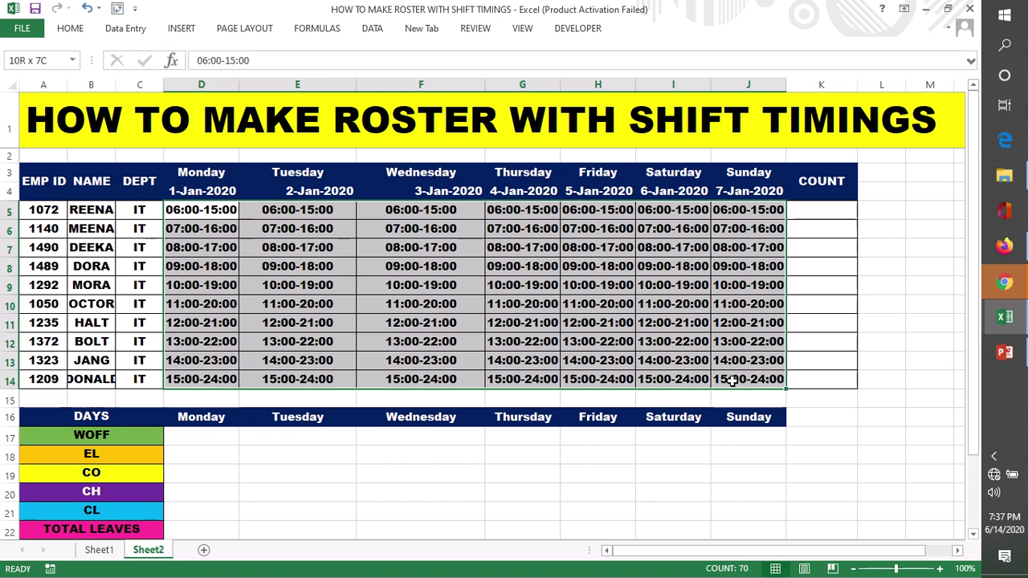
pyautogui.click(130, 438)
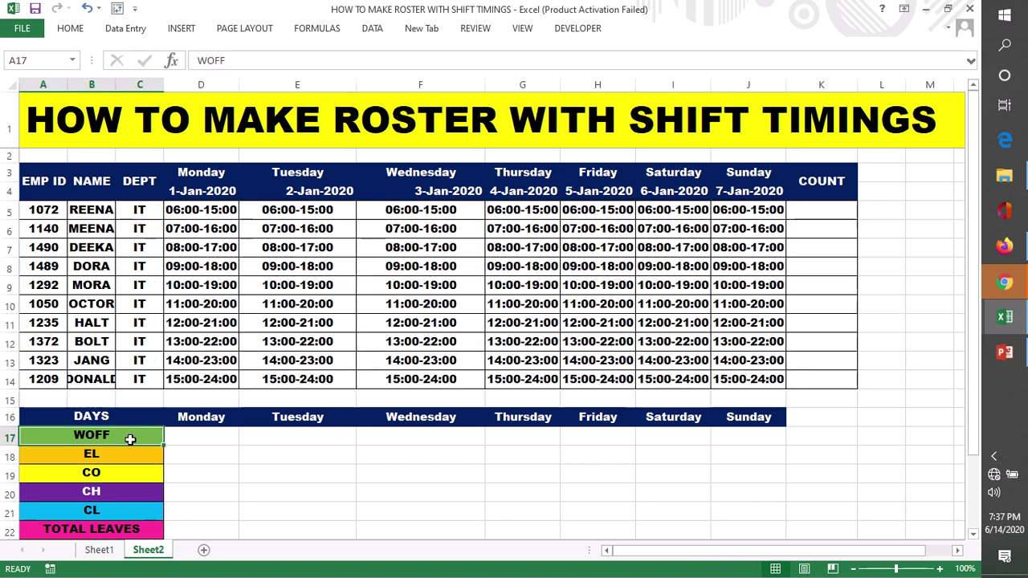
pyautogui.hotkey('ctrl', 'c')
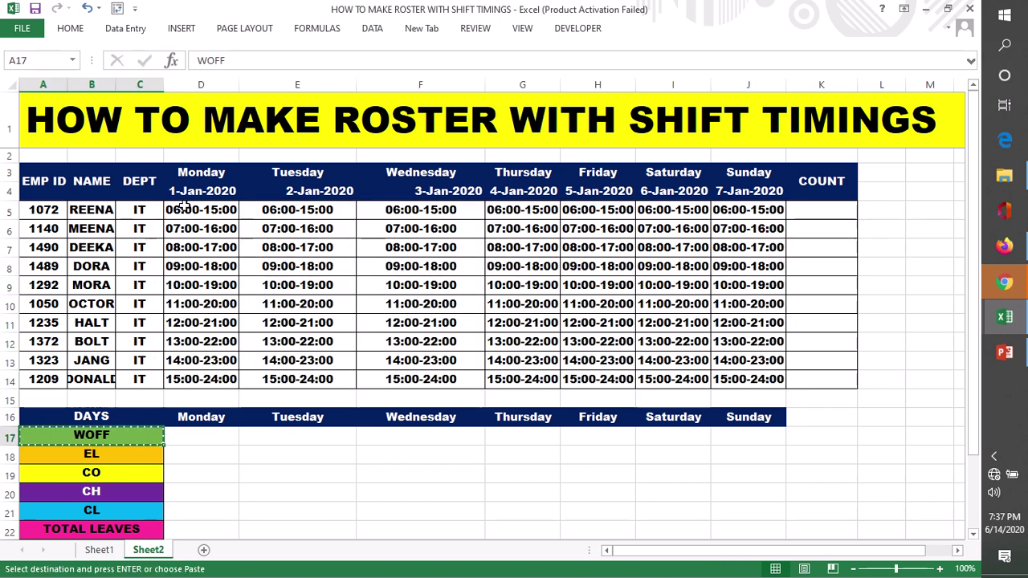
# Step: Start a Text that Contains conditional formatting rule on D5:J14 that matches the text WOFF
pyautogui.moveTo(200, 211); pyautogui.dragTo(754, 382)
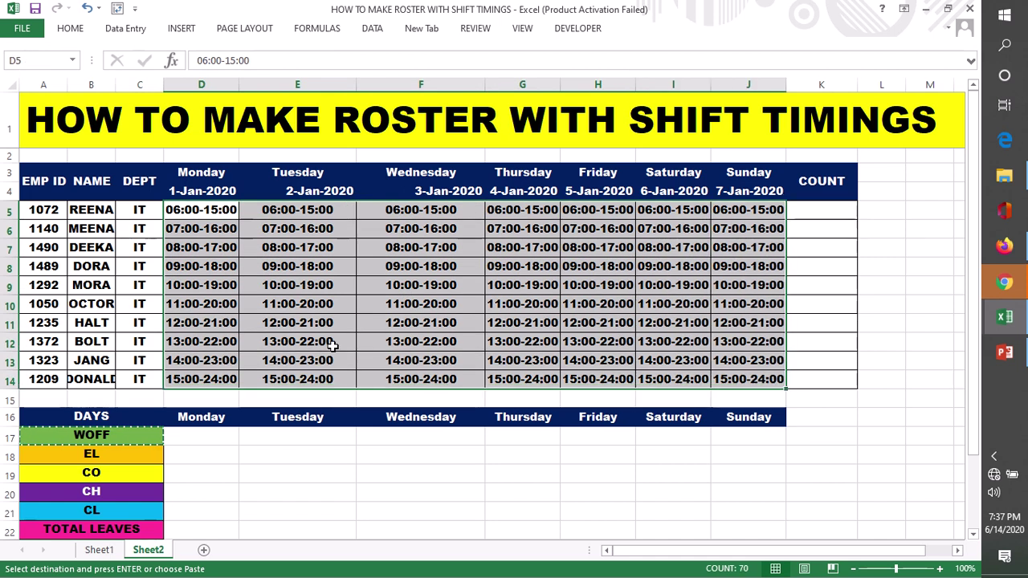
pyautogui.click(70, 31)
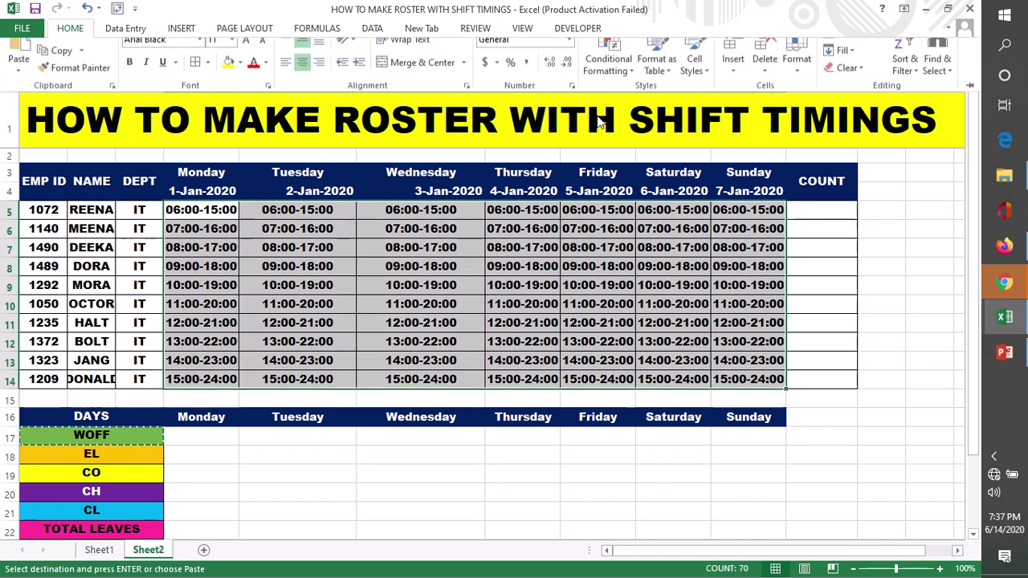
pyautogui.click(623, 83)
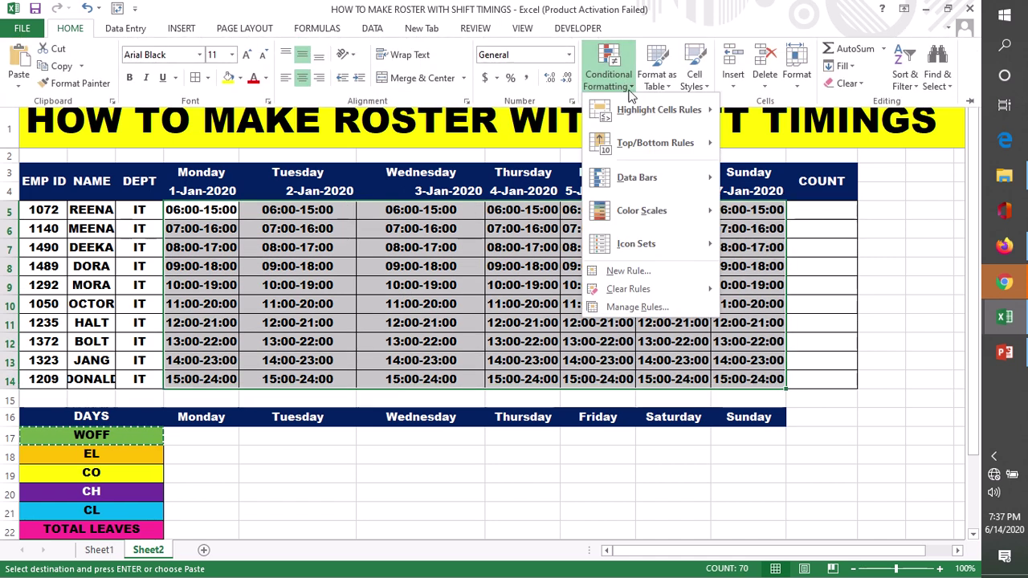
pyautogui.moveTo(646, 110)
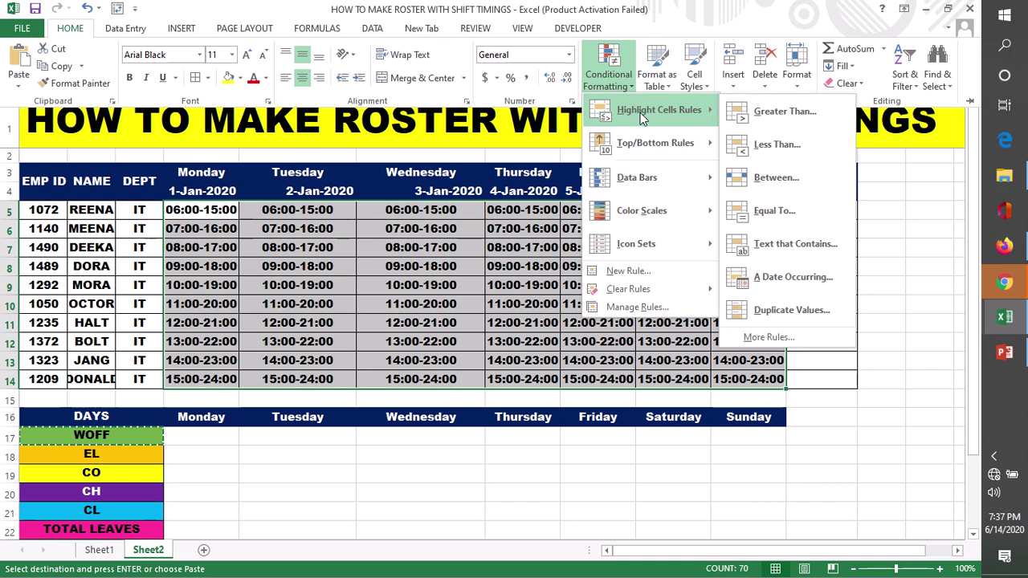
pyautogui.click(794, 244)
pyautogui.click(619, 224)
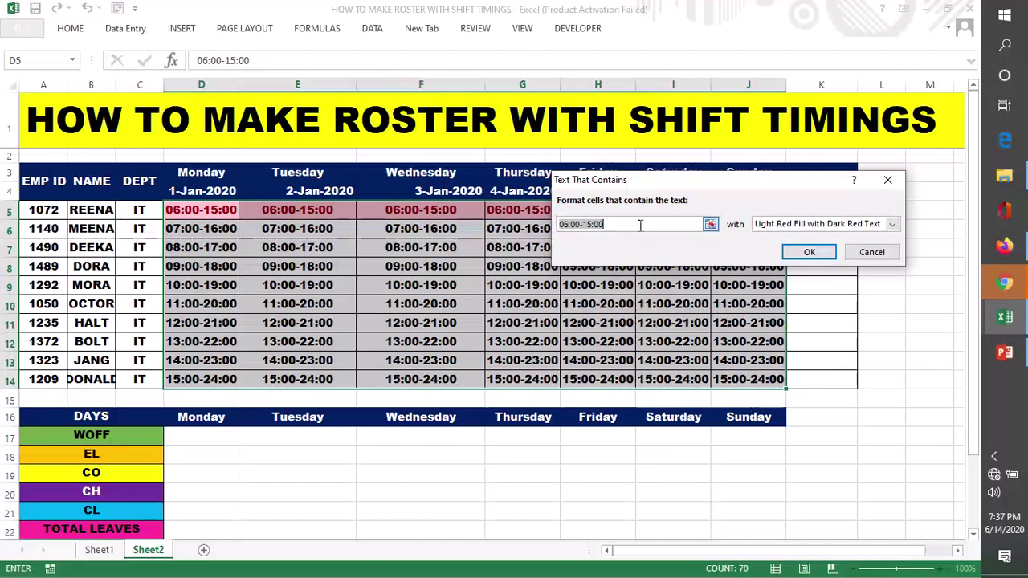
pyautogui.click(631, 228)
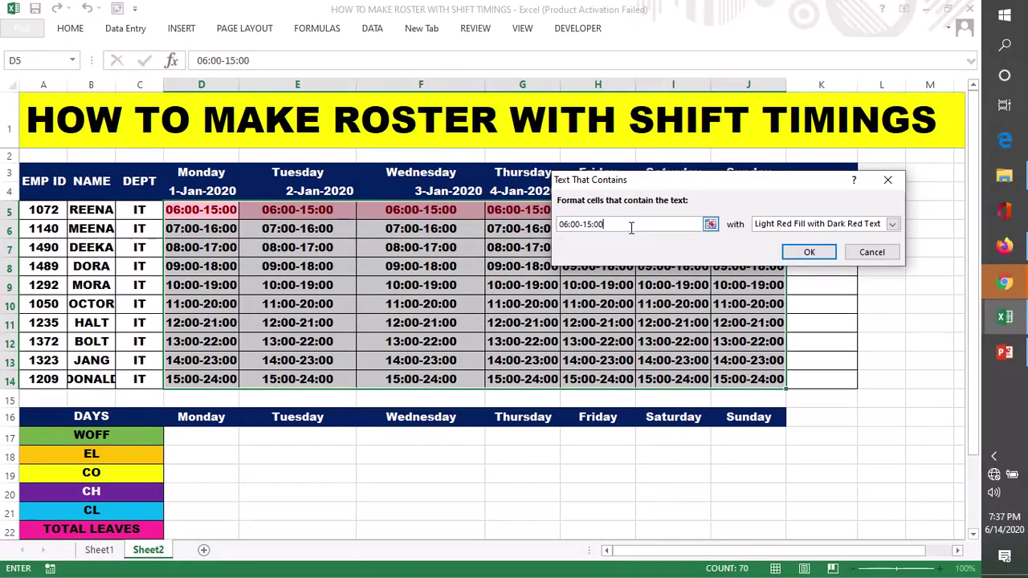
pyautogui.moveTo(600, 228); pyautogui.dragTo(540, 228)
pyautogui.press('BackSpace')
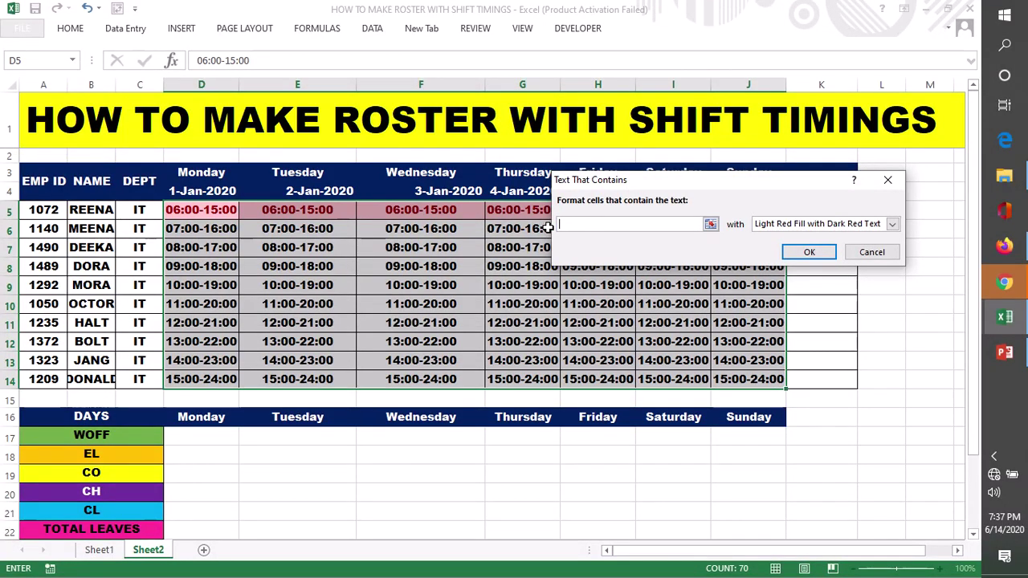
pyautogui.write('W')
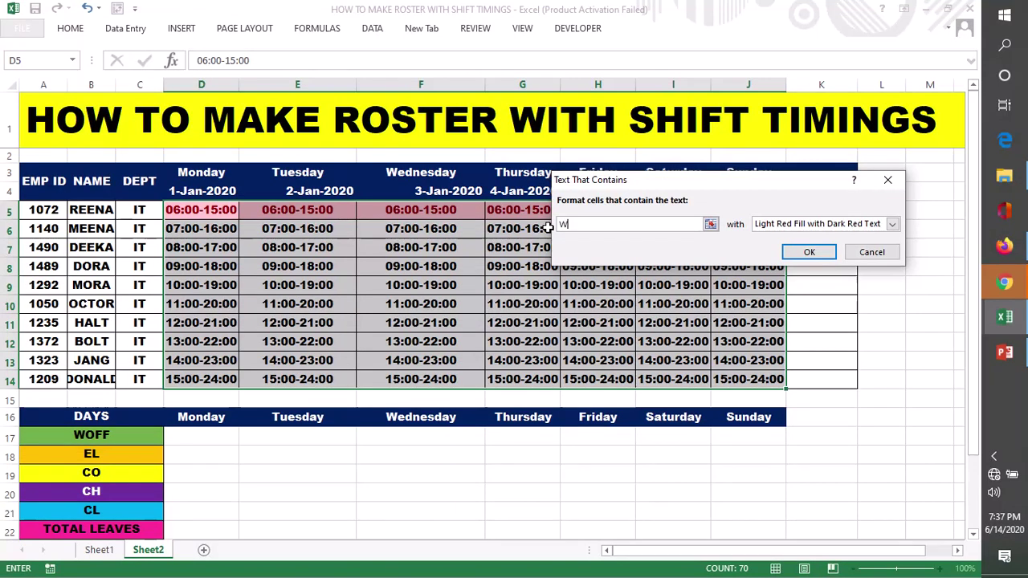
pyautogui.write('OOFF')
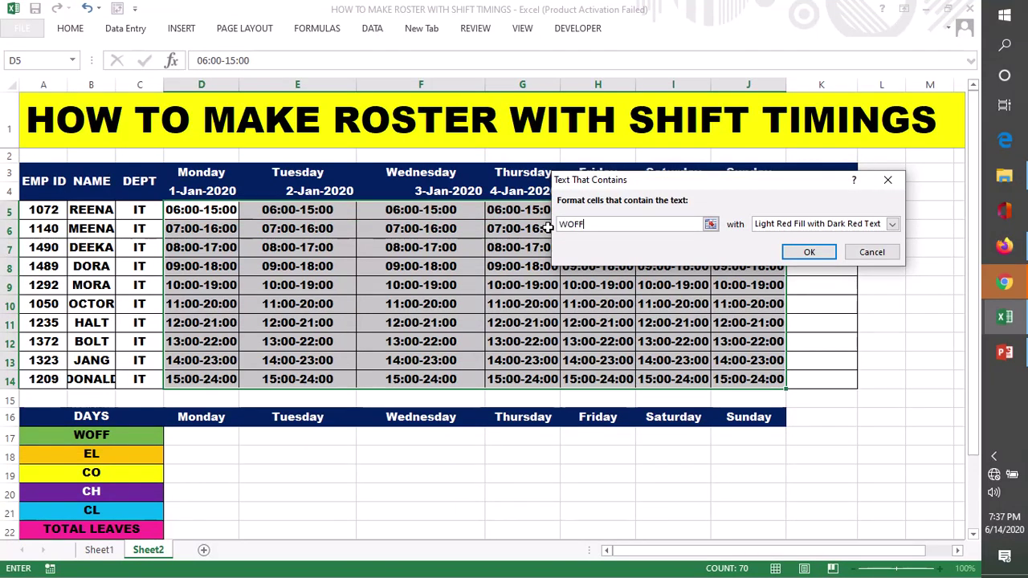
# Step: Give the WOFF rule a custom format with a green fill and automatic font color, and apply it
pyautogui.click(892, 224)
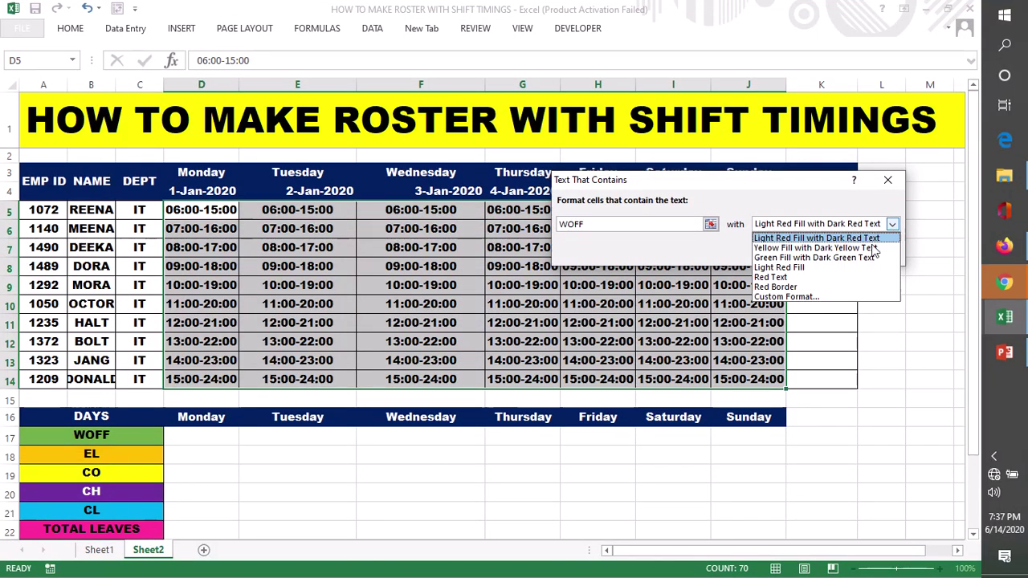
pyautogui.click(790, 295)
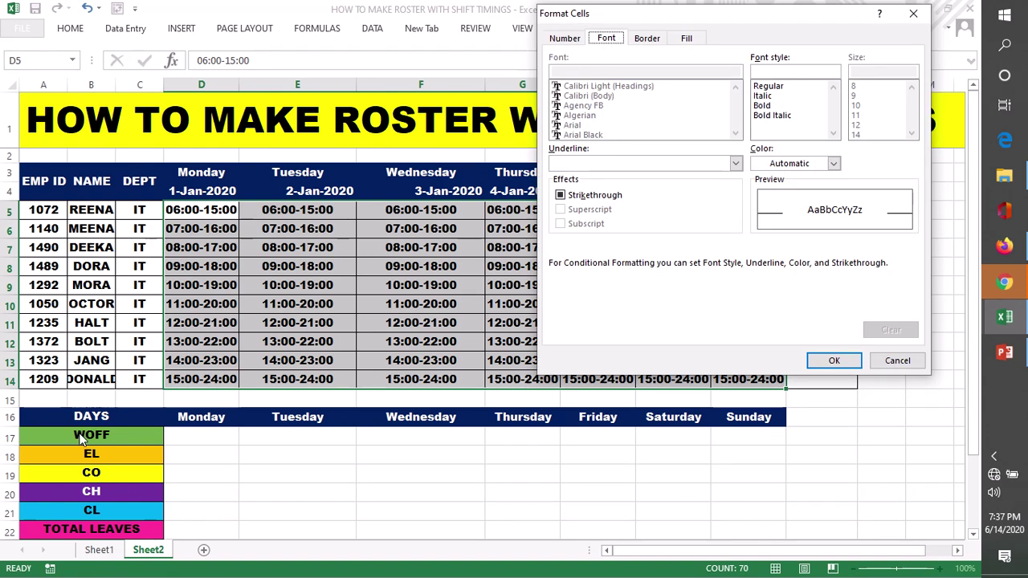
pyautogui.click(688, 39)
pyautogui.click(684, 94)
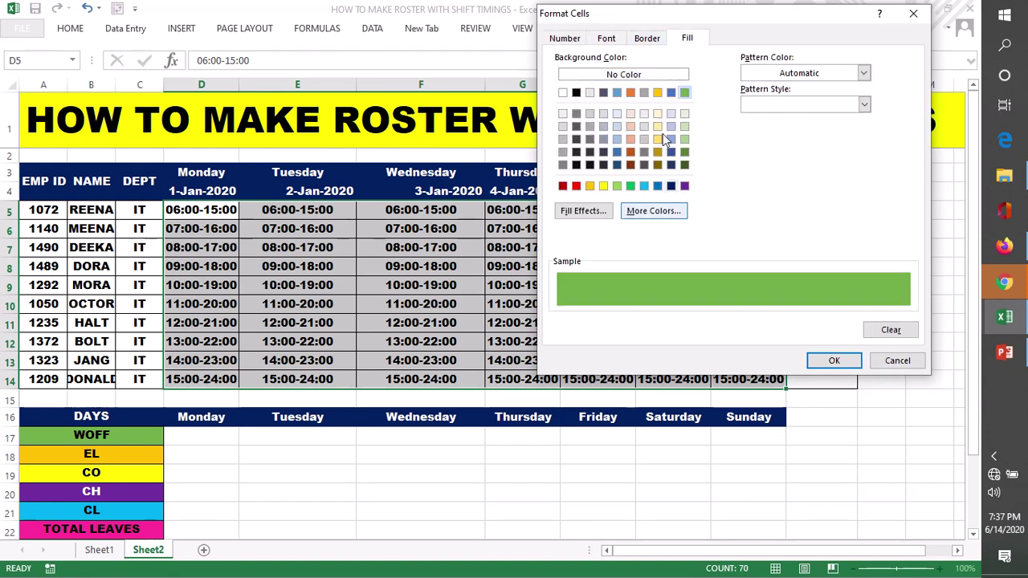
pyautogui.click(605, 38)
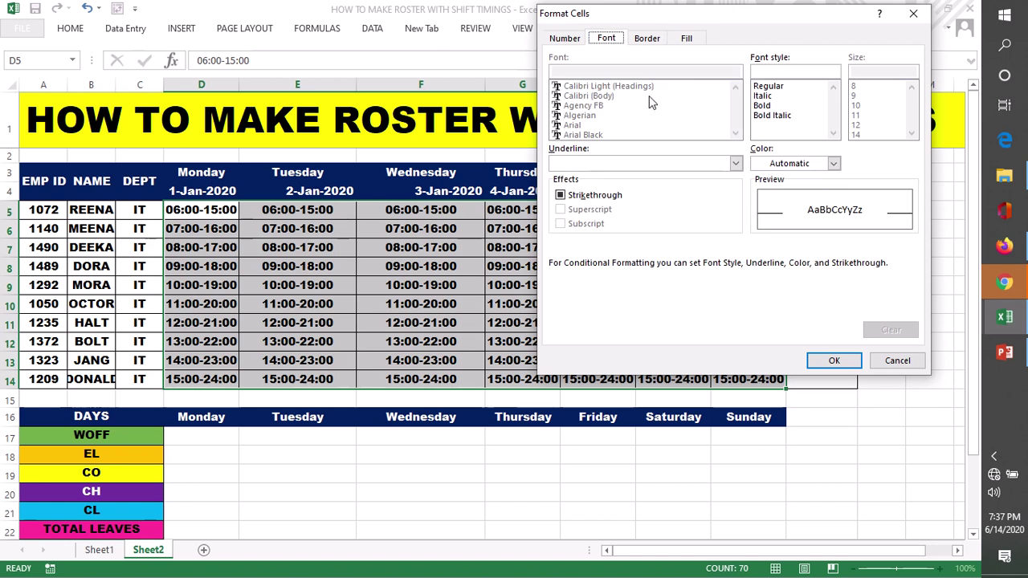
pyautogui.click(833, 164)
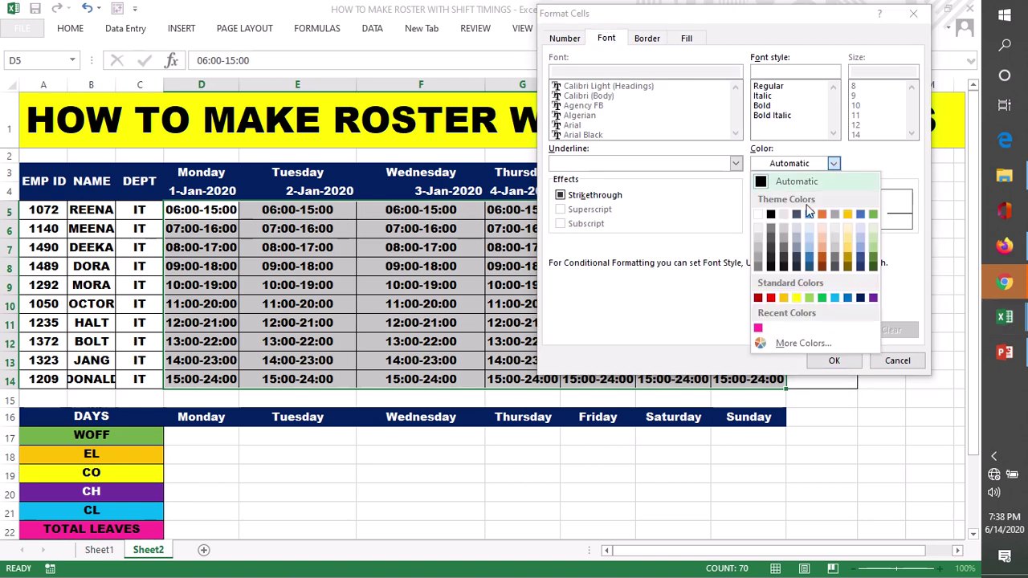
pyautogui.click(840, 362)
pyautogui.click(839, 362)
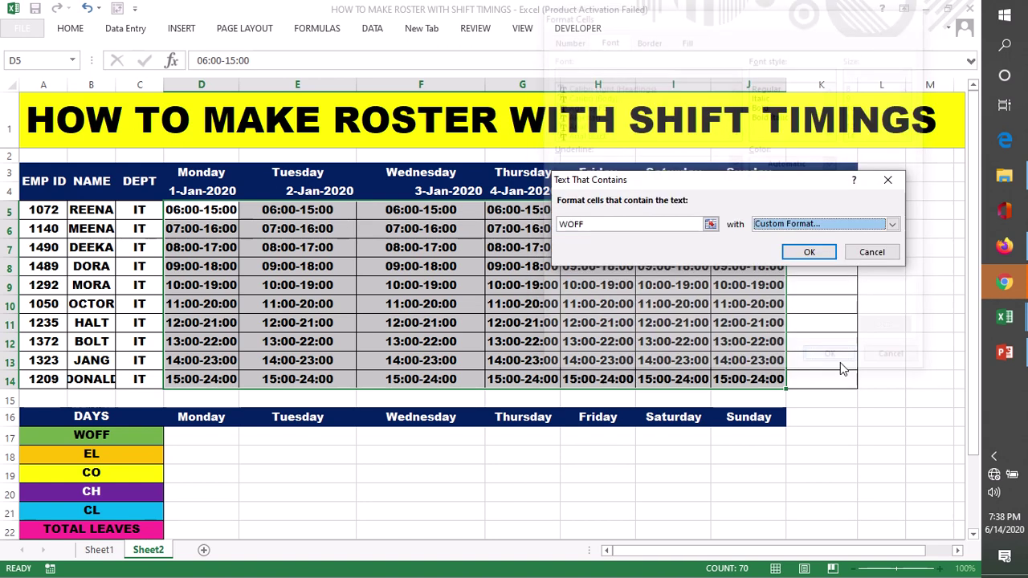
pyautogui.click(808, 253)
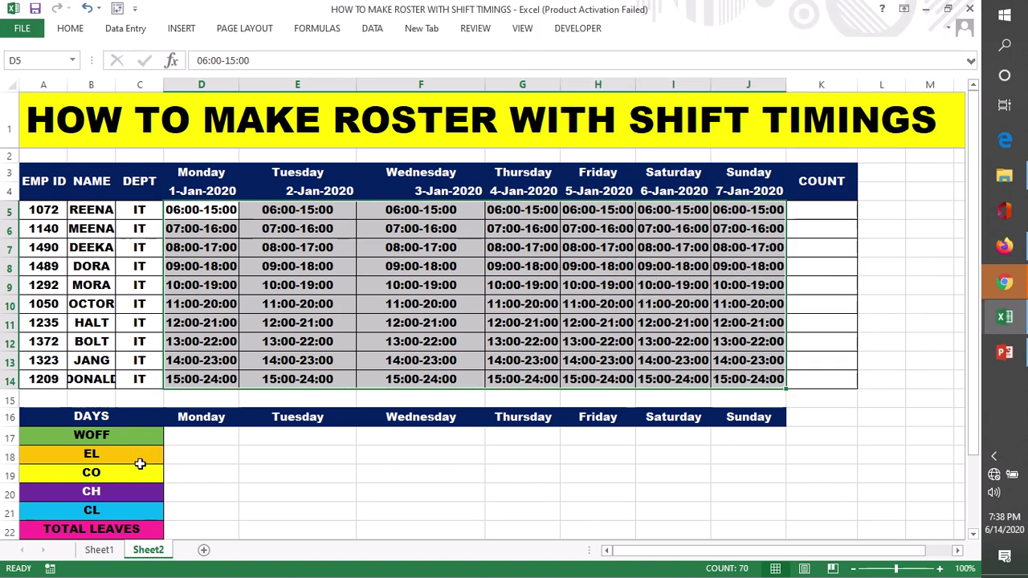
# Step: Start another Text that Contains conditional formatting rule on D5:J14 that matches the text EL
pyautogui.click(69, 28)
pyautogui.click(608, 72)
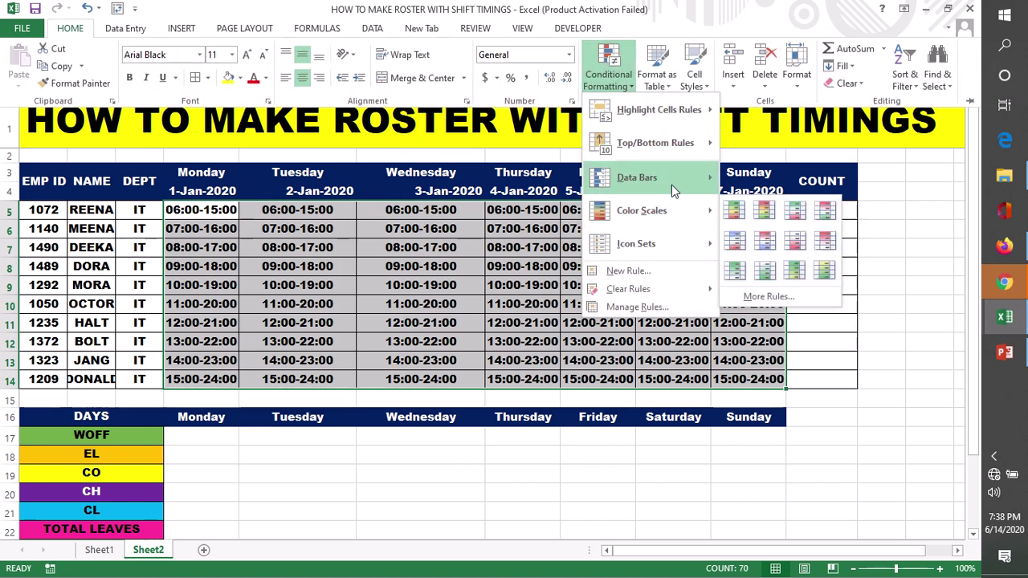
pyautogui.moveTo(672, 113)
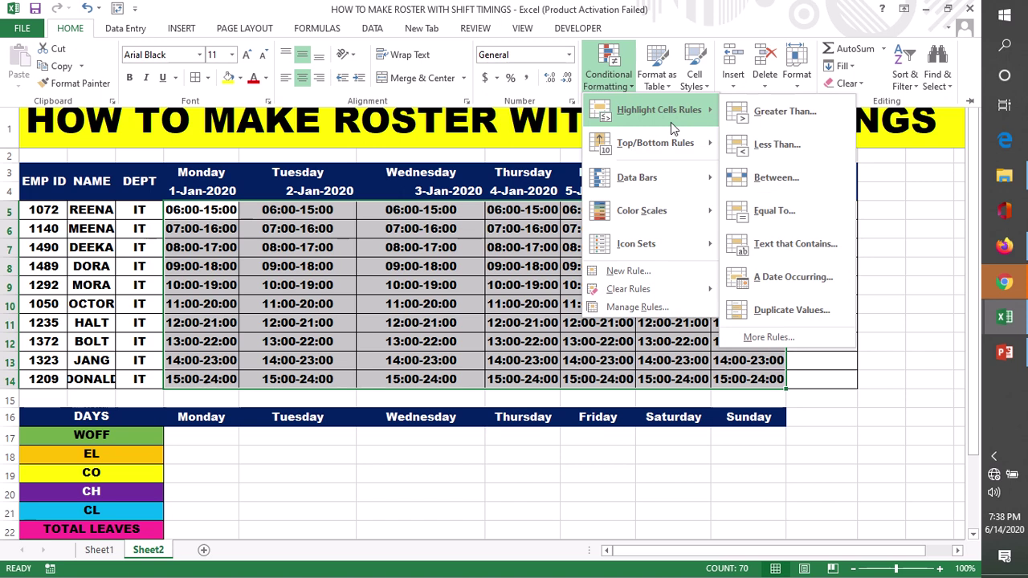
pyautogui.click(791, 244)
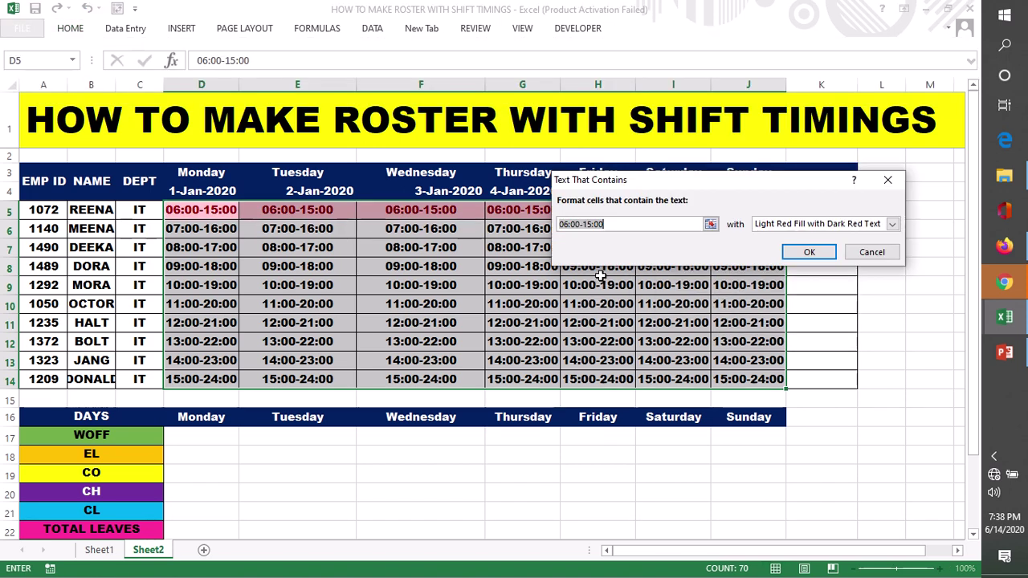
pyautogui.click(619, 224)
pyautogui.press('BackSpace')
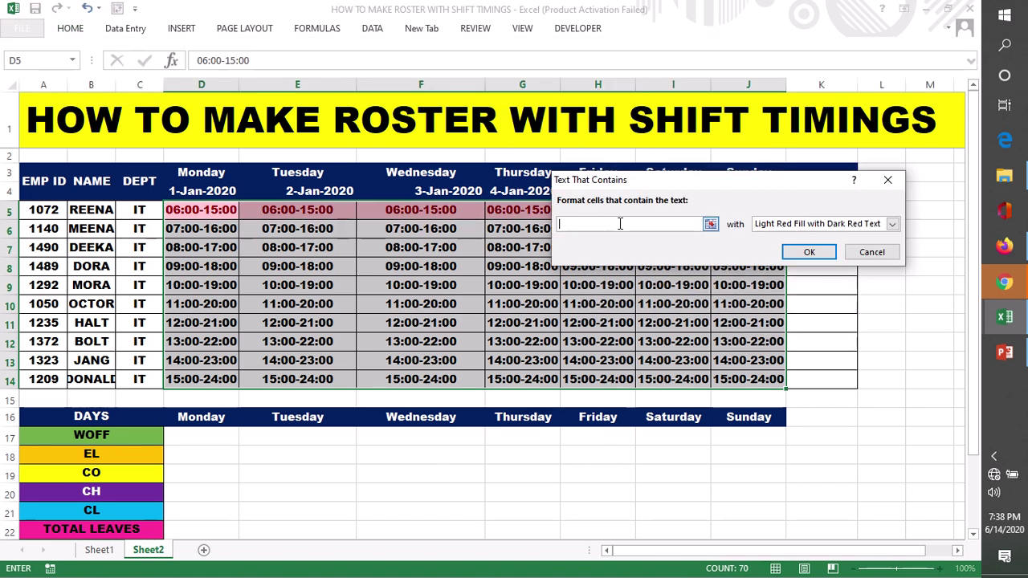
pyautogui.write('EL')
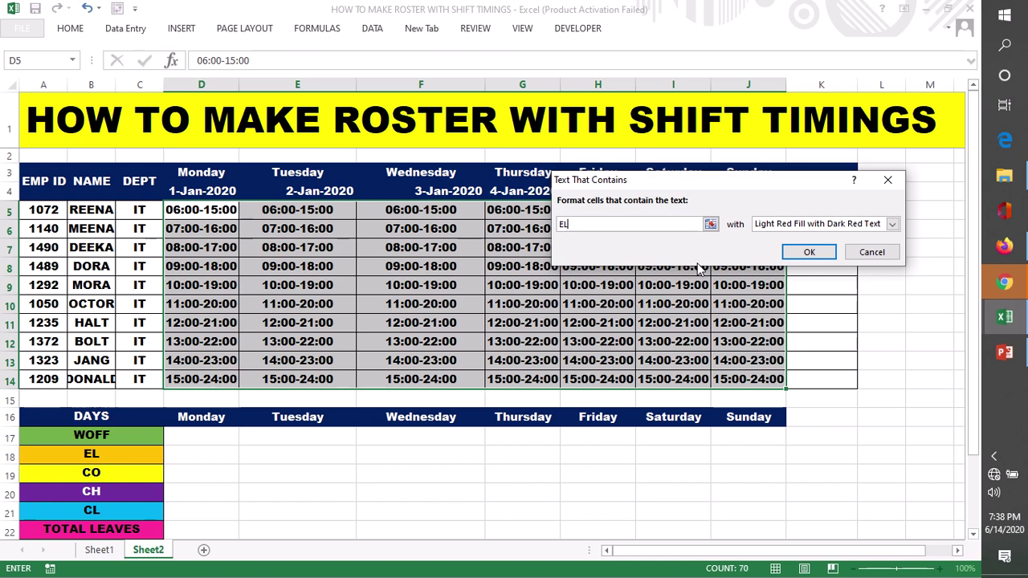
# Step: Give the EL rule a custom format with an orange fill and black font color, and apply it
pyautogui.click(892, 225)
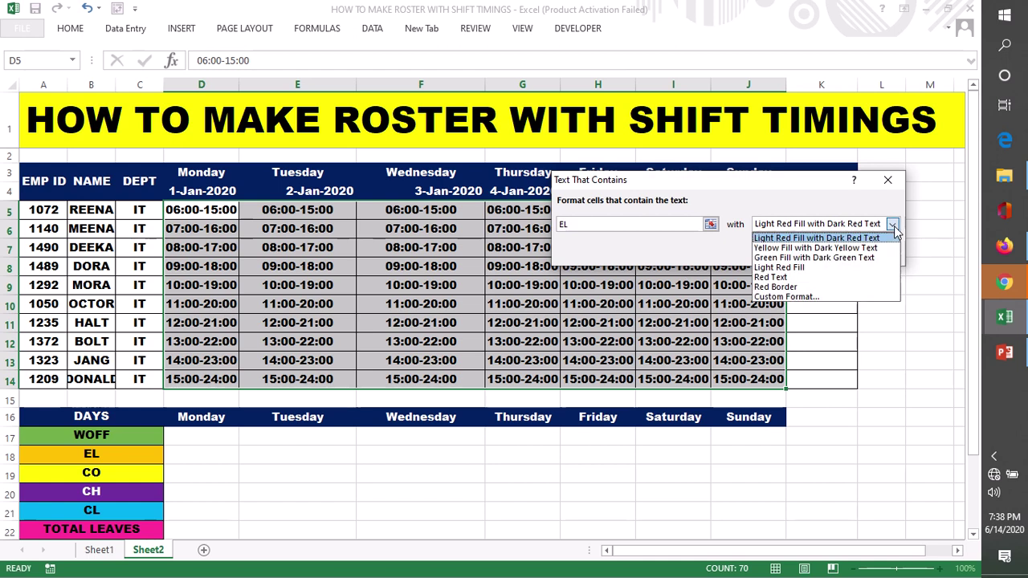
pyautogui.click(799, 297)
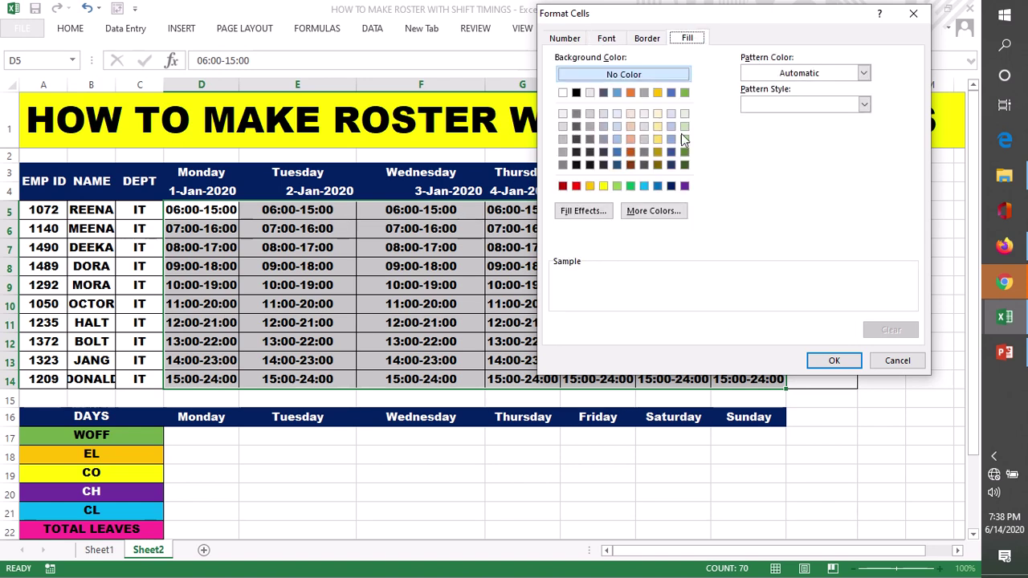
pyautogui.click(589, 186)
pyautogui.click(608, 39)
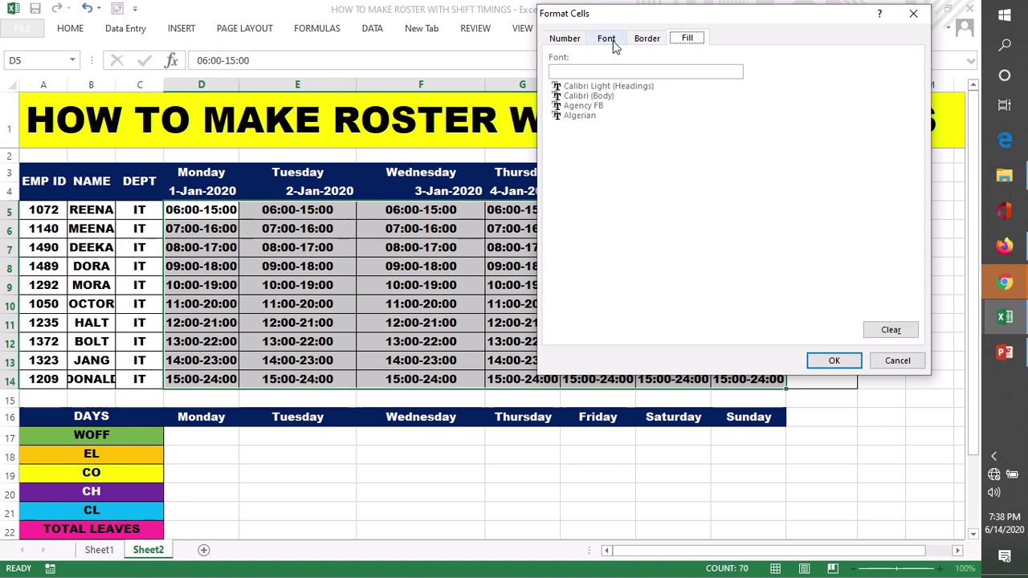
pyautogui.click(829, 164)
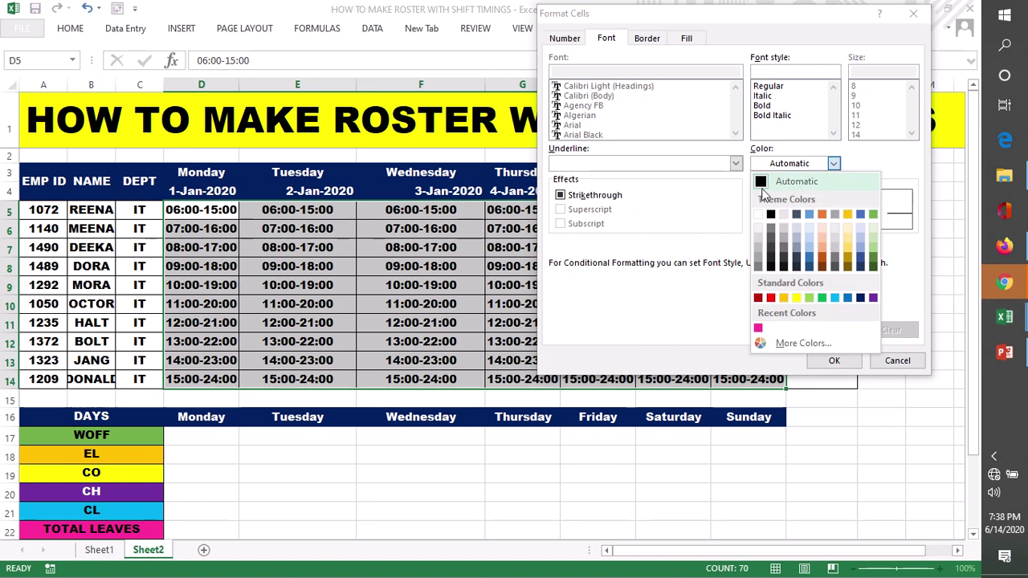
pyautogui.click(770, 213)
pyautogui.click(854, 361)
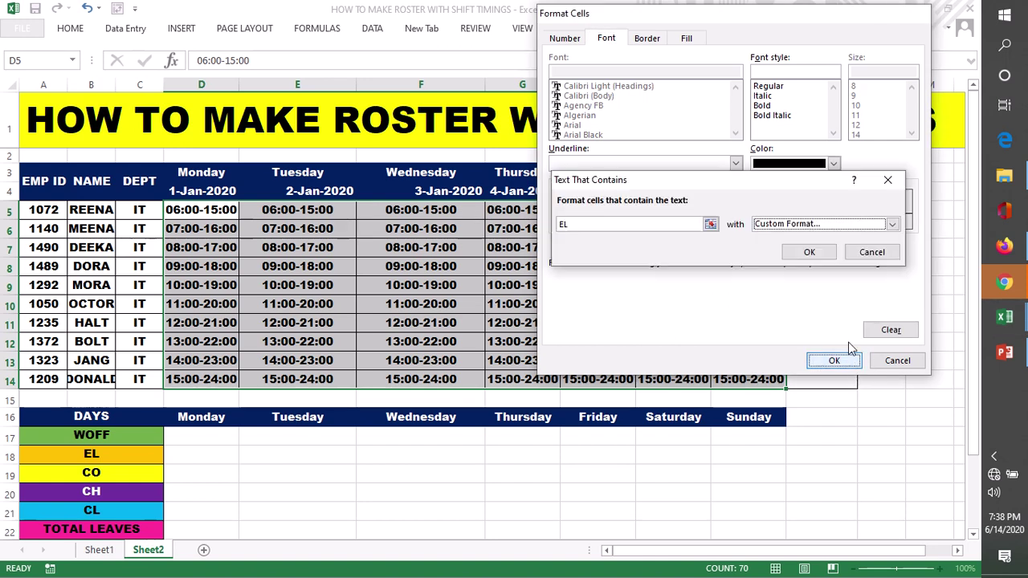
pyautogui.click(809, 252)
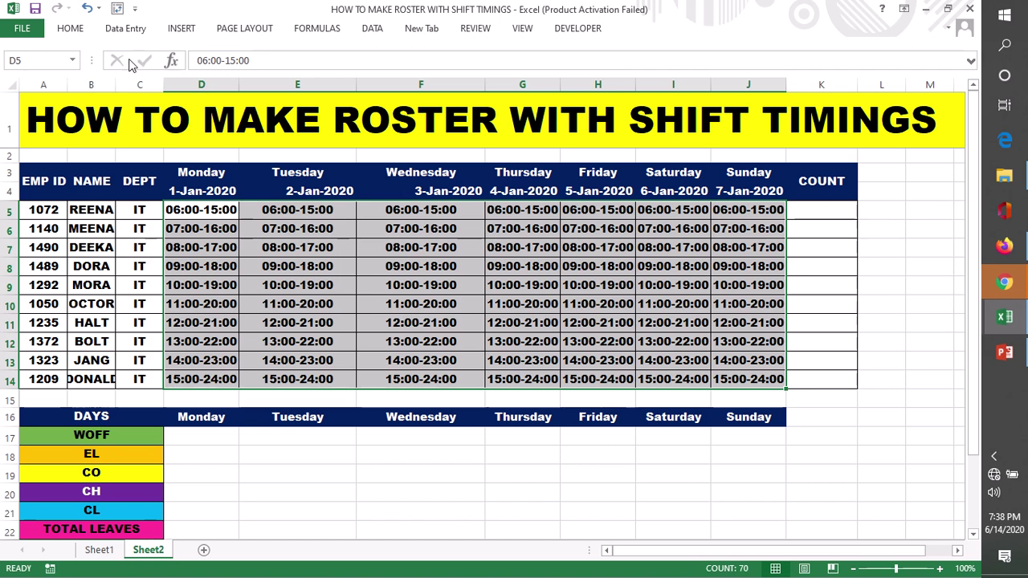
# Step: Start a third Text that Contains conditional formatting rule on D5:J14 that matches the text CO
pyautogui.click(71, 30)
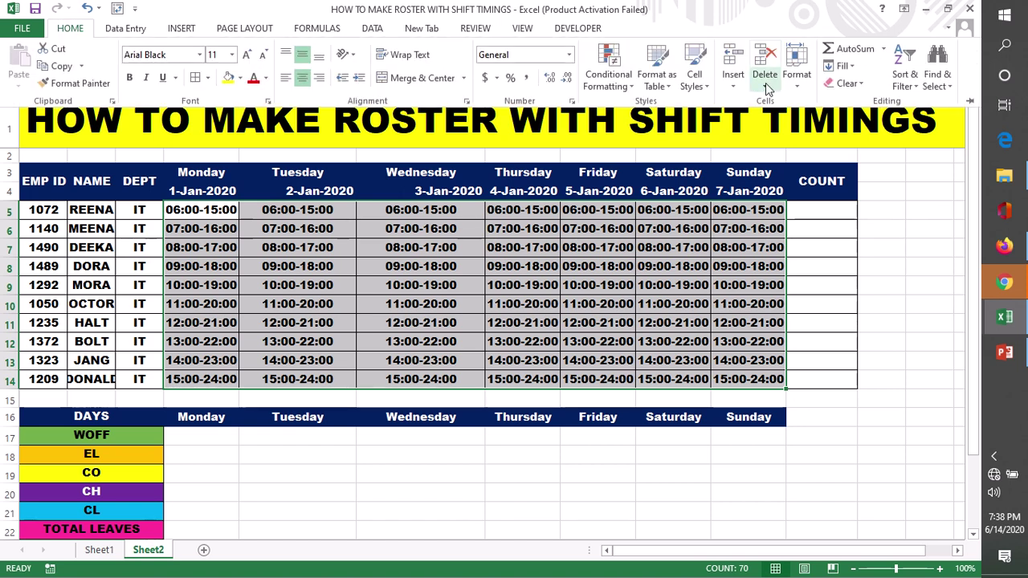
pyautogui.click(619, 88)
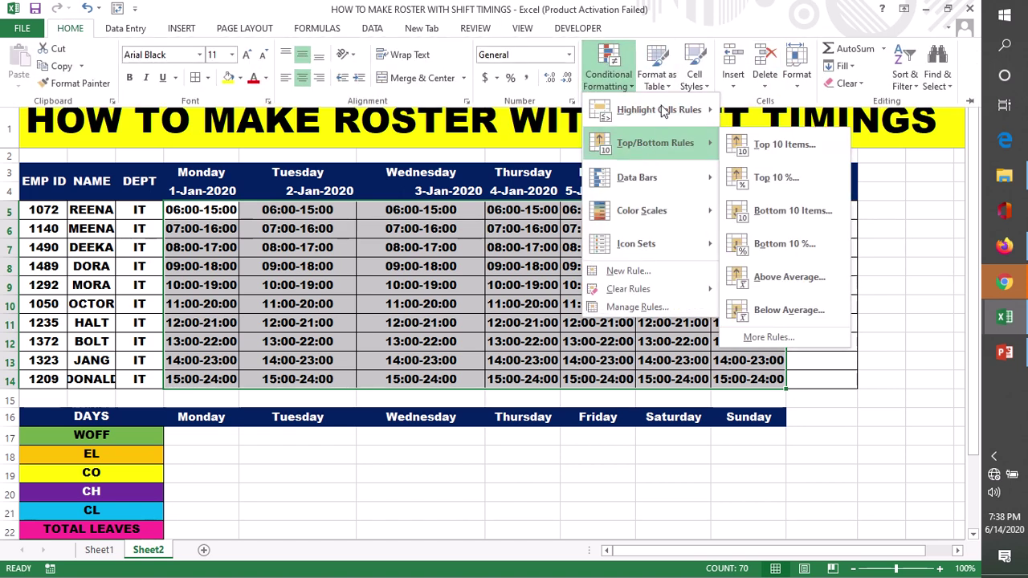
pyautogui.moveTo(666, 121)
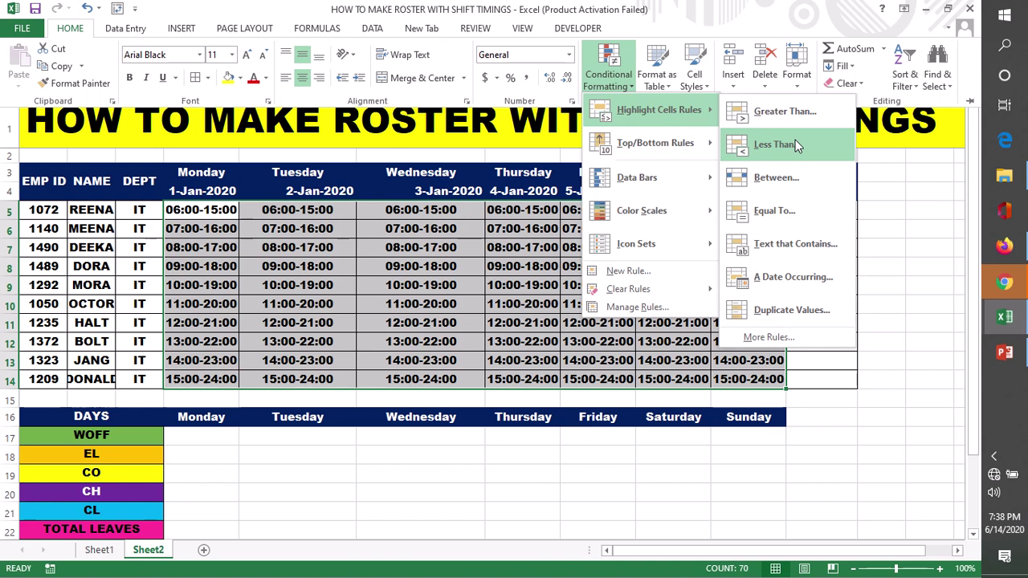
pyautogui.click(795, 250)
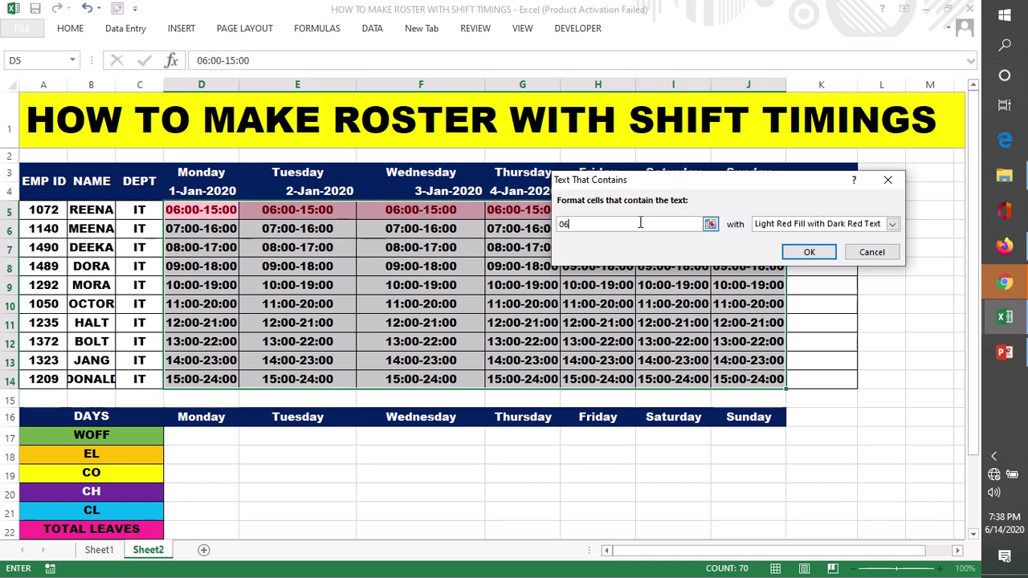
pyautogui.press('BackSpace')
pyautogui.write('CO')
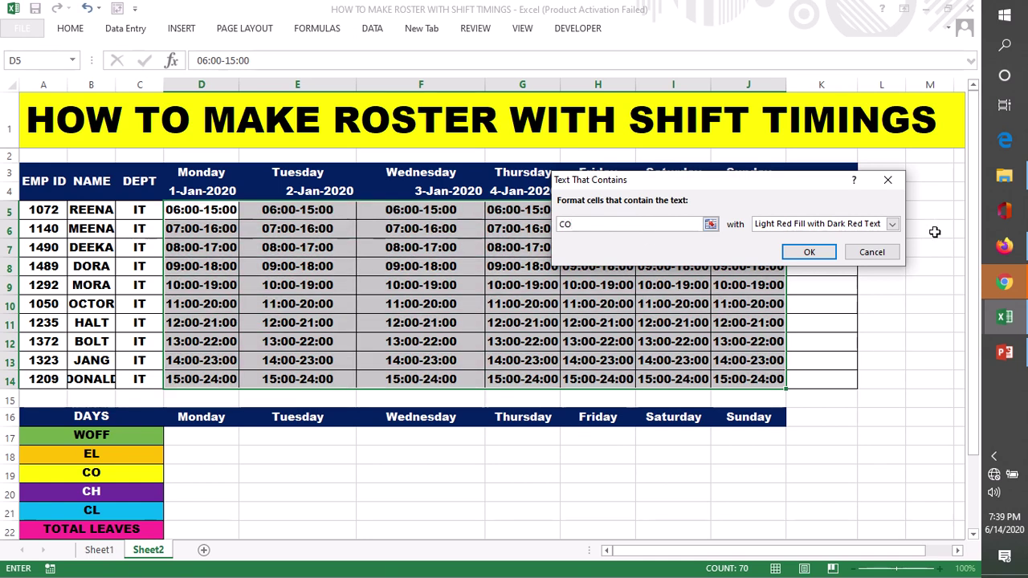
# Step: Give the CO rule a custom format with a yellow fill and black font color, and apply it
pyautogui.click(892, 224)
pyautogui.click(803, 295)
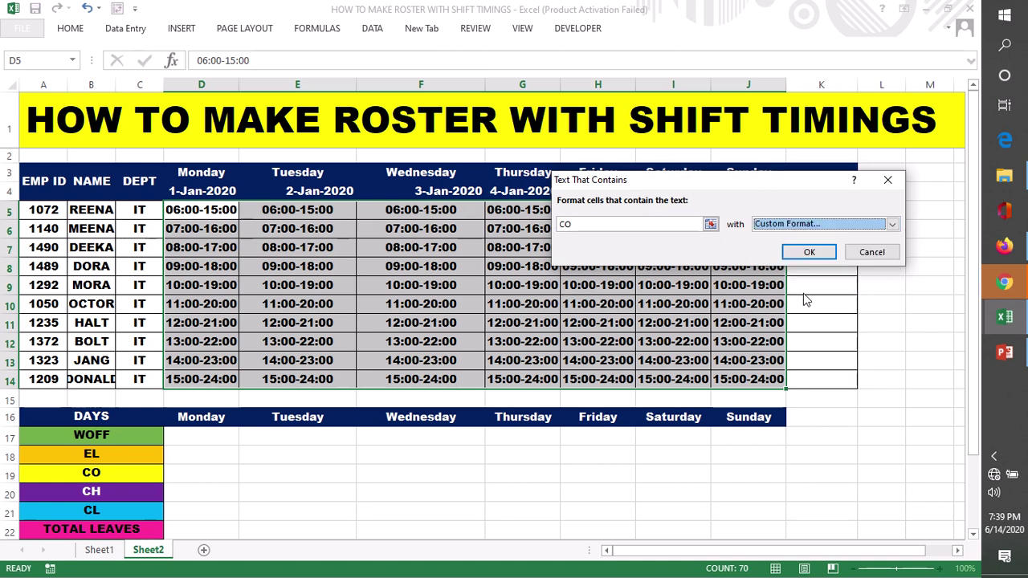
pyautogui.click(685, 40)
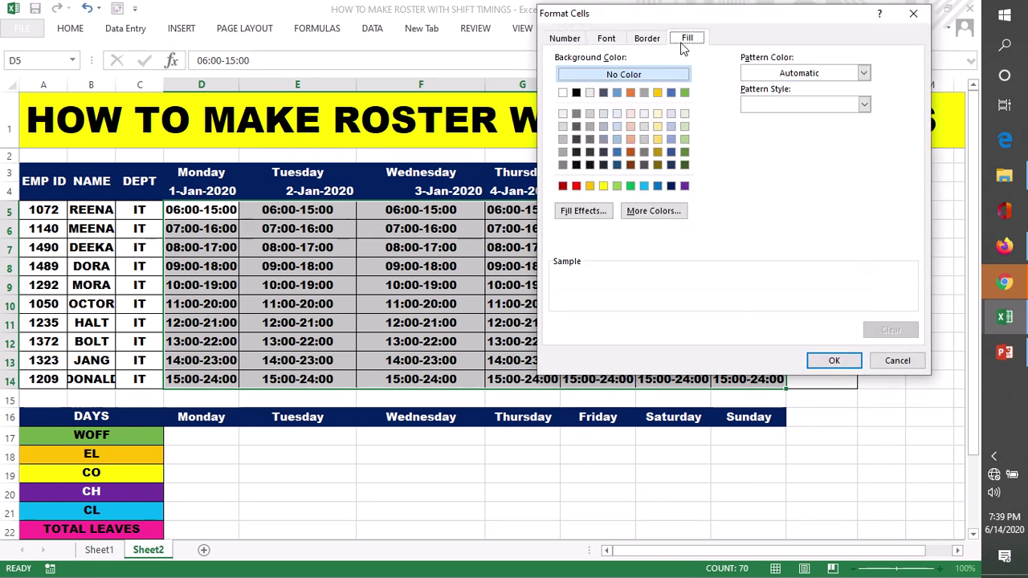
pyautogui.click(603, 185)
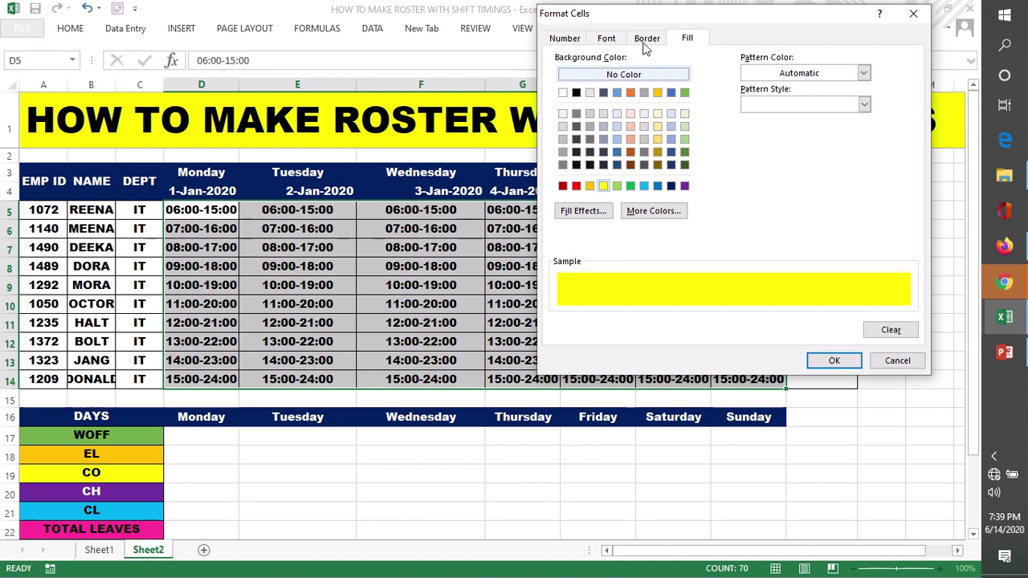
pyautogui.click(606, 38)
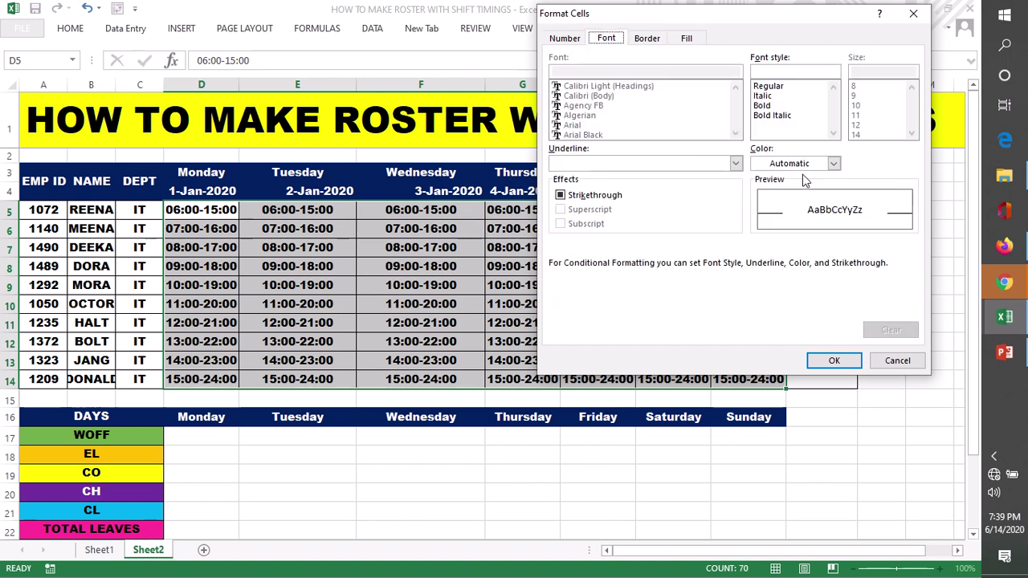
pyautogui.click(833, 164)
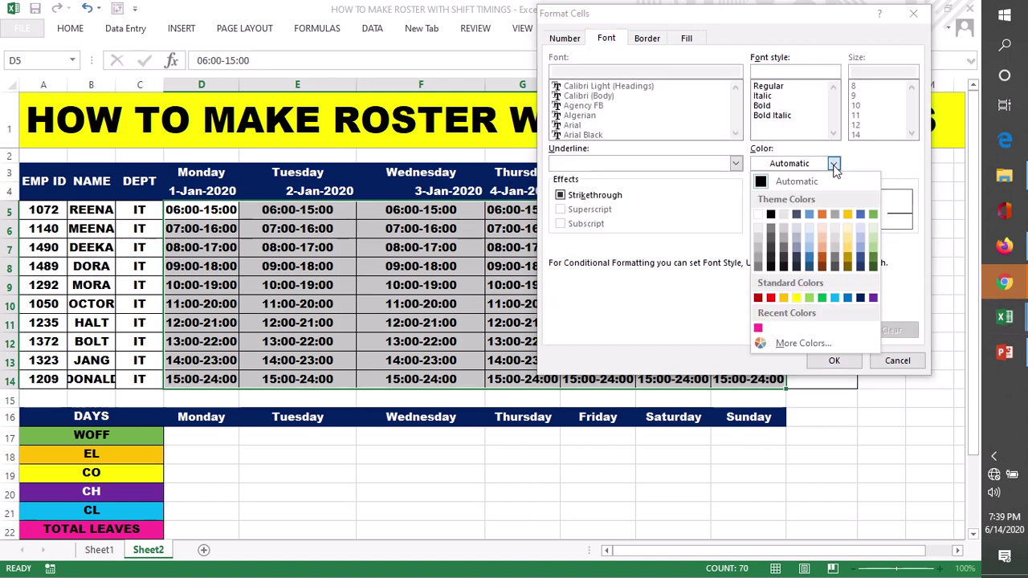
pyautogui.click(771, 211)
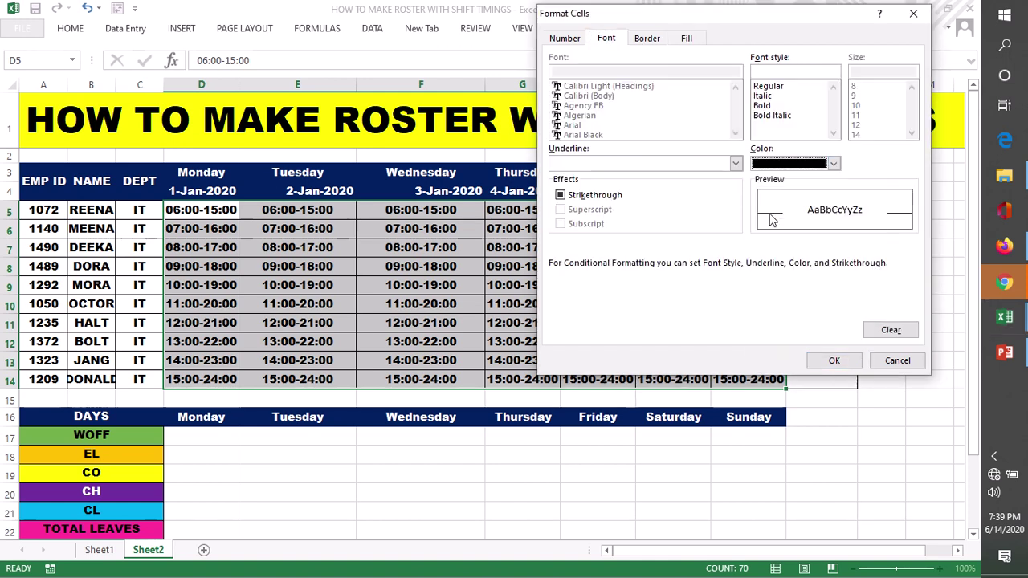
pyautogui.click(827, 363)
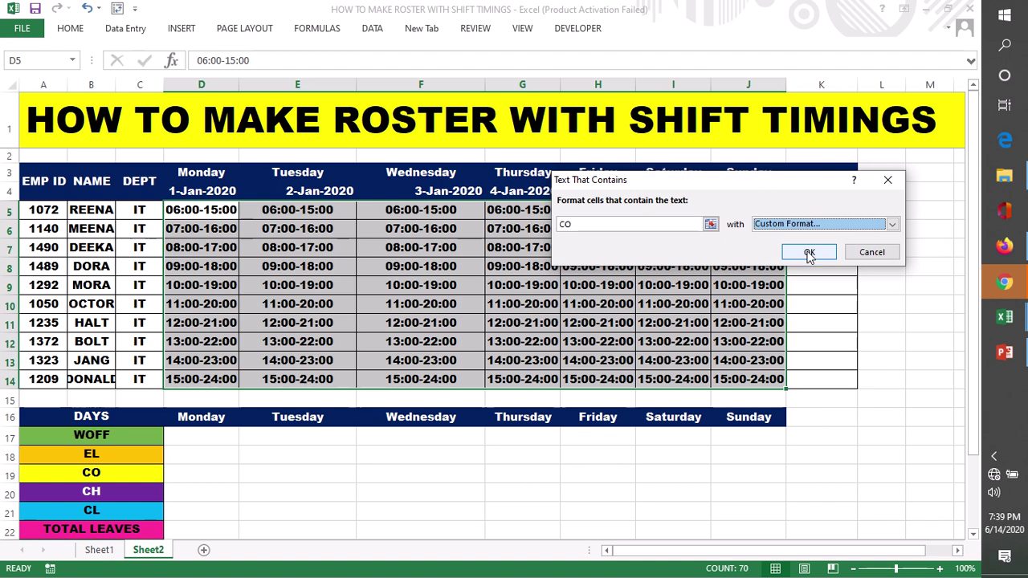
pyautogui.click(808, 253)
pyautogui.click(297, 285)
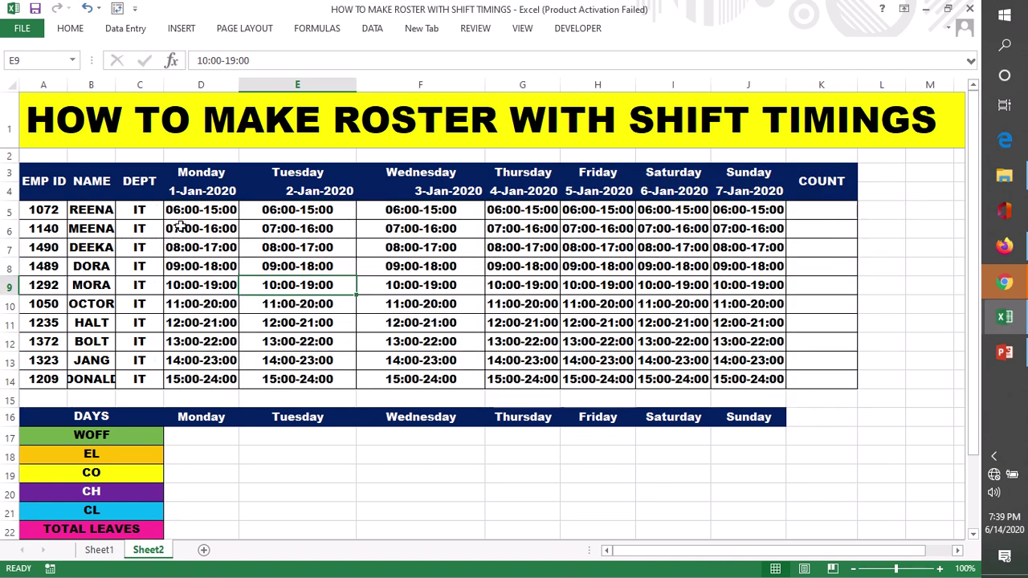
# Step: Replace the Tuesday shift timing in E5 with WOFF
pyautogui.doubleClick(277, 210)
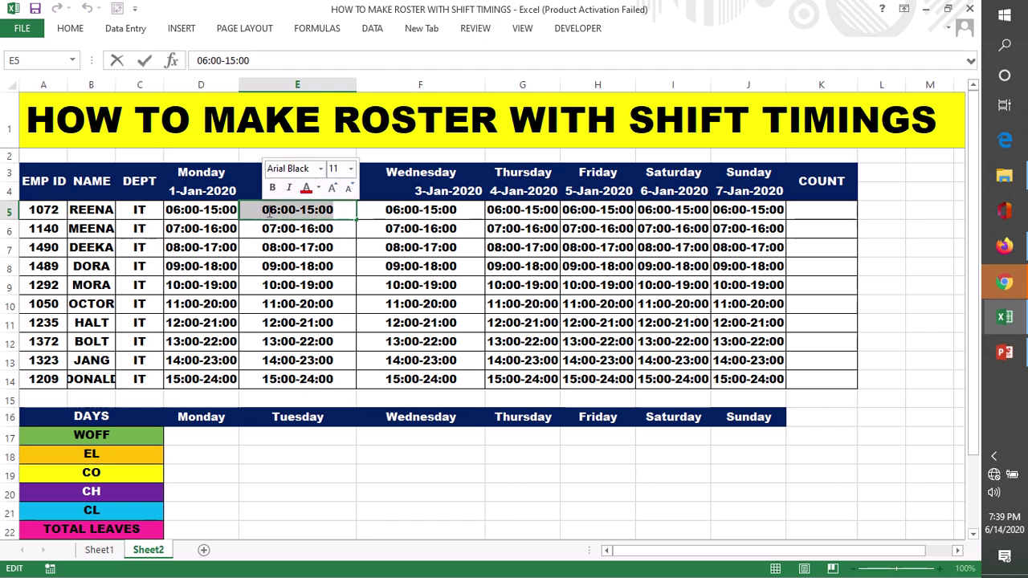
pyautogui.press('BackSpace')
pyautogui.write('WOFF')
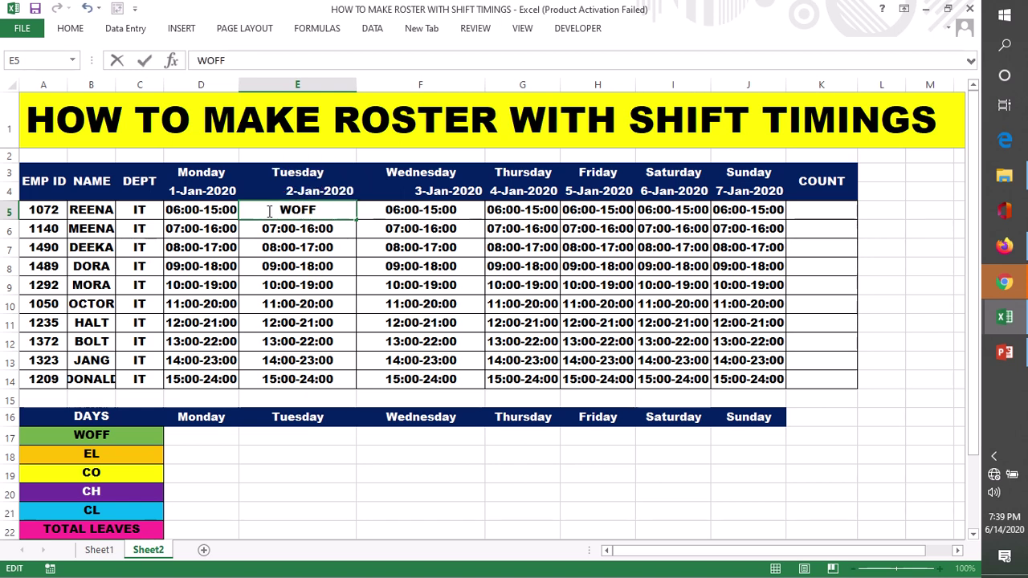
pyautogui.press('Return')
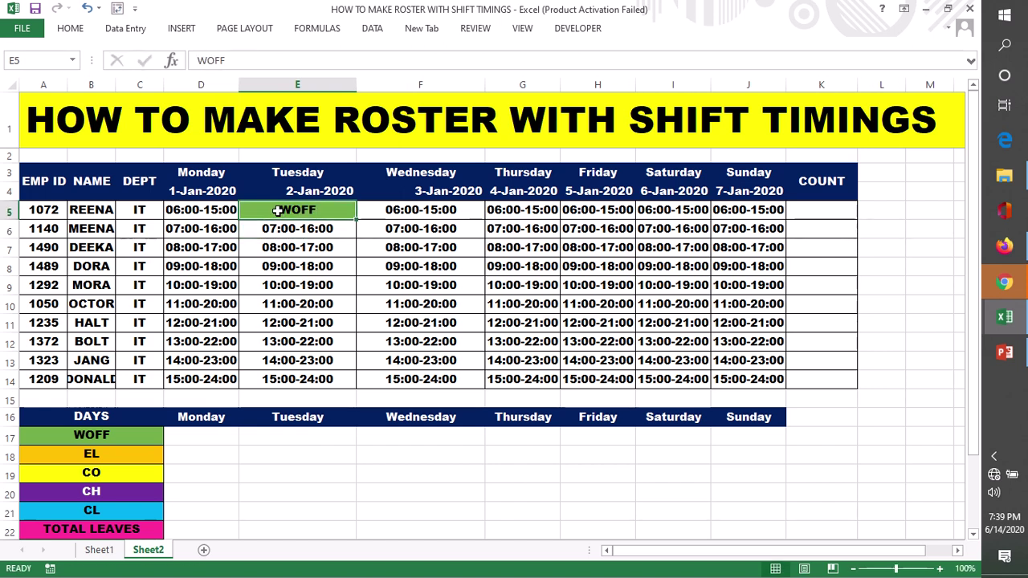
# Step: Copy the WOFF entry from E5 into F6, G7 and H8
pyautogui.hotkey('ctrl', 'c')
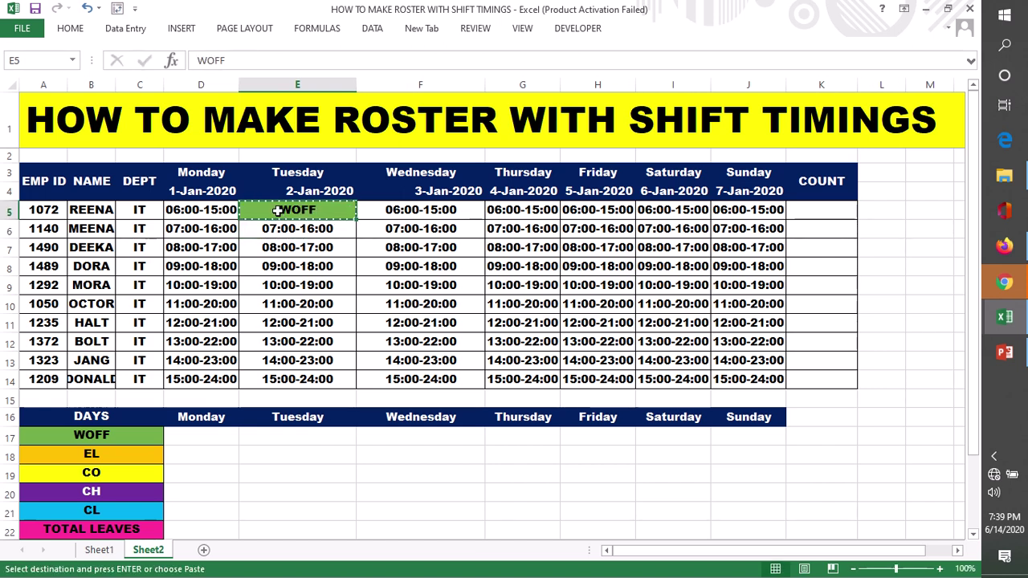
pyautogui.click(399, 229)
pyautogui.hotkey('ctrl', 'v')
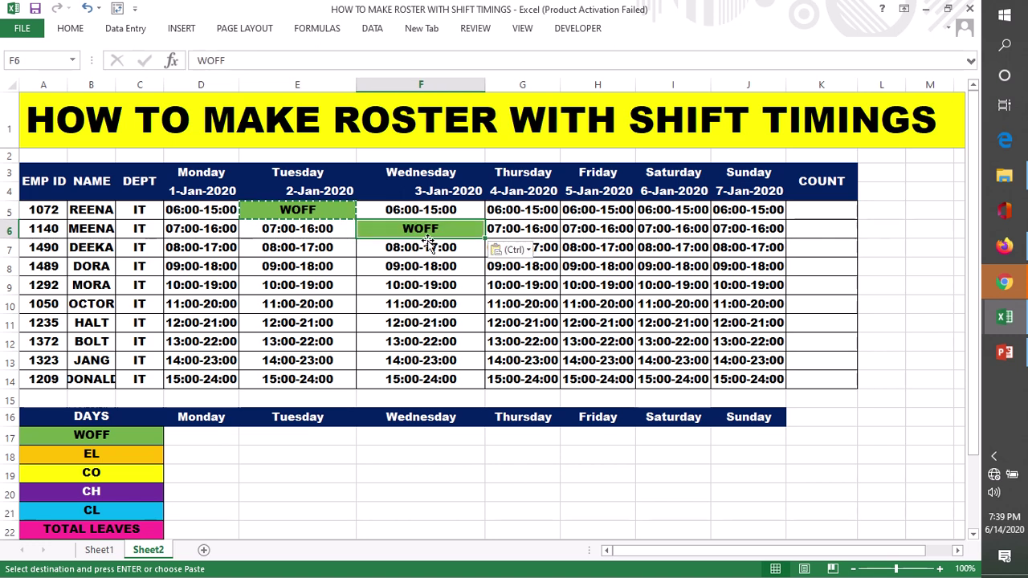
pyautogui.click(534, 249)
pyautogui.hotkey('ctrl', 'v')
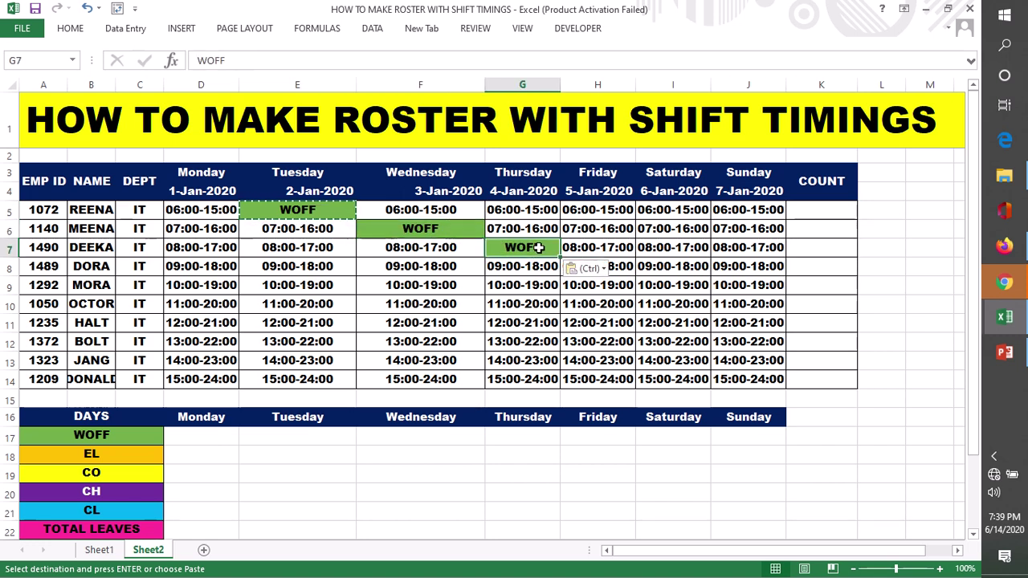
pyautogui.click(615, 266)
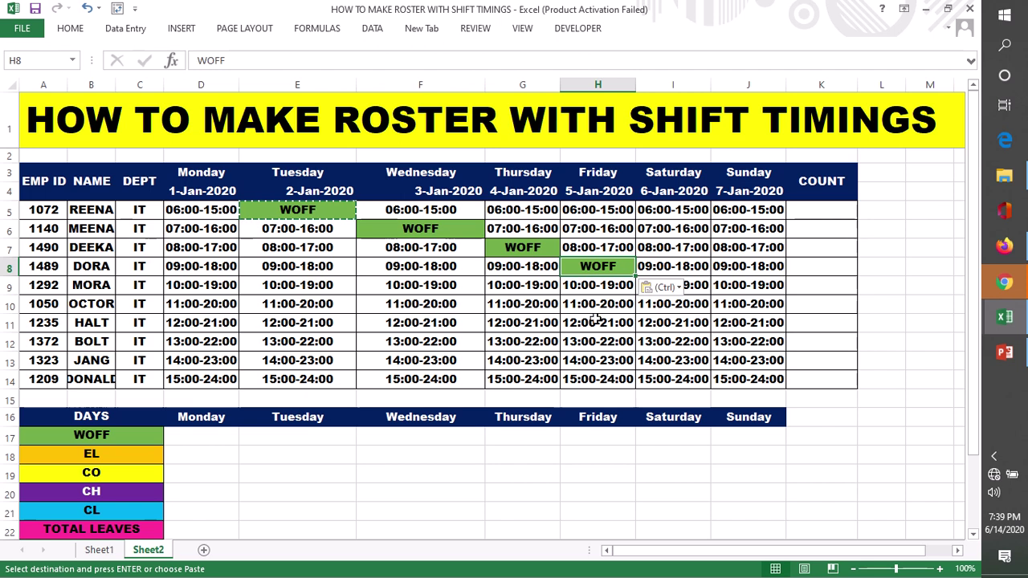
pyautogui.click(696, 285)
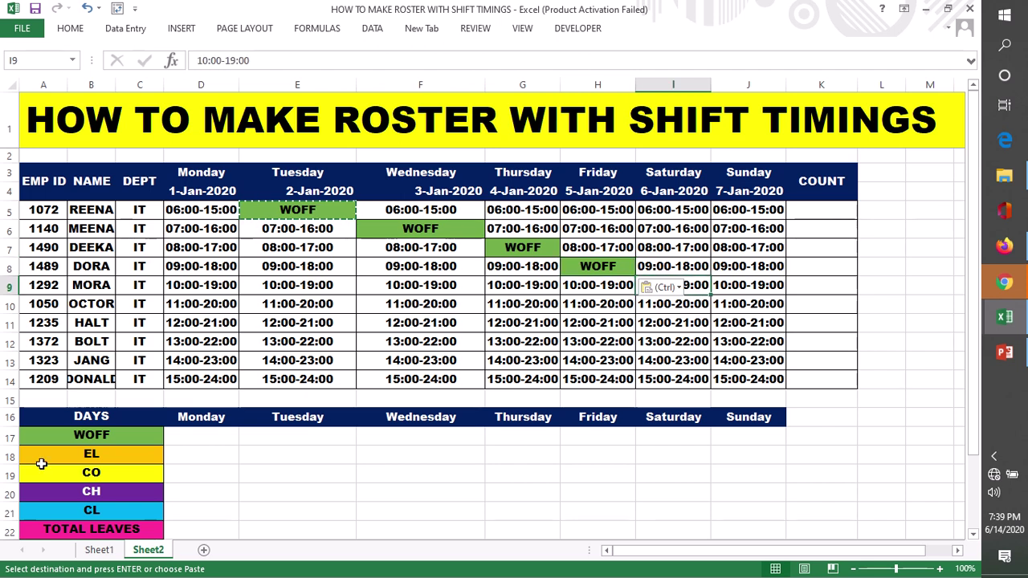
# Step: Replace the Thursday shift timing in G6 with CO
pyautogui.click(110, 474)
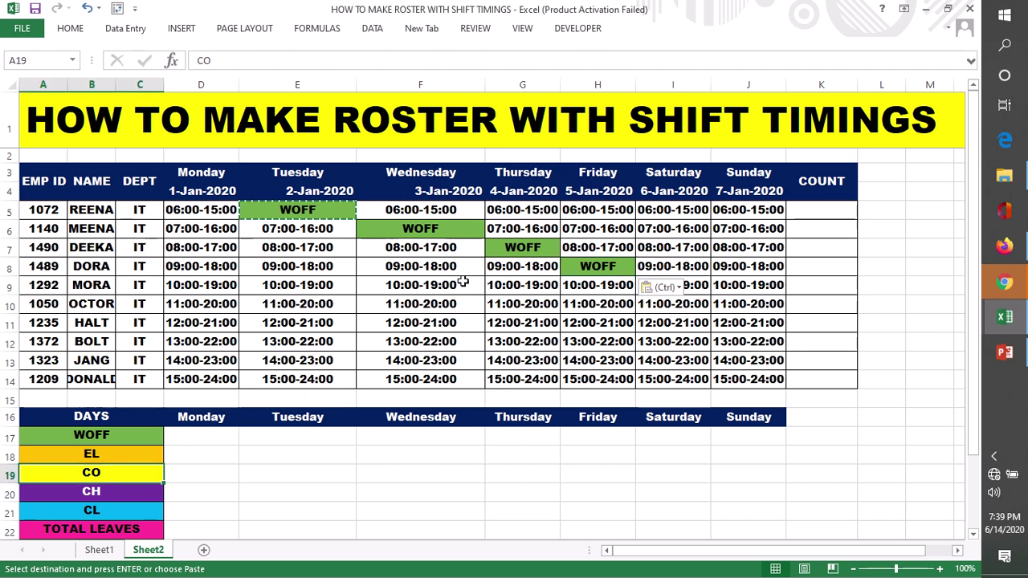
pyautogui.doubleClick(499, 229)
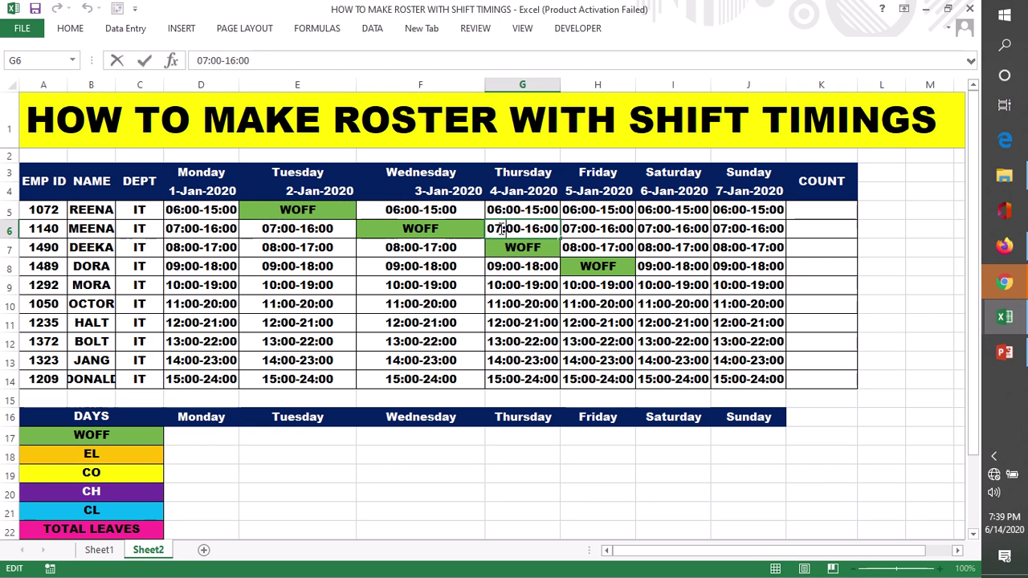
pyautogui.moveTo(489, 229); pyautogui.dragTo(557, 230)
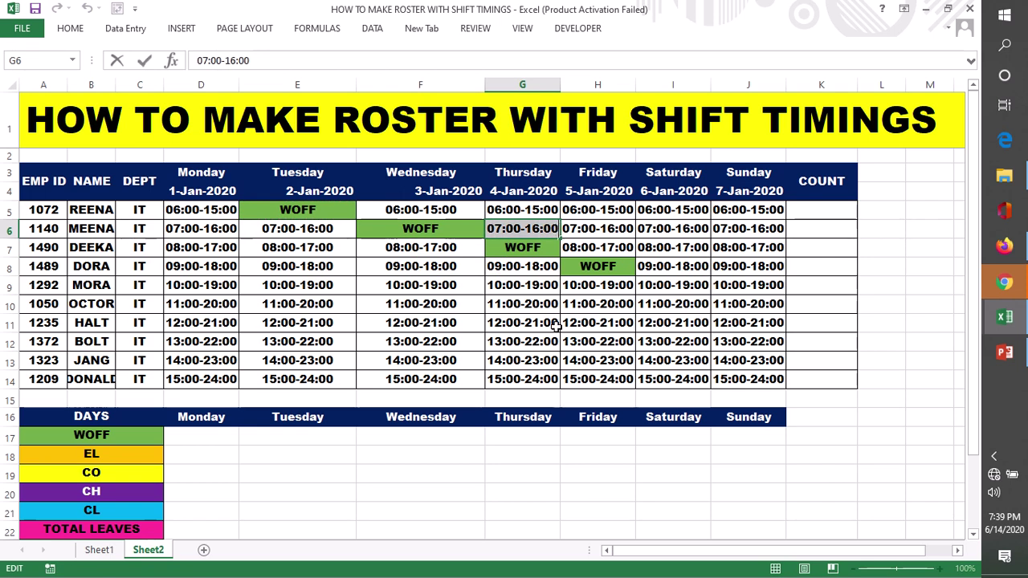
pyautogui.press('BackSpace')
pyautogui.write('CO')
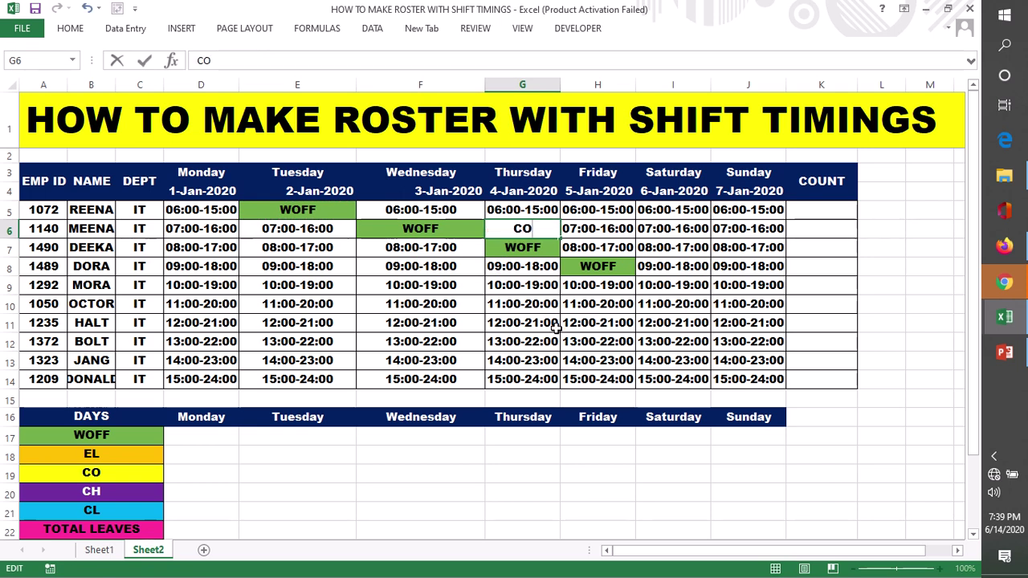
pyautogui.click(673, 340)
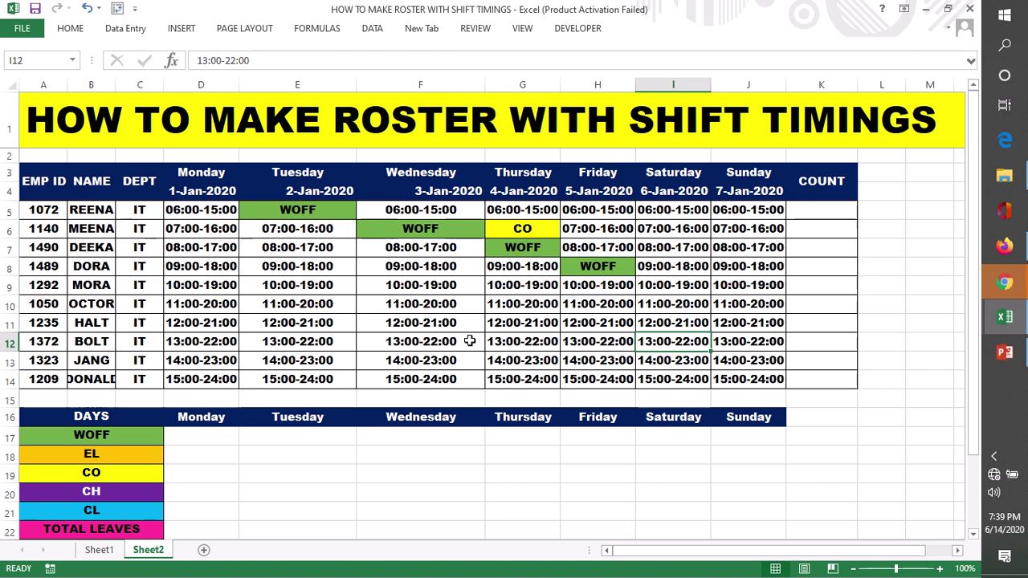
pyautogui.click(100, 455)
pyautogui.hotkey('ctrl', 'c')
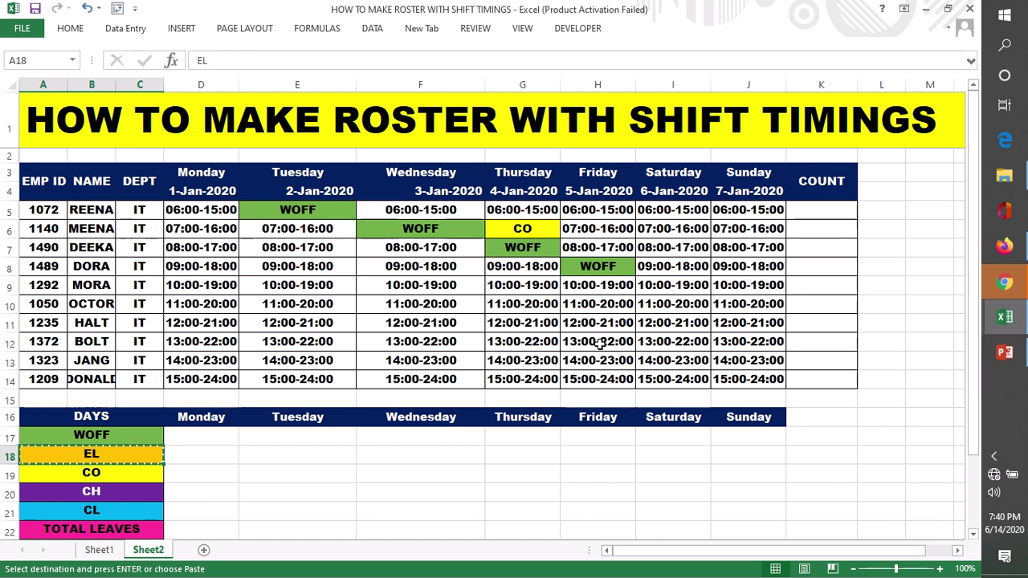
pyautogui.click(511, 305)
pyautogui.doubleClick(491, 305)
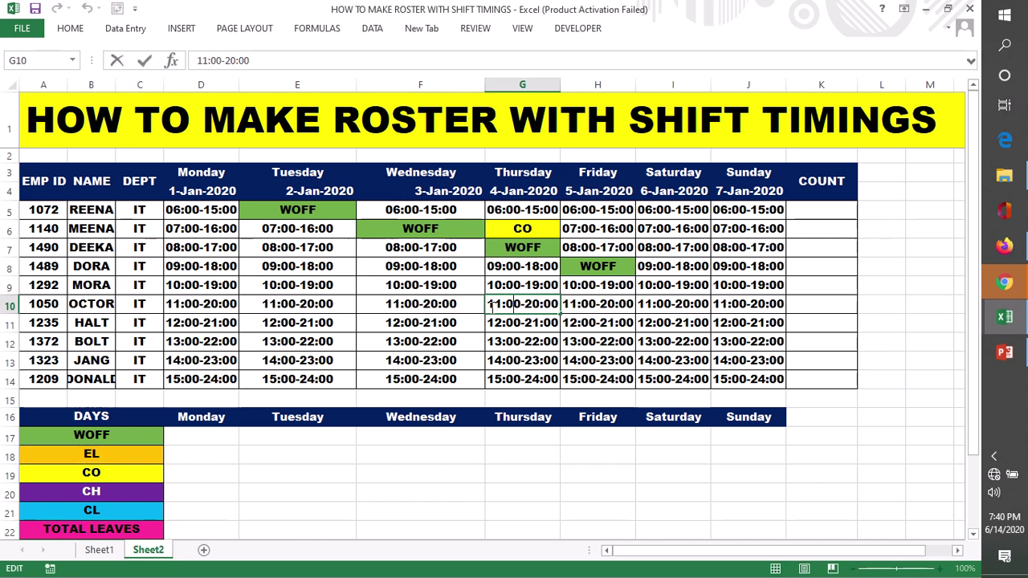
pyautogui.moveTo(517, 305); pyautogui.dragTo(564, 306)
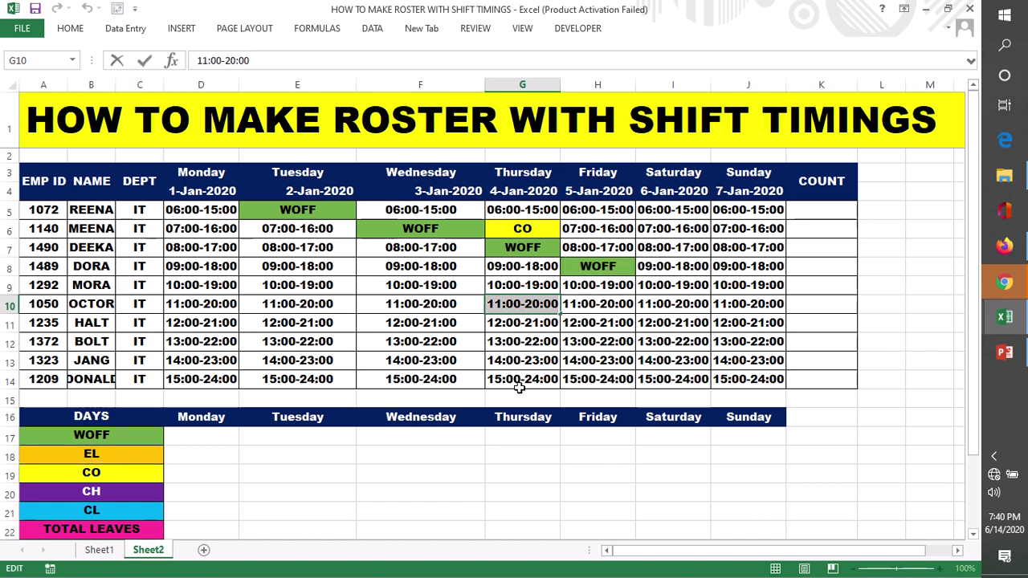
pyautogui.click(615, 340)
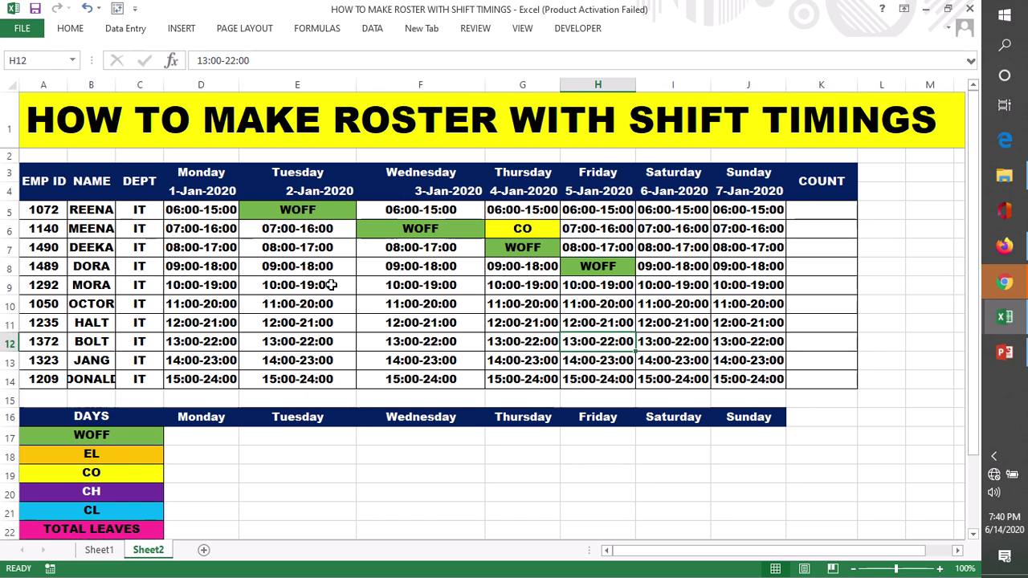
# Step: Replace the Friday shift timing in H14 with EL and fill it across to Sunday in J14
pyautogui.click(411, 379)
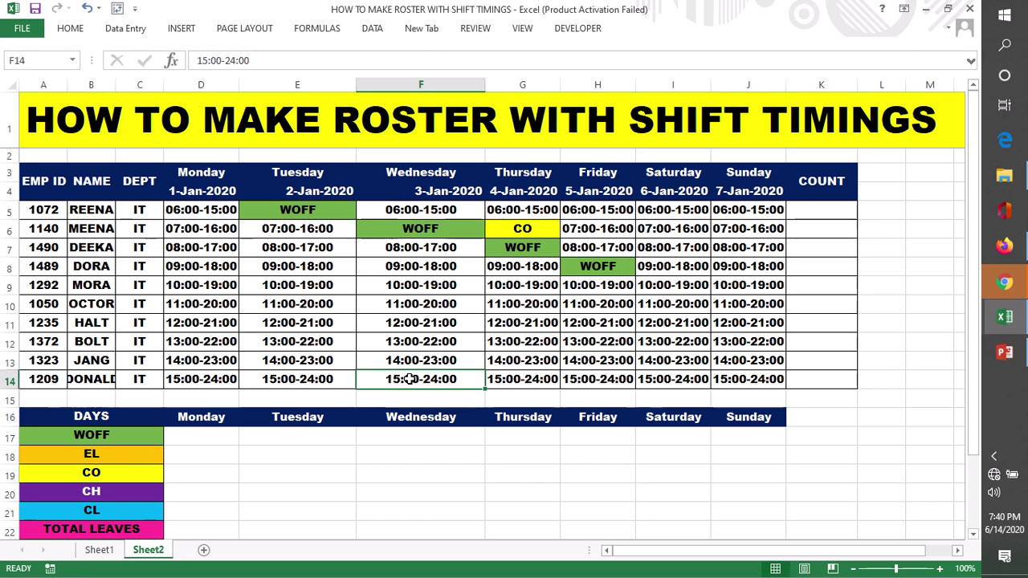
pyautogui.click(582, 379)
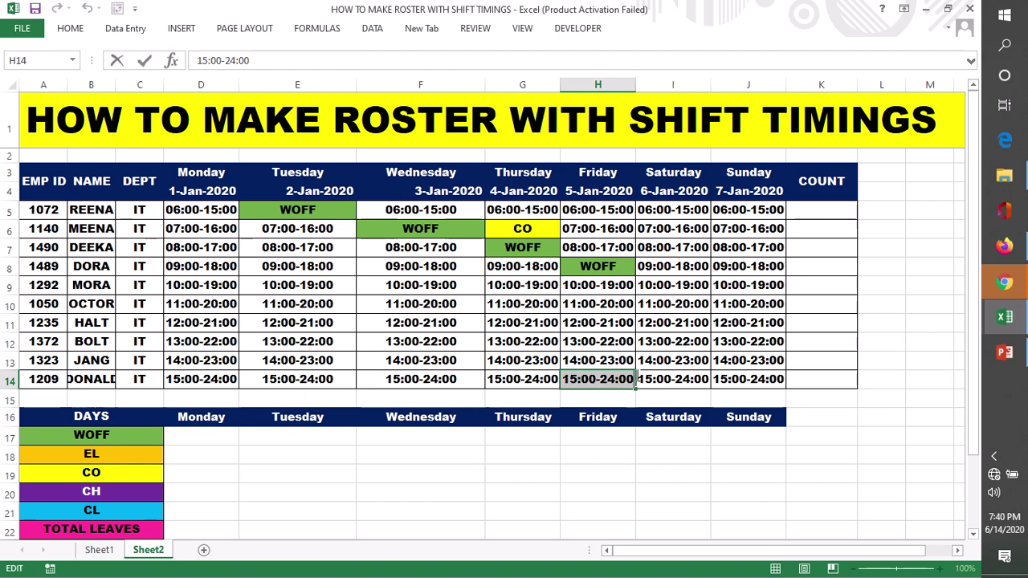
pyautogui.press('Delete')
pyautogui.write('EL')
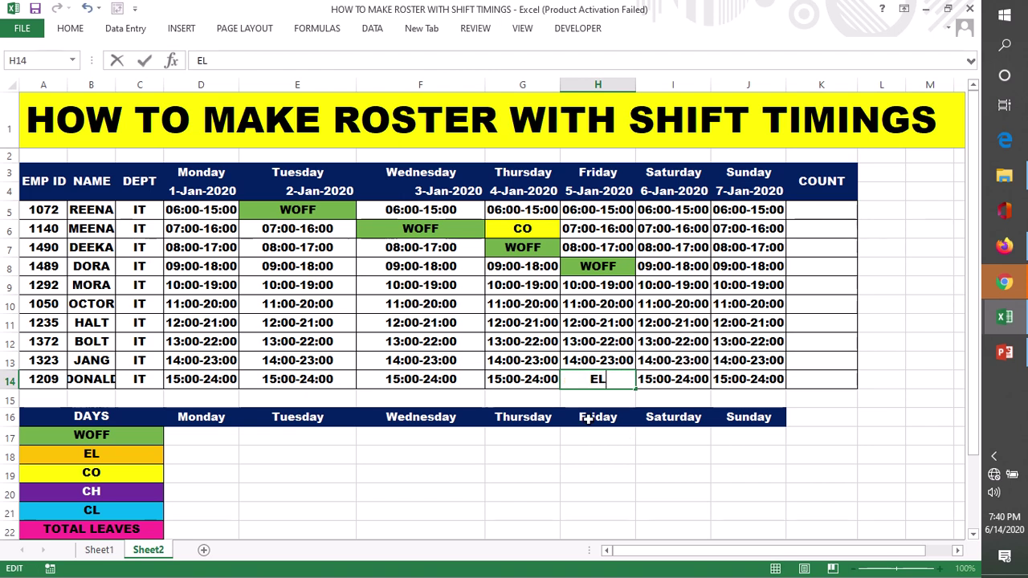
pyautogui.press('Return')
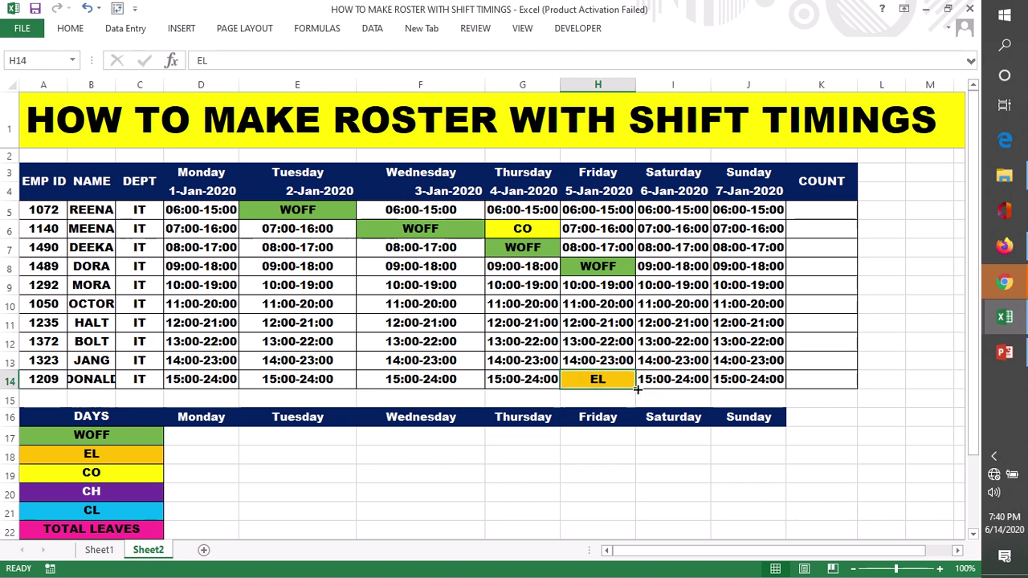
pyautogui.moveTo(634, 388); pyautogui.dragTo(779, 384)
pyautogui.moveTo(703, 436); pyautogui.dragTo(706, 438)
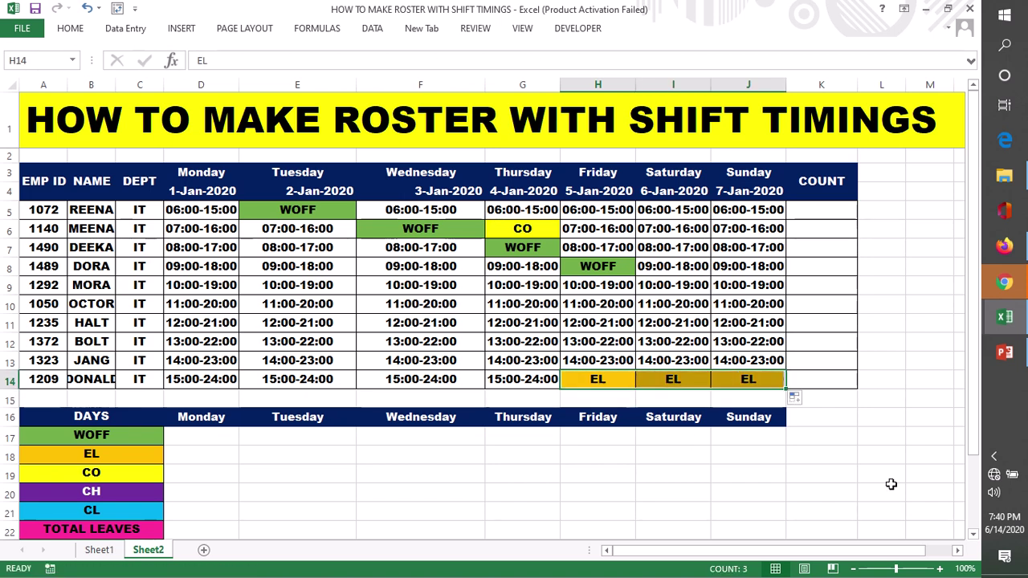
pyautogui.click(883, 475)
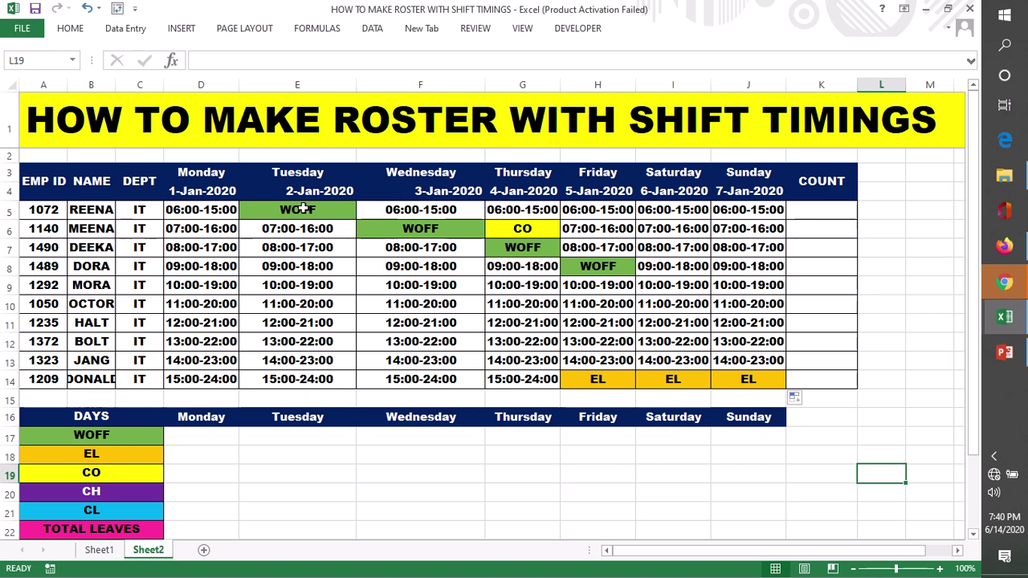
# Step: Start a Text That Contains conditional formatting rule for CH on the Tuesday-to-Sunday roster cells E5:J14
pyautogui.moveTo(302, 205); pyautogui.dragTo(769, 377)
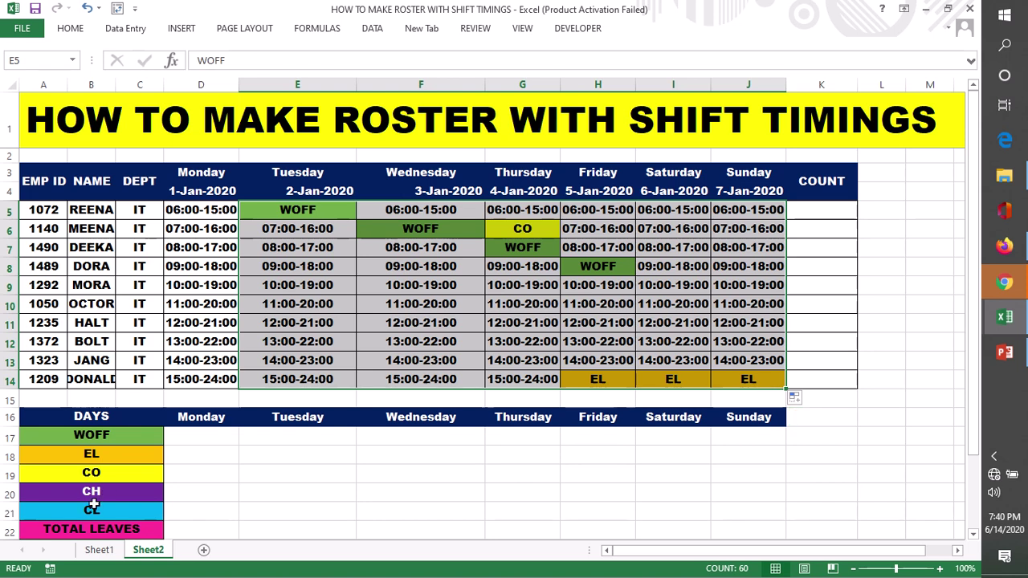
pyautogui.click(74, 28)
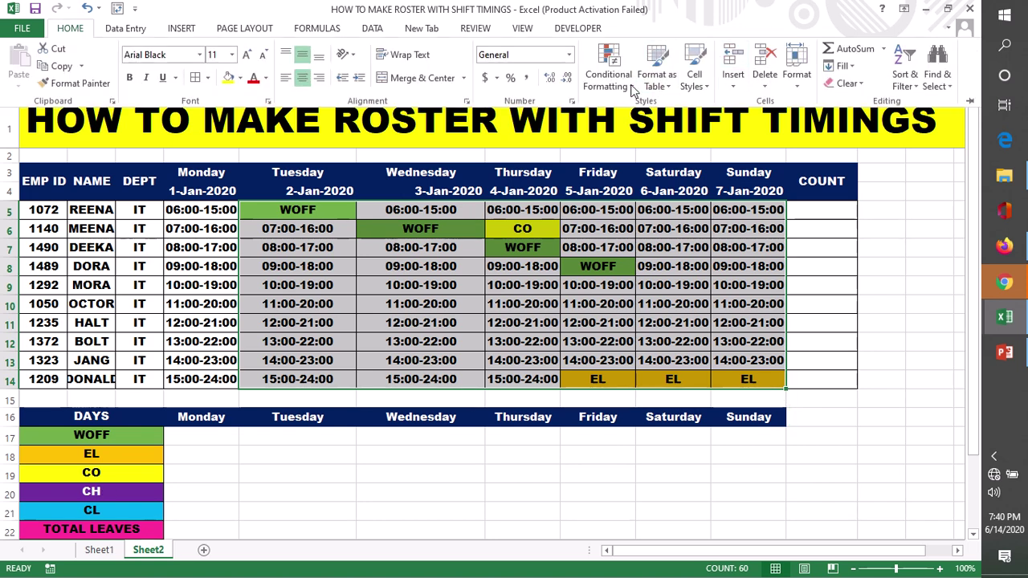
pyautogui.click(632, 88)
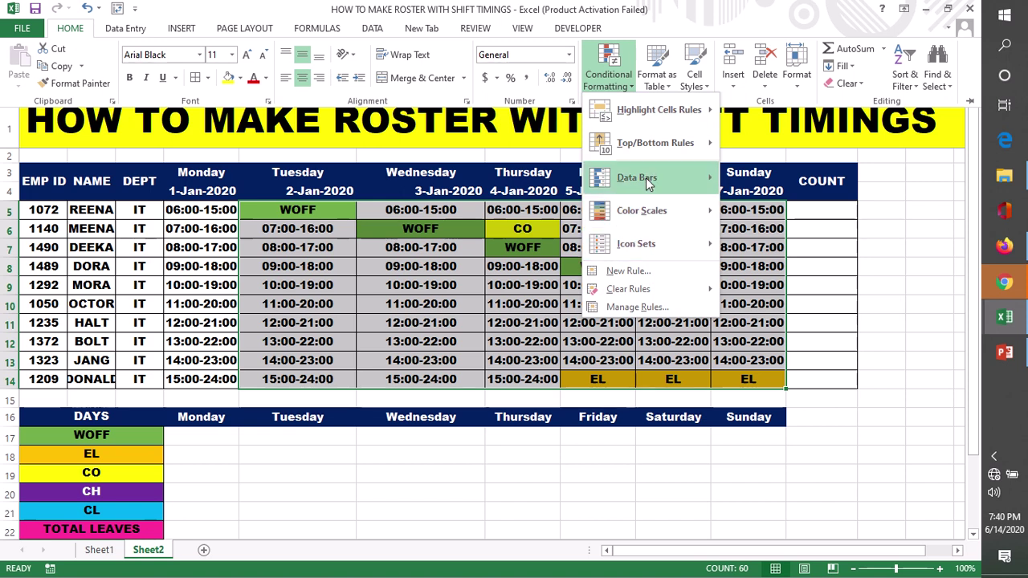
pyautogui.moveTo(649, 123)
pyautogui.click(795, 241)
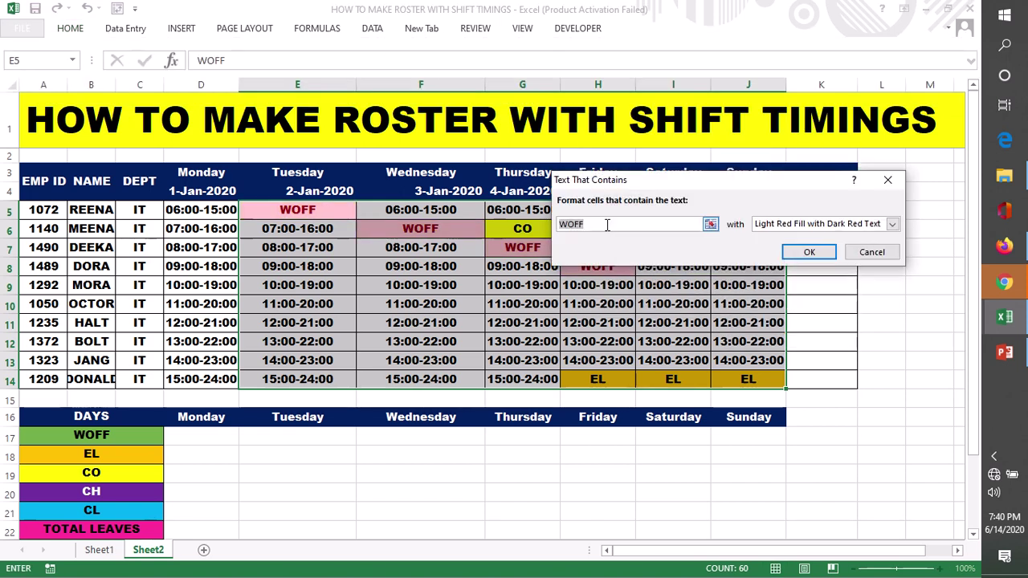
pyautogui.write('CH')
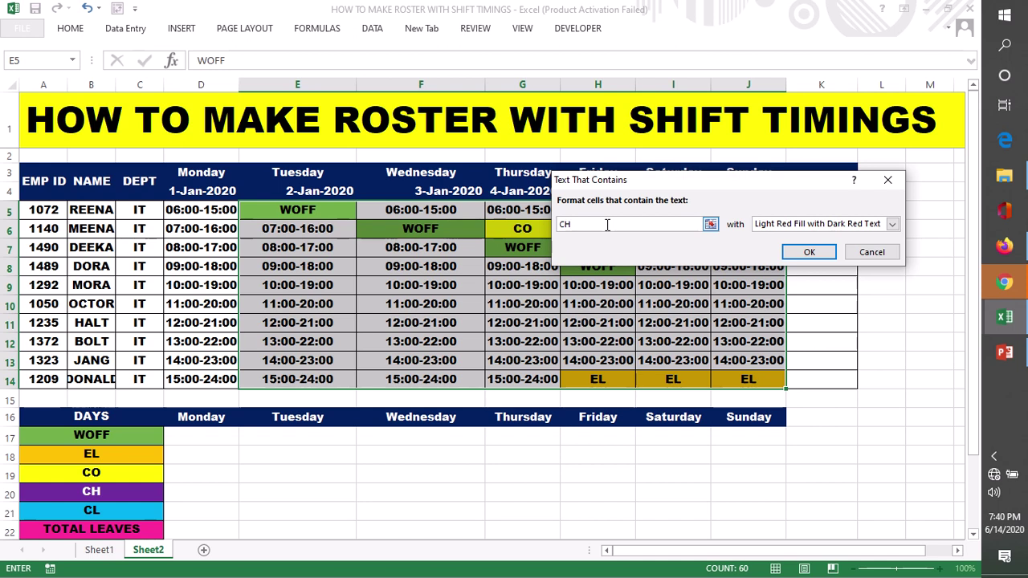
# Step: Give the CH rule a custom format with purple fill and white font colour, and apply it
pyautogui.click(892, 224)
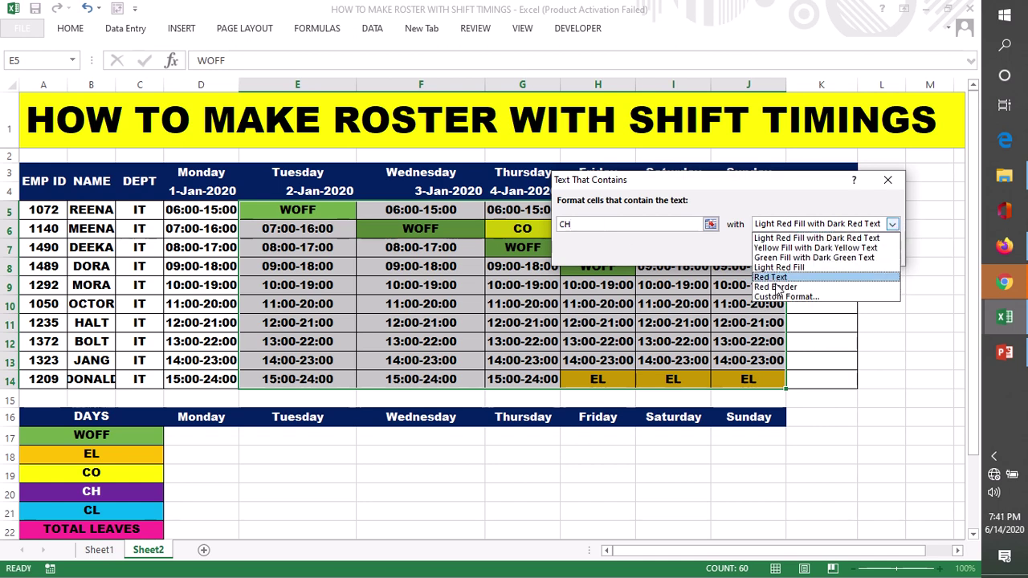
pyautogui.click(795, 302)
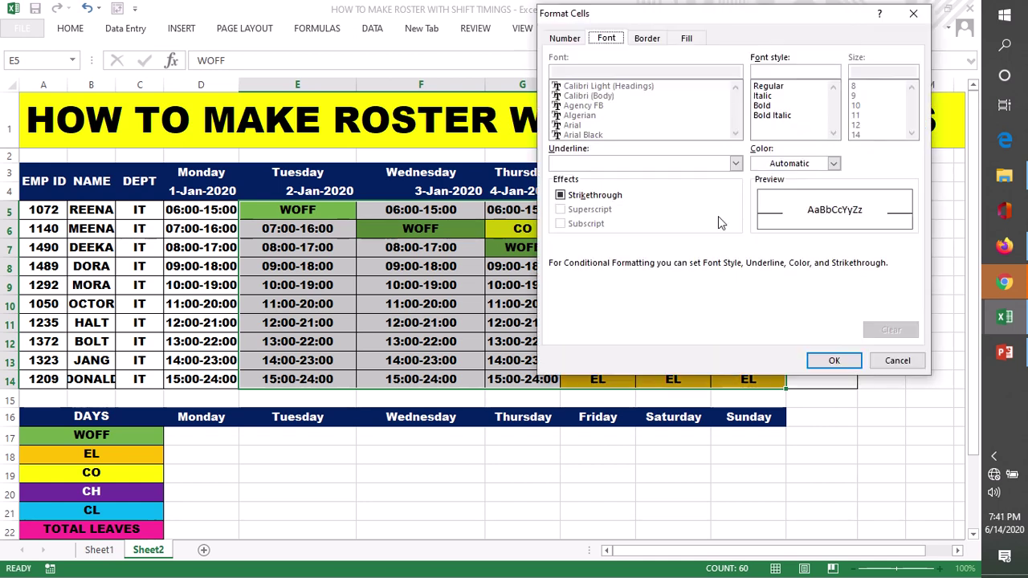
pyautogui.click(686, 37)
pyautogui.click(684, 185)
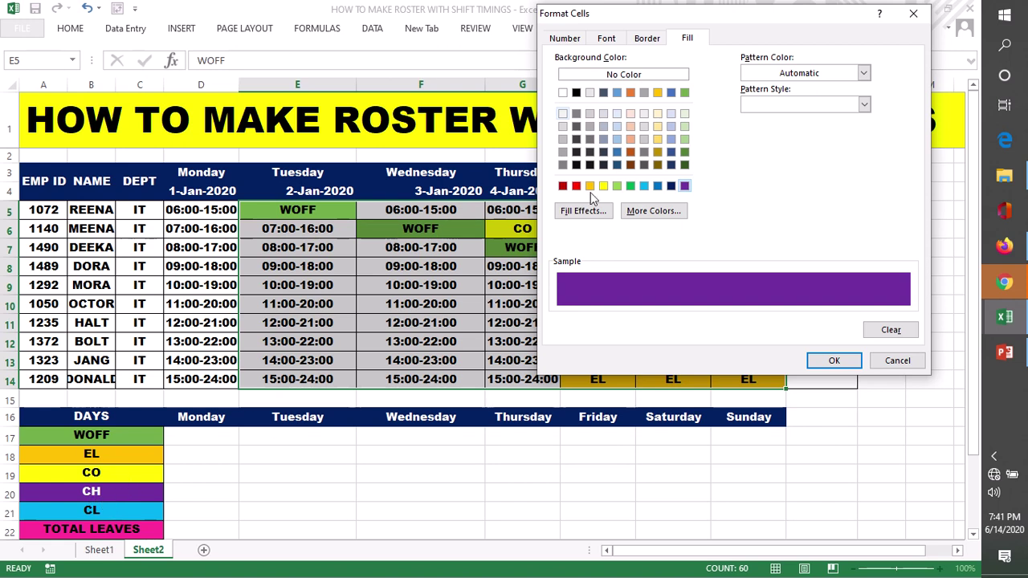
pyautogui.click(606, 40)
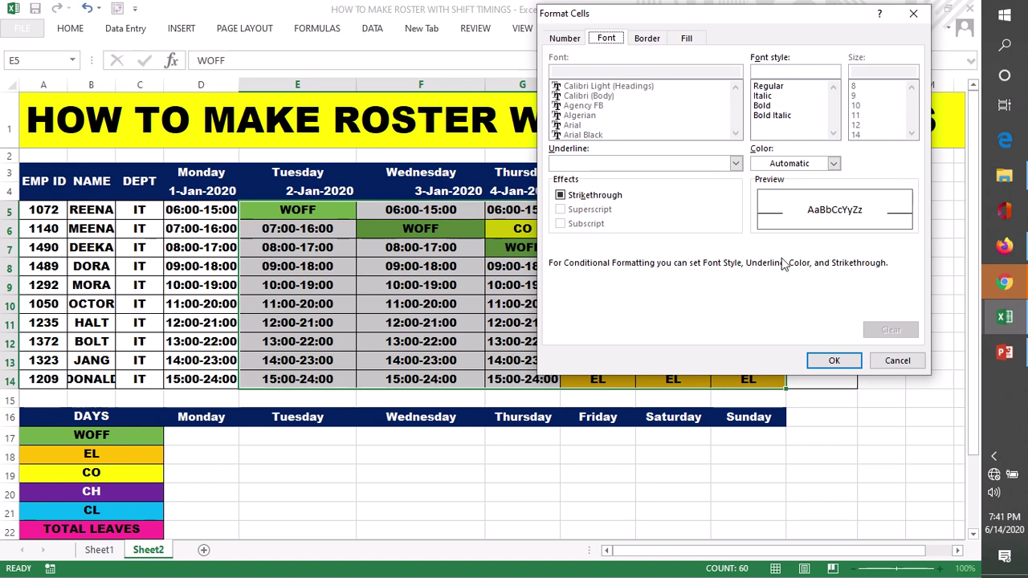
pyautogui.click(835, 164)
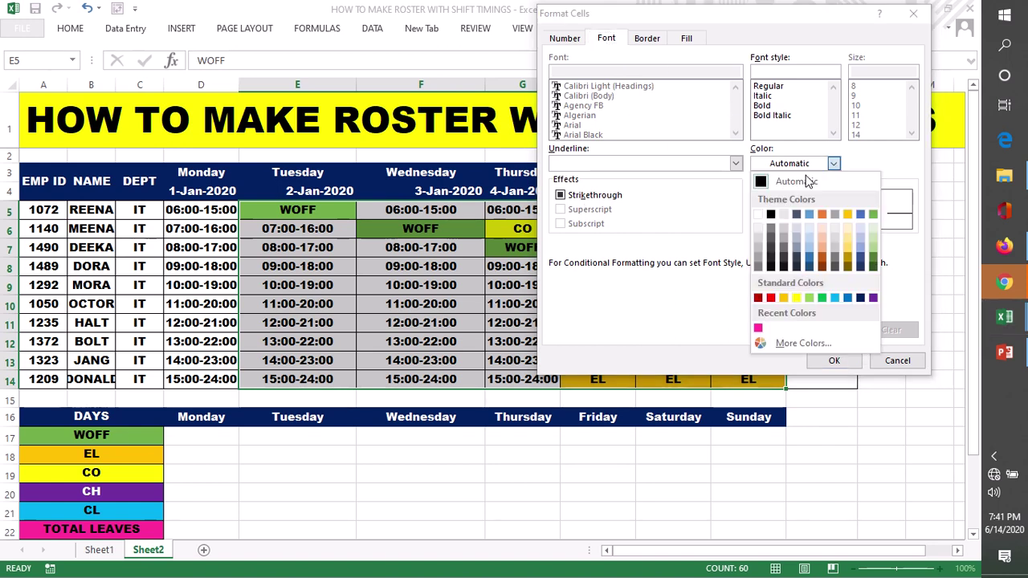
pyautogui.click(758, 215)
pyautogui.click(834, 360)
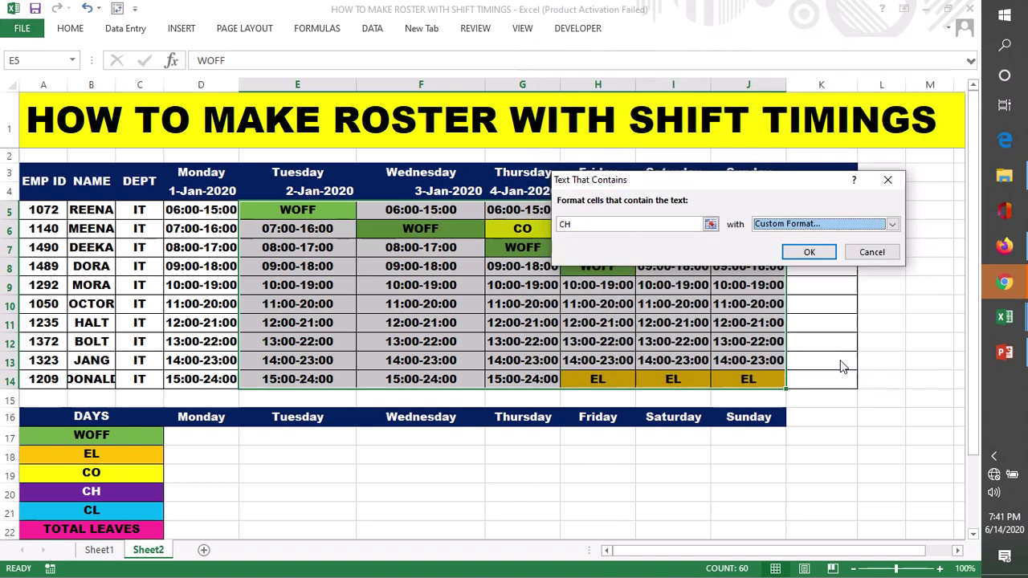
pyautogui.click(823, 256)
pyautogui.click(698, 323)
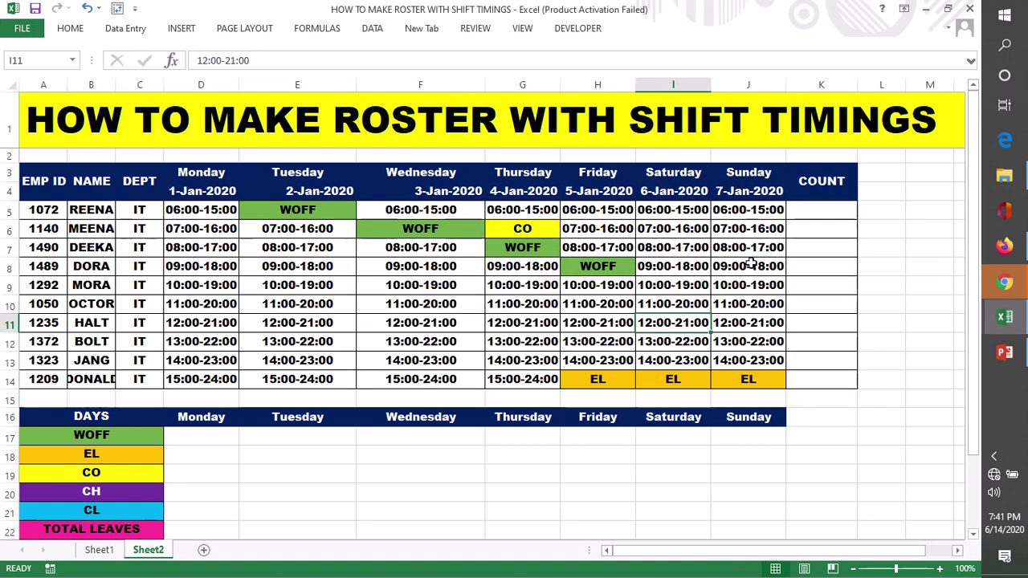
pyautogui.click(745, 283)
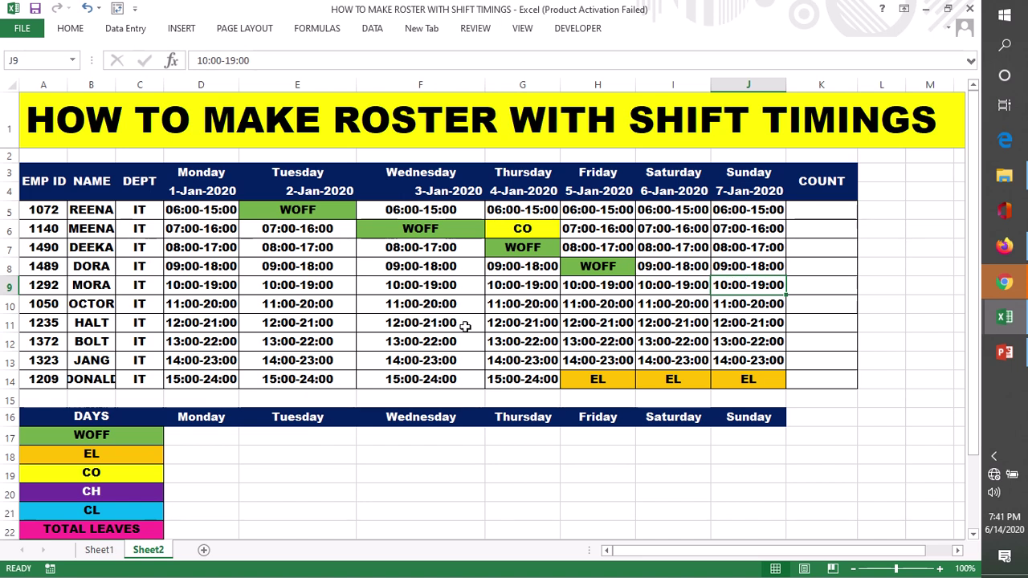
# Step: Replace the Wednesday shift timing in F14 with CH
pyautogui.click(394, 381)
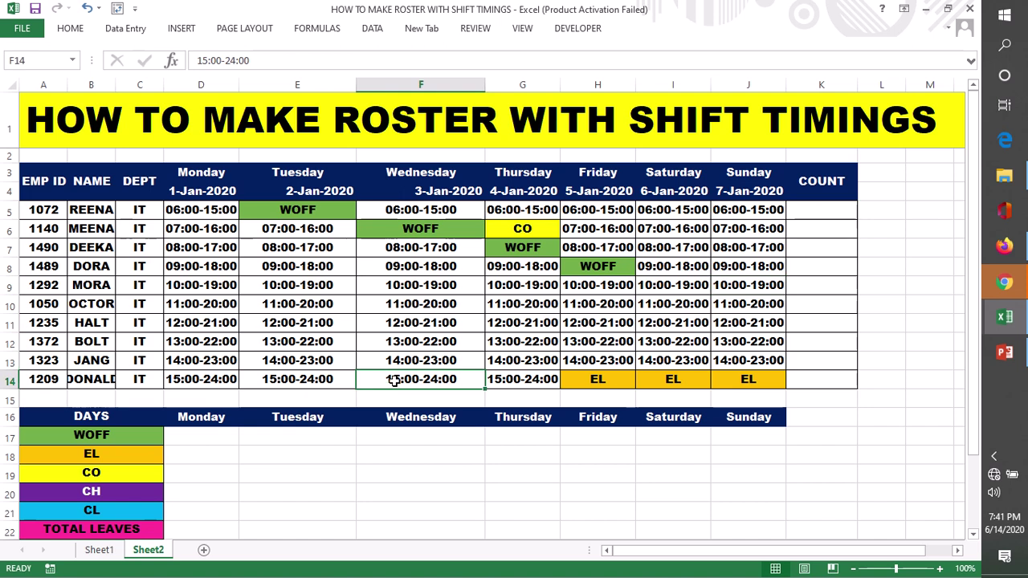
pyautogui.doubleClick(393, 380)
pyautogui.moveTo(384, 381); pyautogui.dragTo(467, 379)
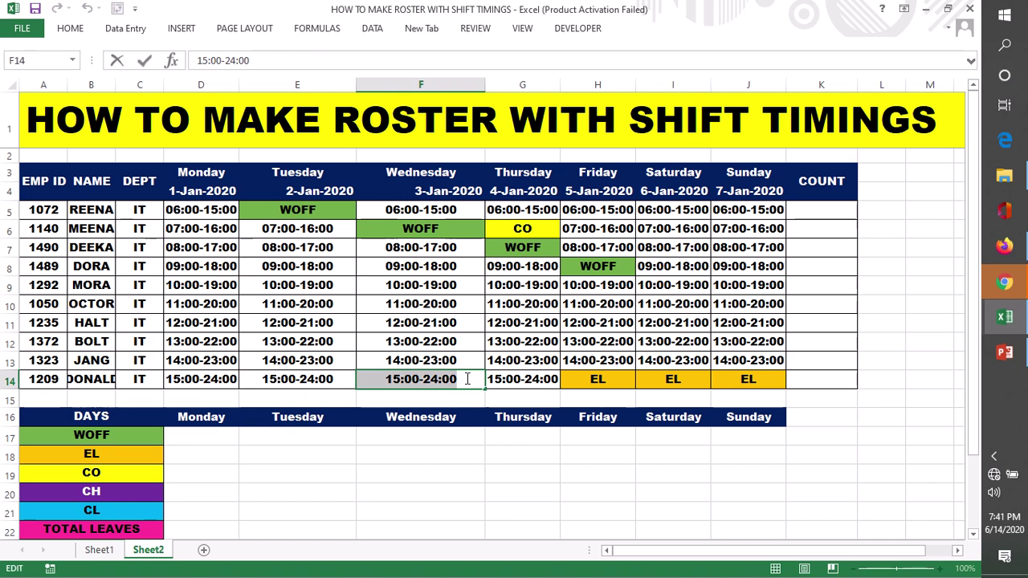
pyautogui.press('Delete')
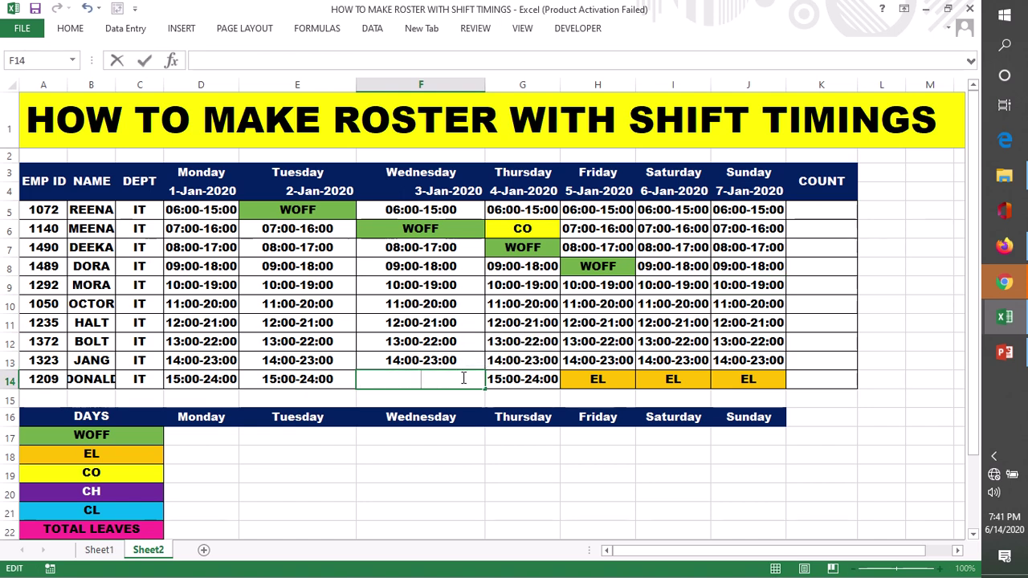
pyautogui.write('CH')
pyautogui.click(515, 324)
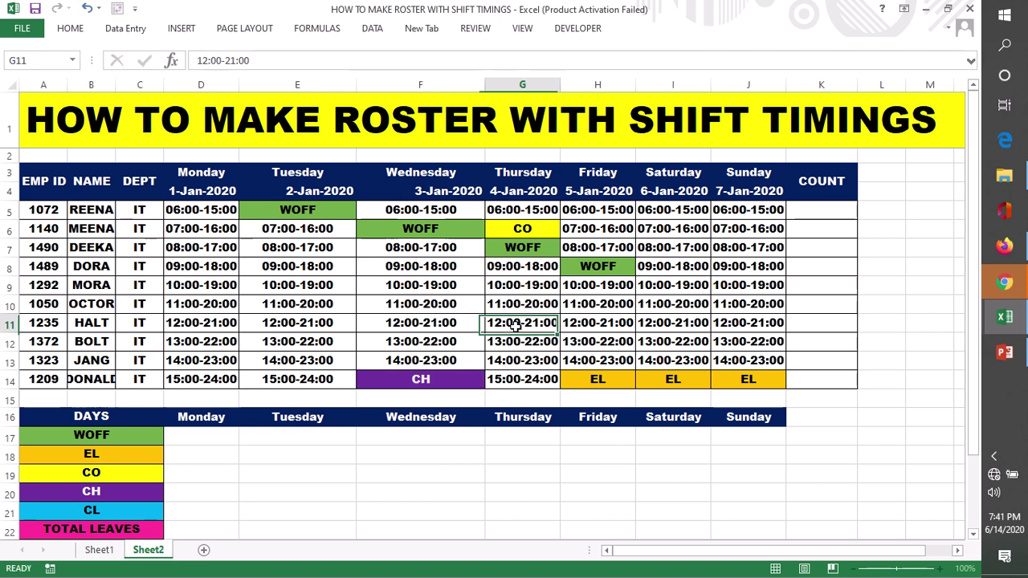
# Step: Copy the WOFF entry from H8 into I9 and J10
pyautogui.click(601, 269)
pyautogui.hotkey('ctrl', 'c')
pyautogui.click(670, 286)
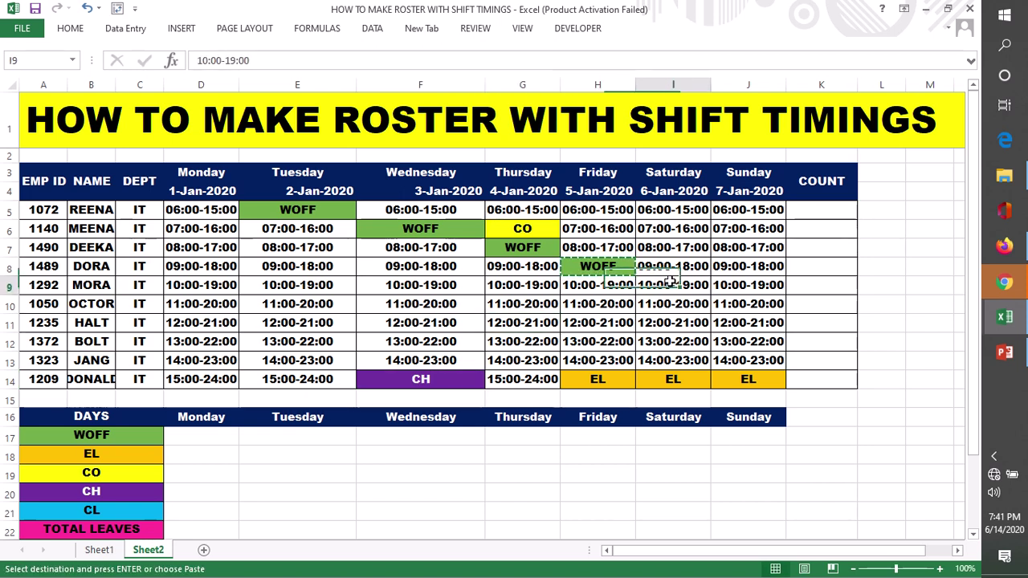
pyautogui.hotkey('ctrl', 'v')
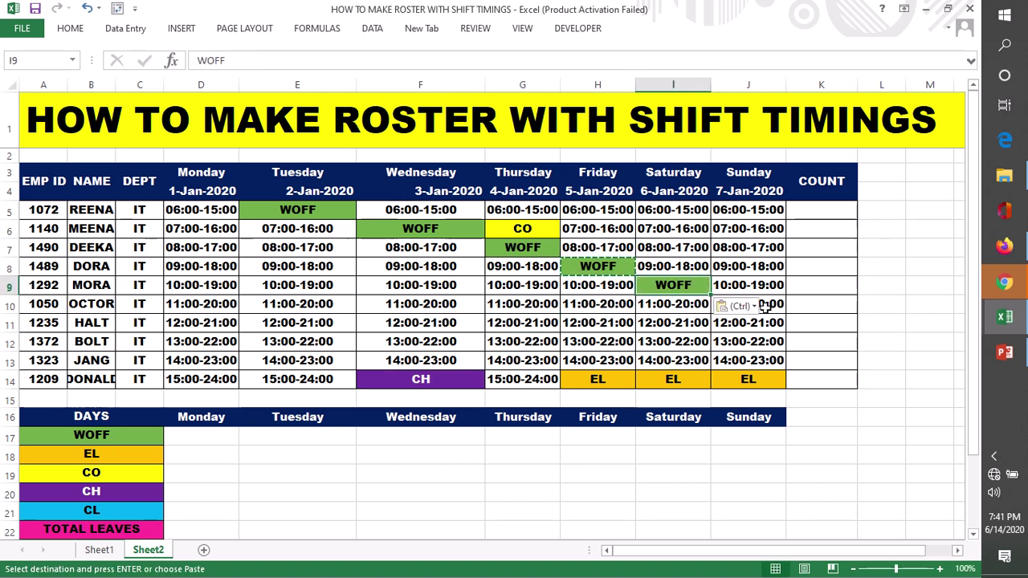
pyautogui.click(762, 305)
pyautogui.hotkey('ctrl', 'v')
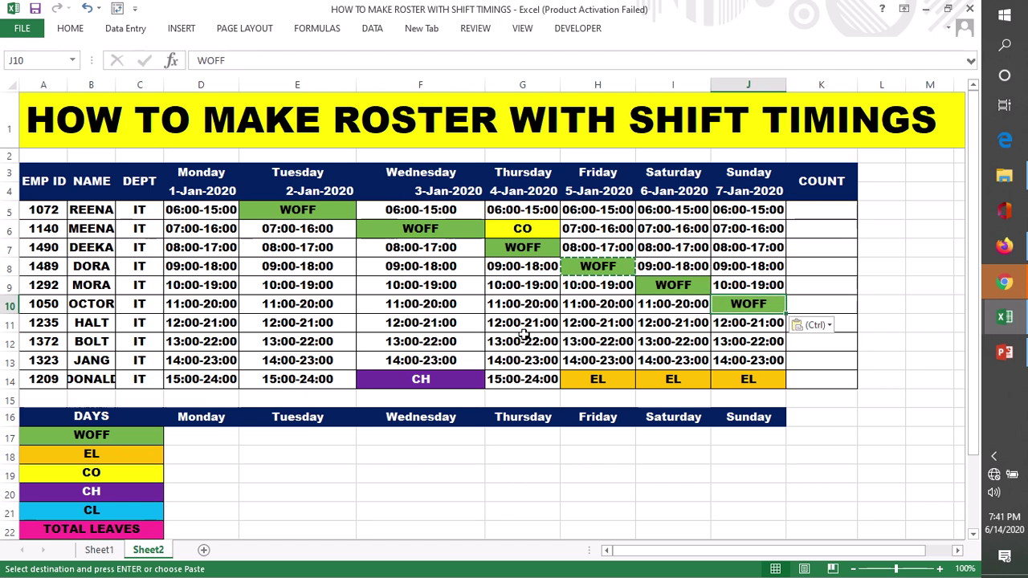
pyautogui.press('Escape')
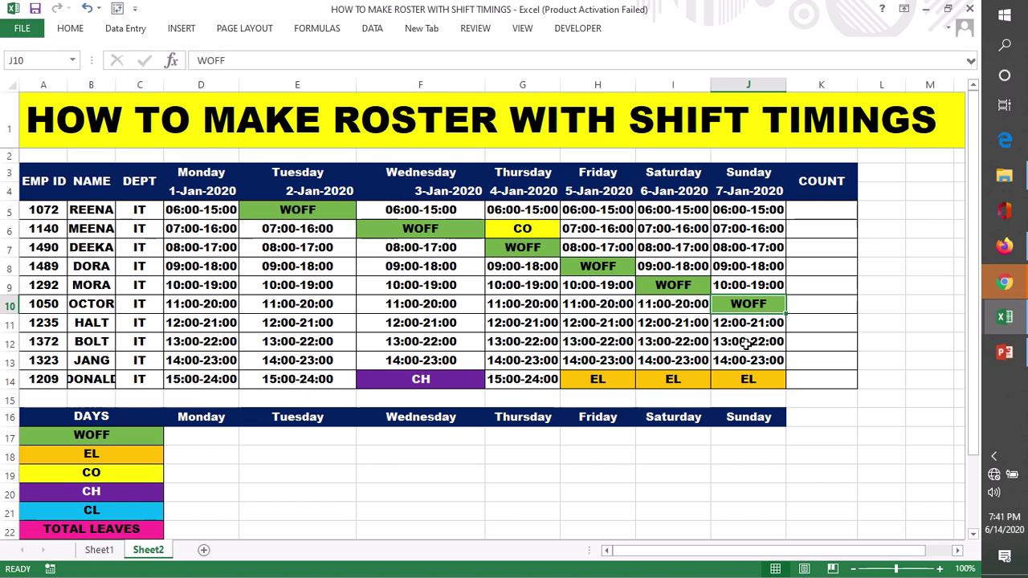
# Step: Replace the Thursday shift timing in G14 with WOFF
pyautogui.click(520, 379)
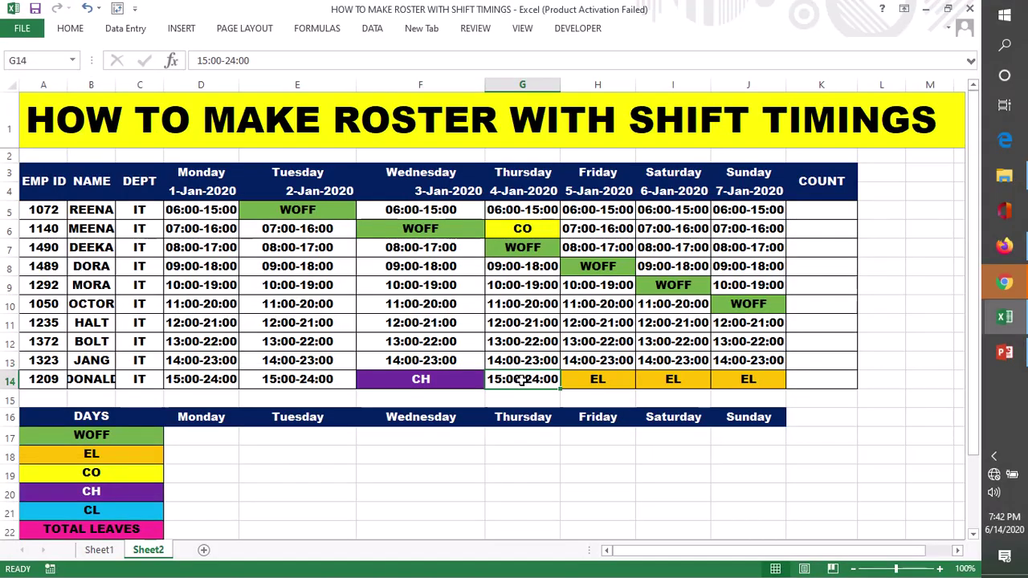
pyautogui.doubleClick(522, 380)
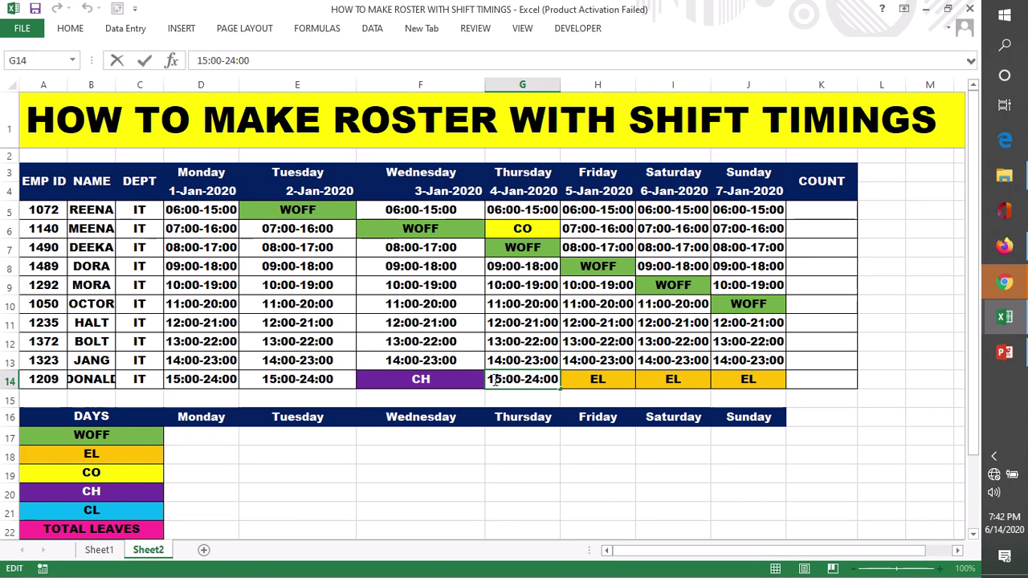
pyautogui.moveTo(488, 379); pyautogui.dragTo(587, 393)
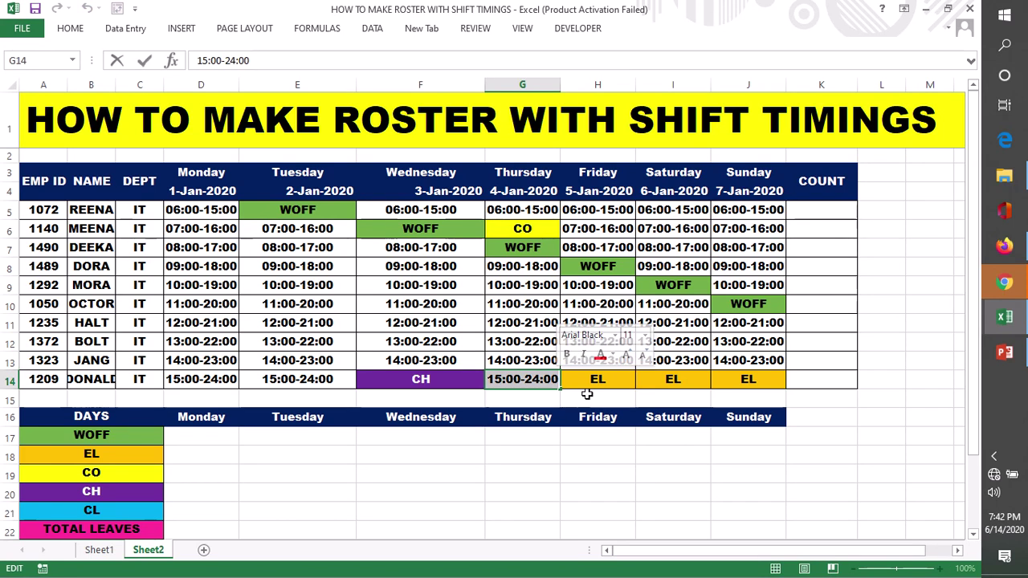
pyautogui.write('WOFF')
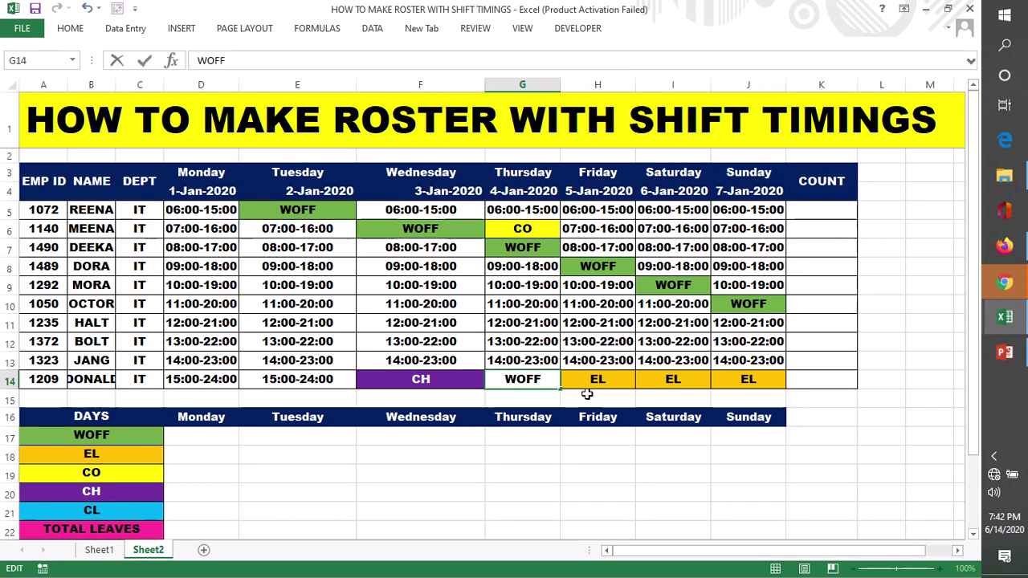
pyautogui.click(609, 339)
# Step: Copy the WOFF entry from G14 into the Monday cell D11
pyautogui.click(531, 381)
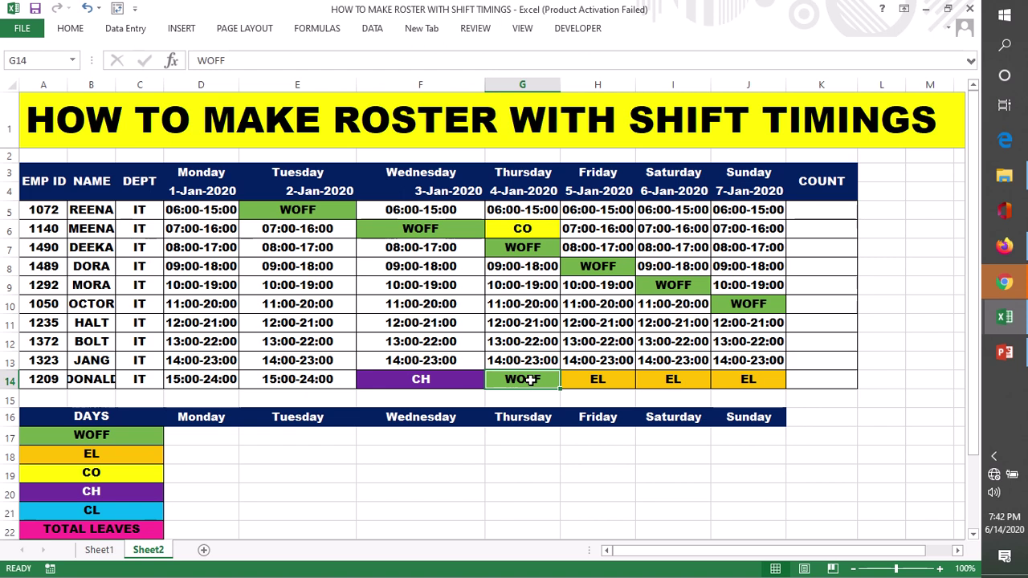
pyautogui.hotkey('ctrl', 'c')
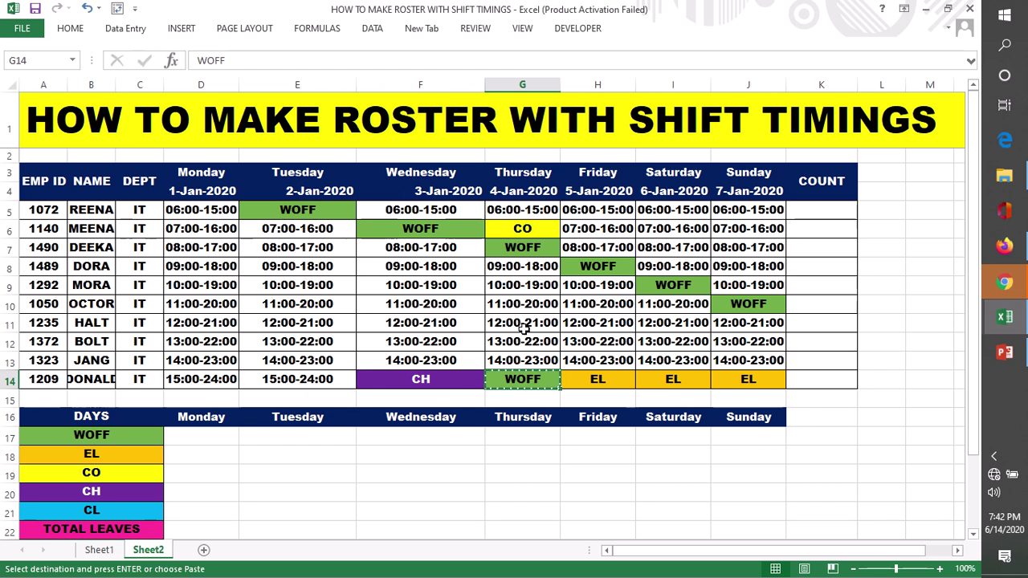
pyautogui.click(10, 322)
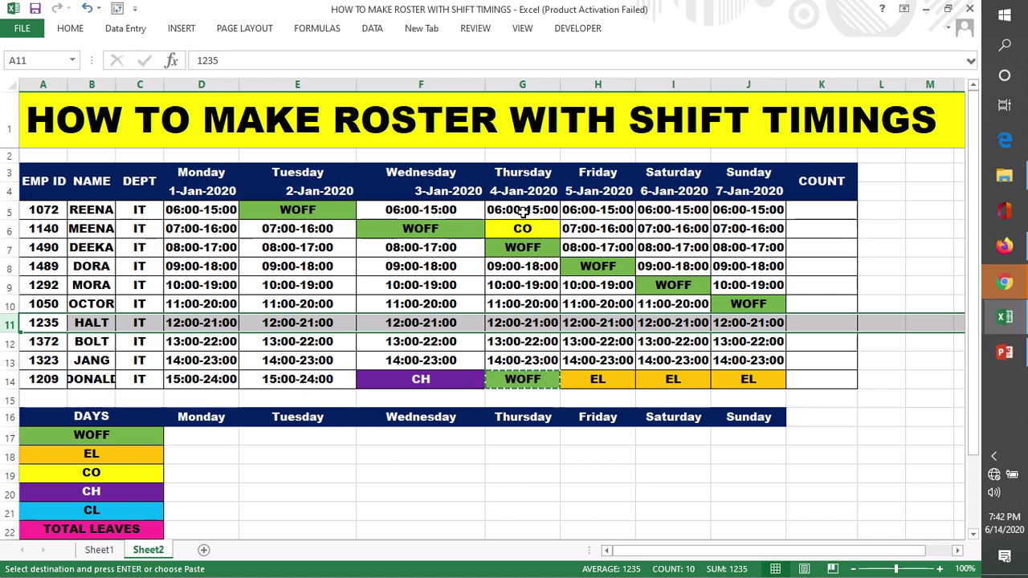
pyautogui.click(183, 324)
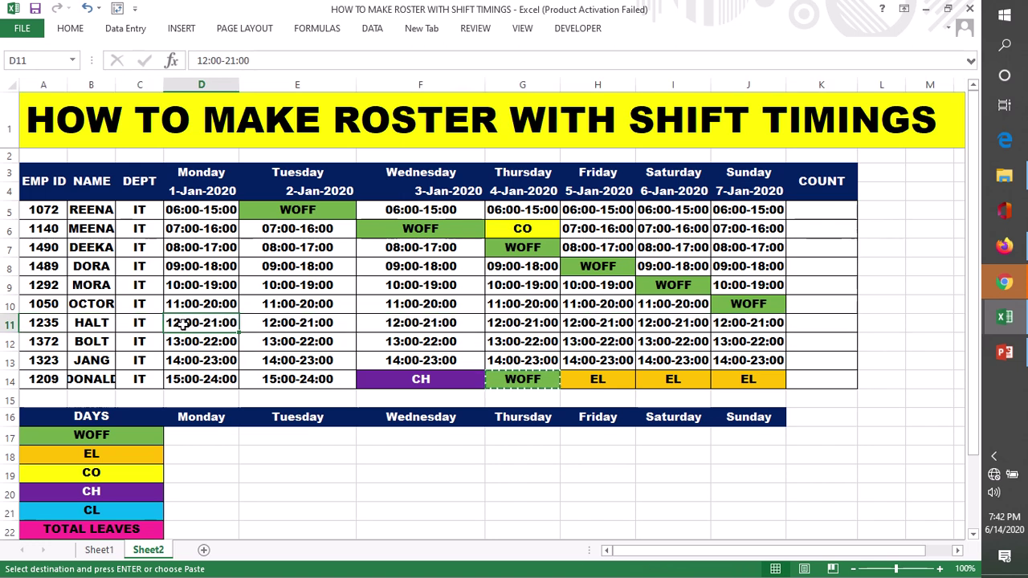
pyautogui.press('Return')
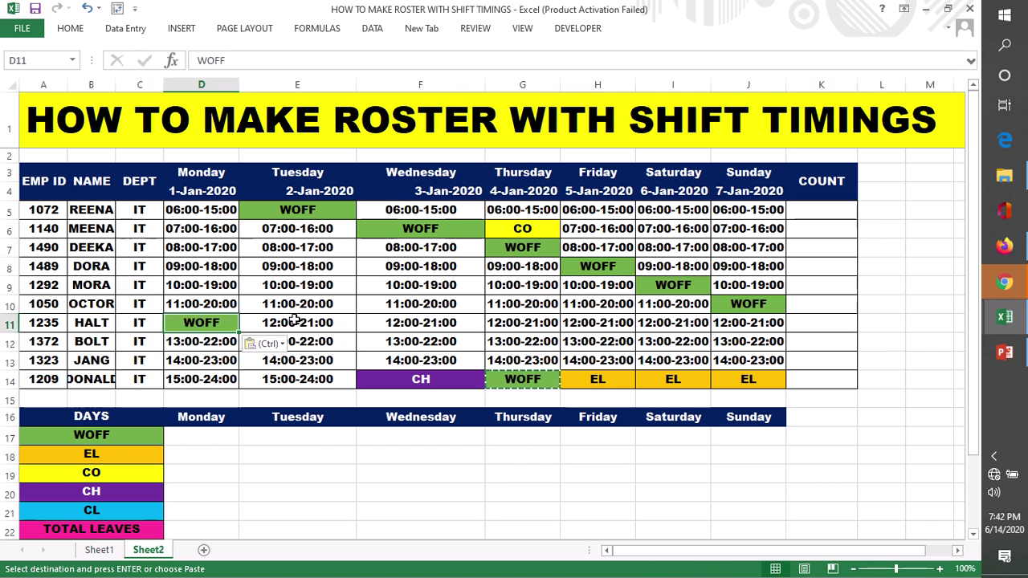
pyautogui.click(207, 343)
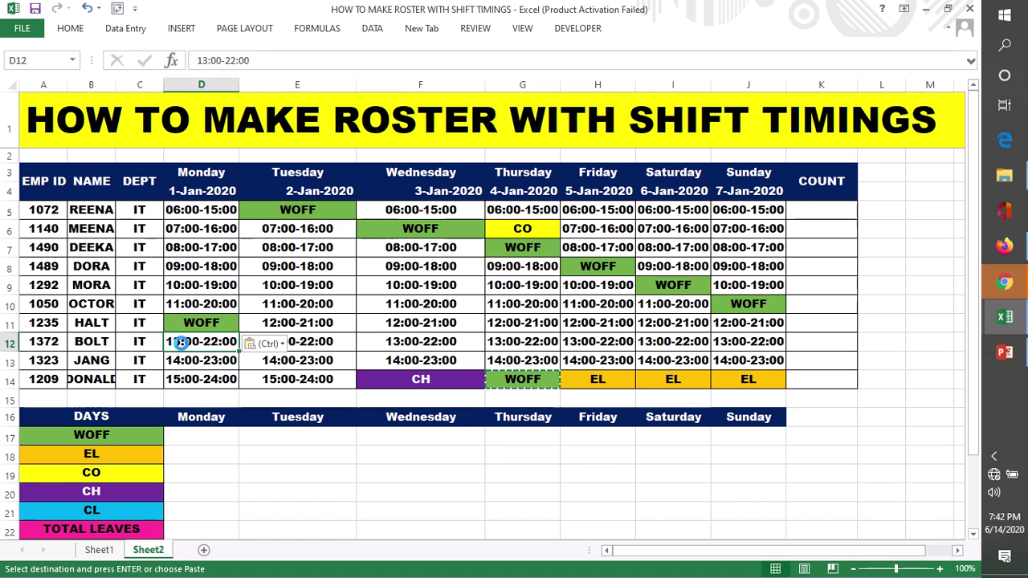
pyautogui.press('Escape')
# Step: Copy the WOFF entry from D11 into the Tuesday cell E13
pyautogui.click(6, 342)
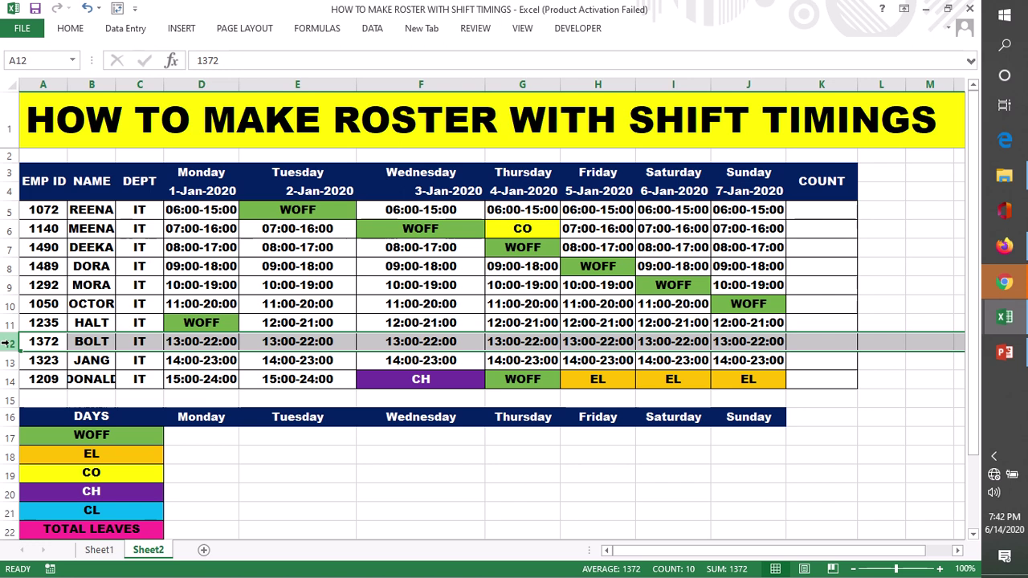
pyautogui.click(202, 322)
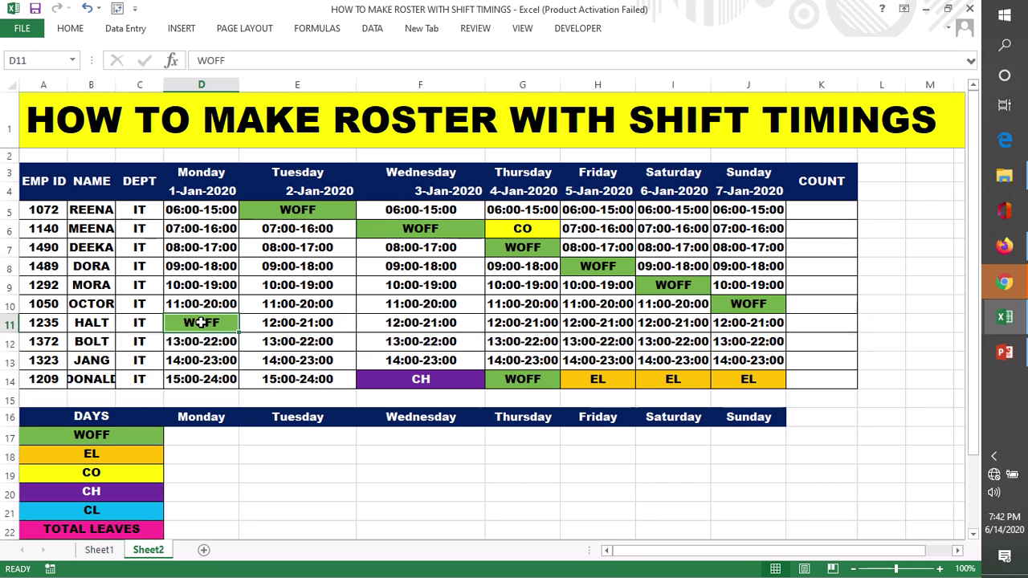
pyautogui.hotkey('ctrl', 'c')
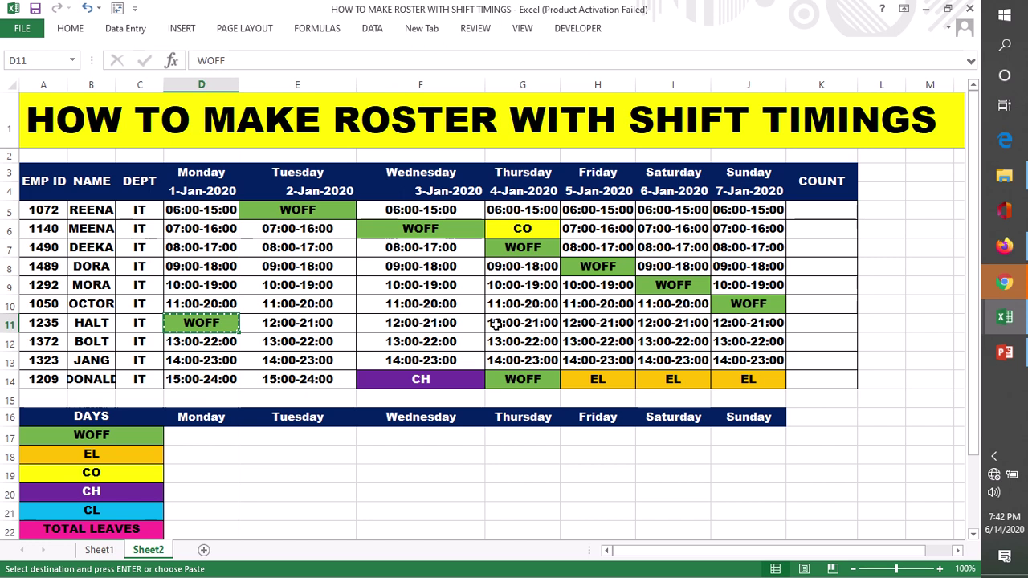
pyautogui.press('Down')
pyautogui.press('Down')
pyautogui.press('Down')
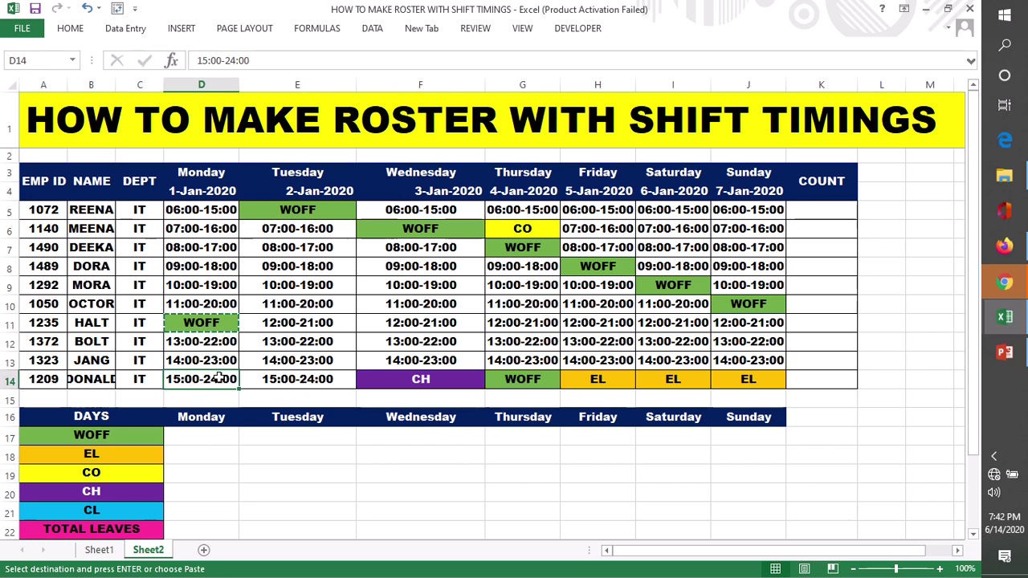
pyautogui.click(296, 362)
pyautogui.hotkey('ctrl', 'v')
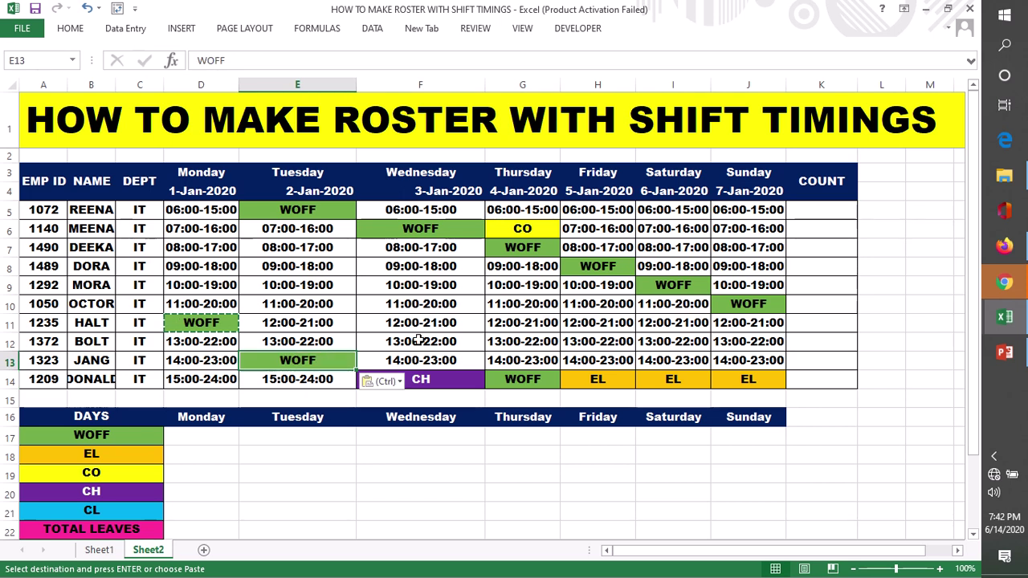
pyautogui.click(423, 340)
pyautogui.press('Escape')
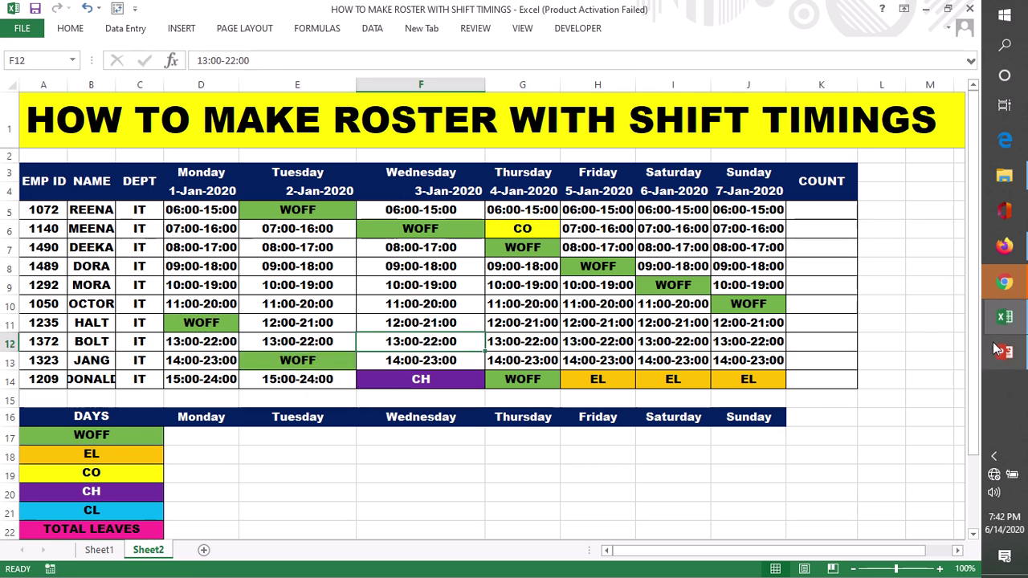
pyautogui.click(756, 343)
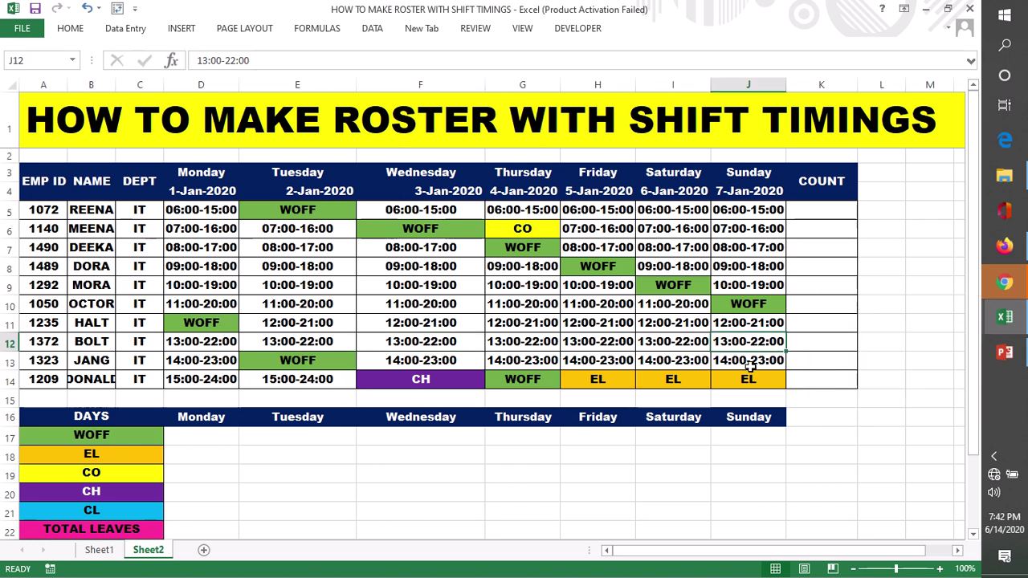
# Step: Enter =COUNTIF(D5:J5,"WOFF") in K5 to count the first employee's weekly offs
pyautogui.doubleClick(801, 214)
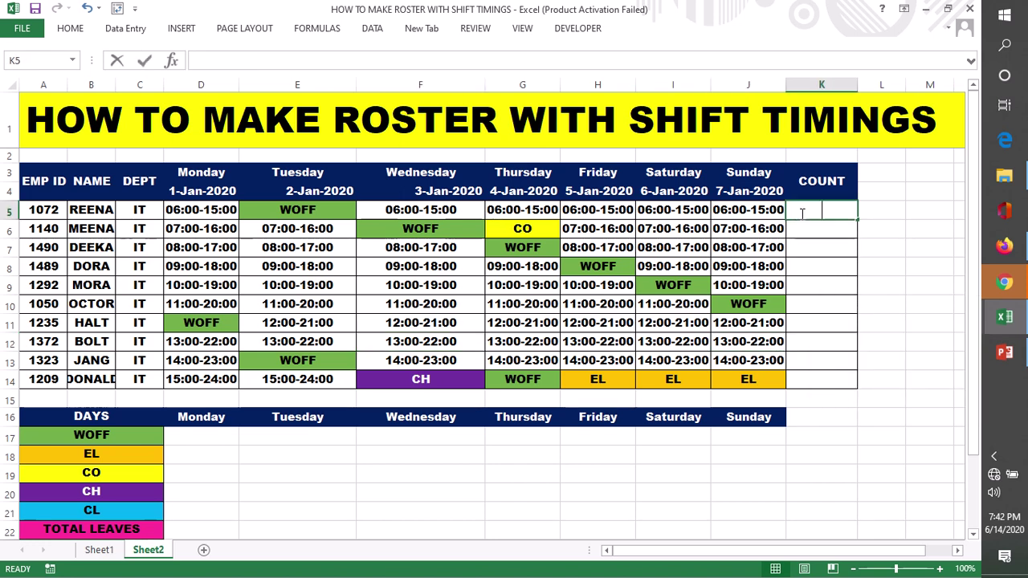
pyautogui.write('=')
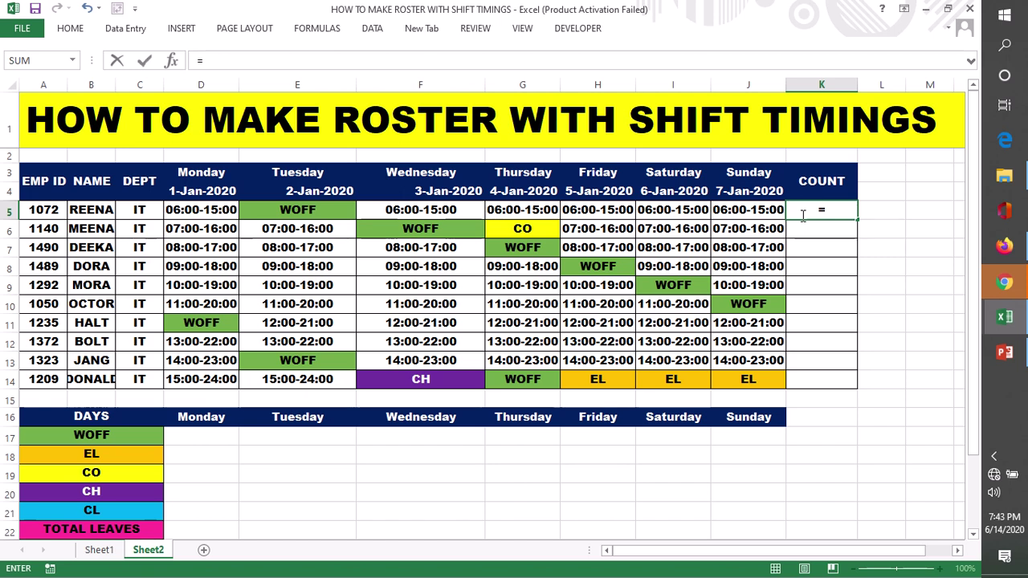
pyautogui.write('COUNT')
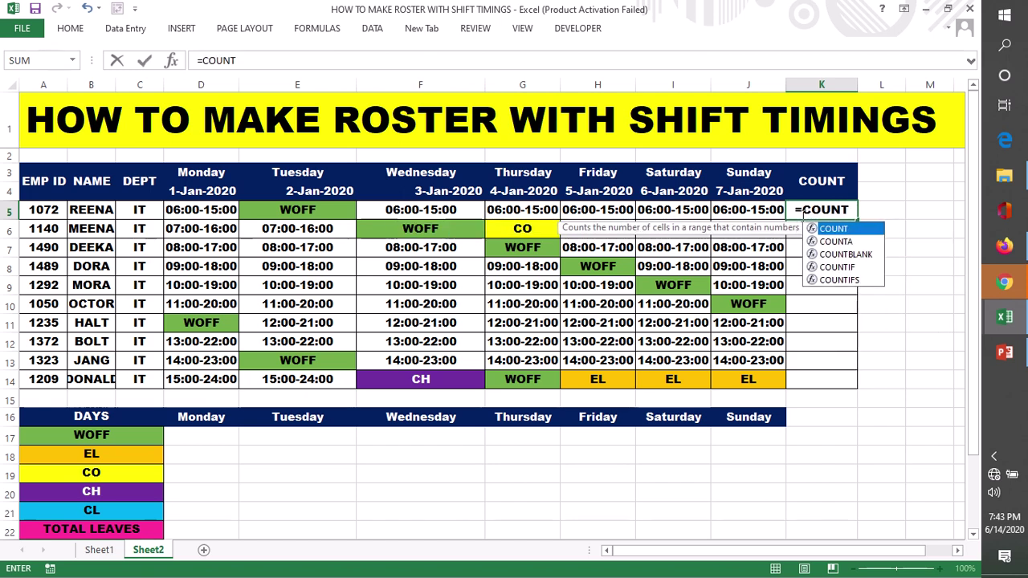
pyautogui.write('IF')
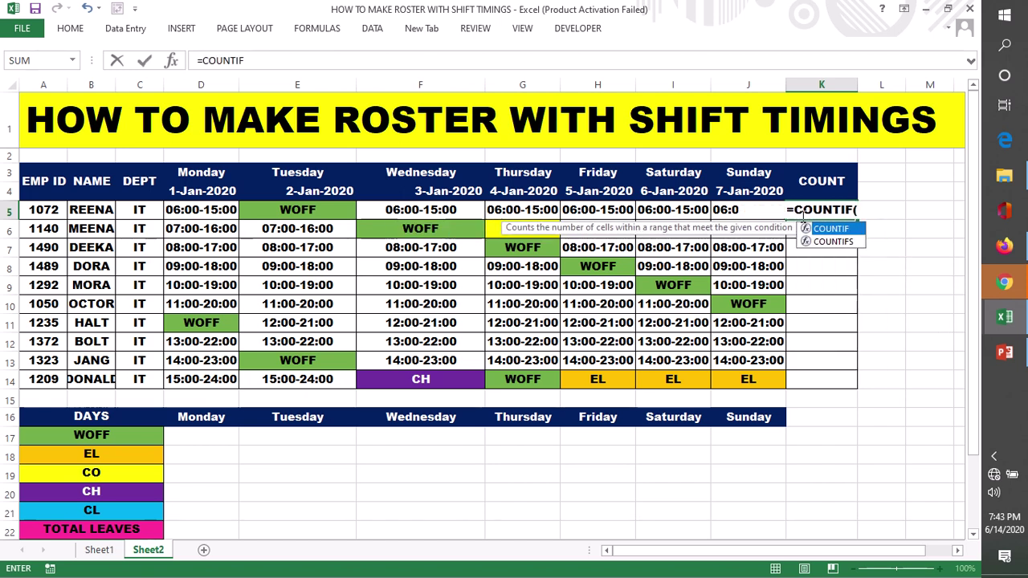
pyautogui.write('(')
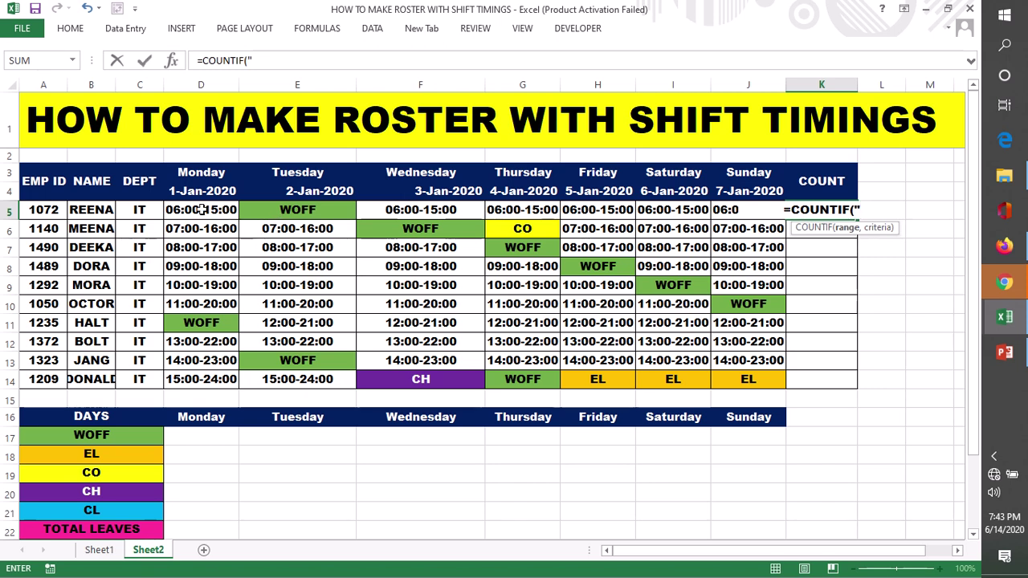
pyautogui.click(573, 211)
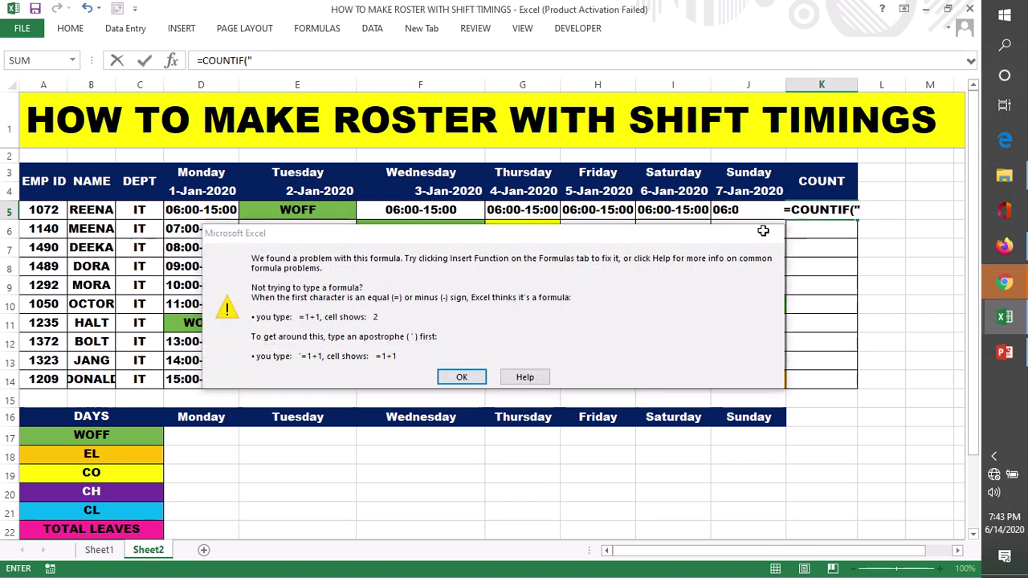
pyautogui.click(770, 233)
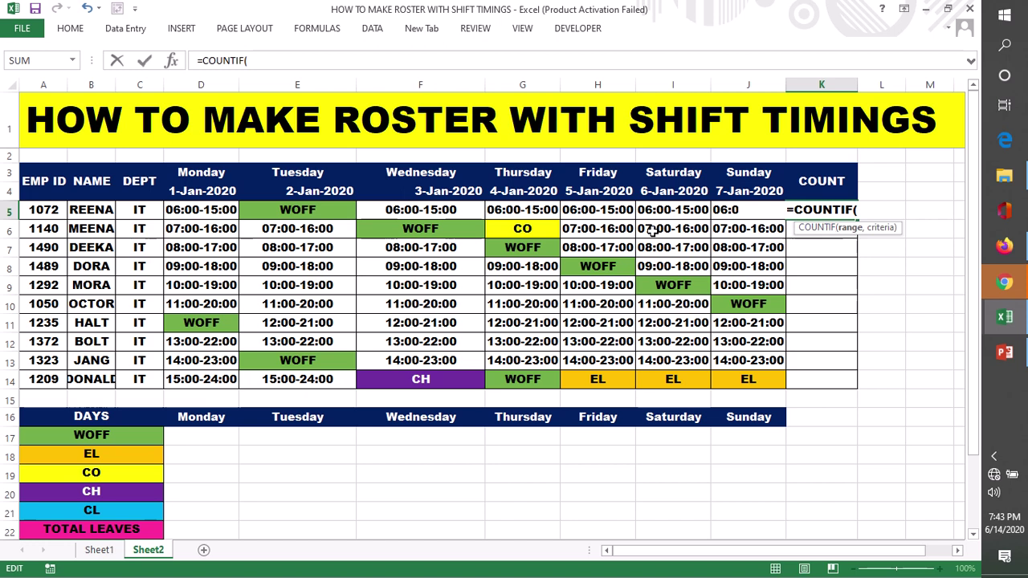
pyautogui.moveTo(169, 209); pyautogui.dragTo(751, 210)
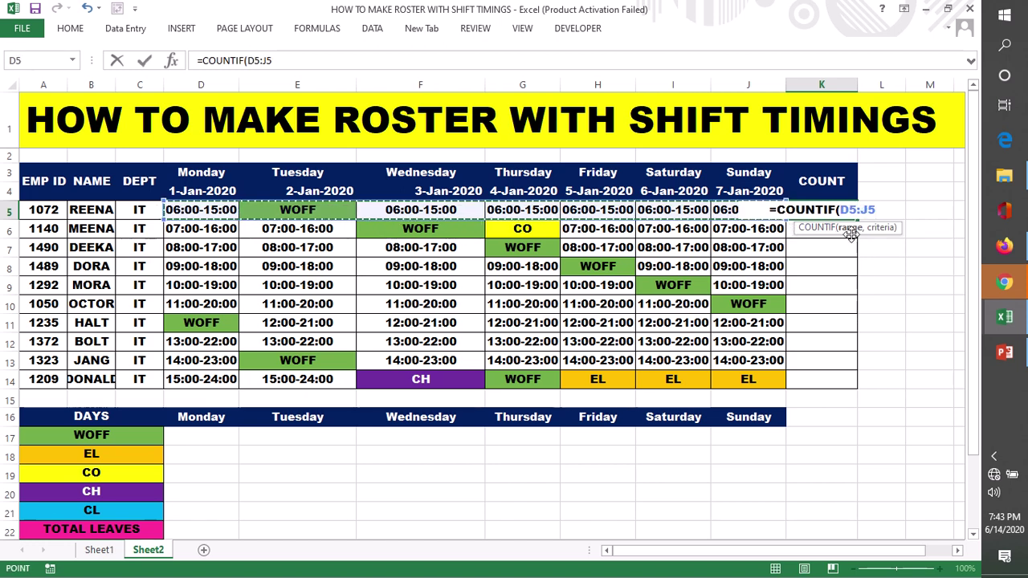
pyautogui.write(',')
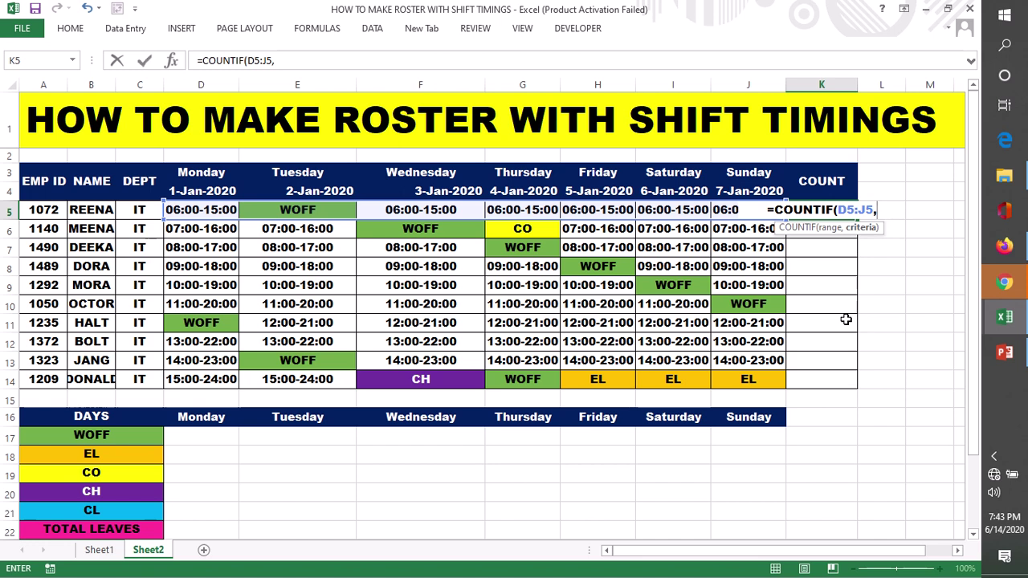
pyautogui.write('"WOFF')
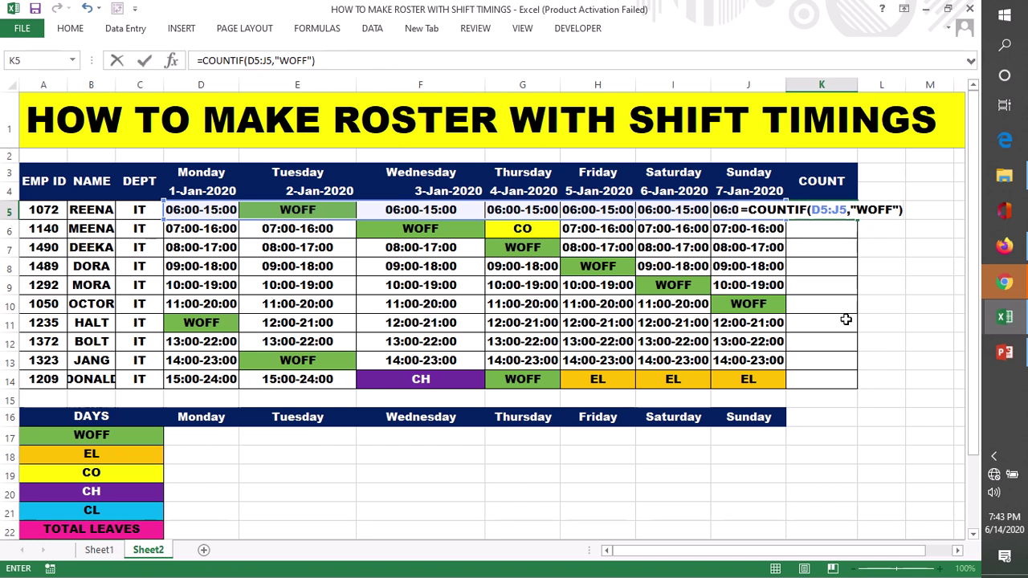
pyautogui.press('Return')
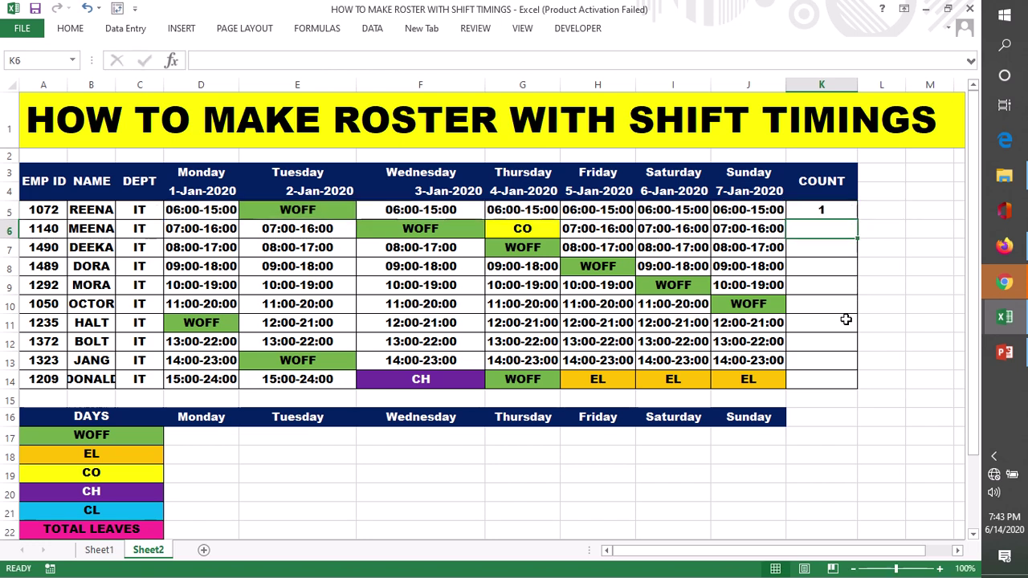
# Step: Fill the K5 formula down the COUNT column through K14
pyautogui.click(831, 210)
pyautogui.doubleClick(857, 218)
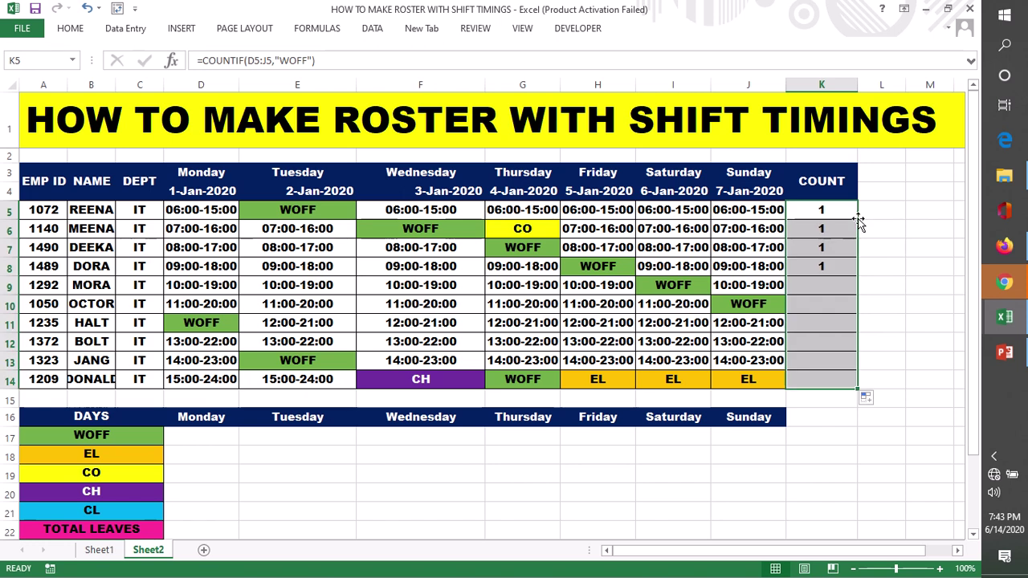
pyautogui.click(851, 340)
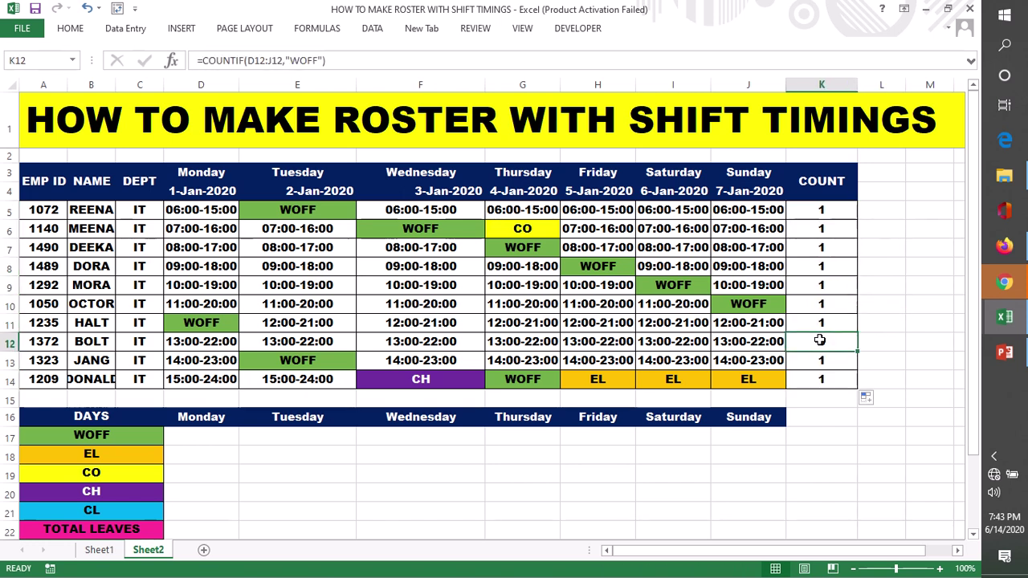
# Step: Copy the WOFF entry from E13 into the Wednesday cell F12 and check the row's count in K12
pyautogui.click(6, 342)
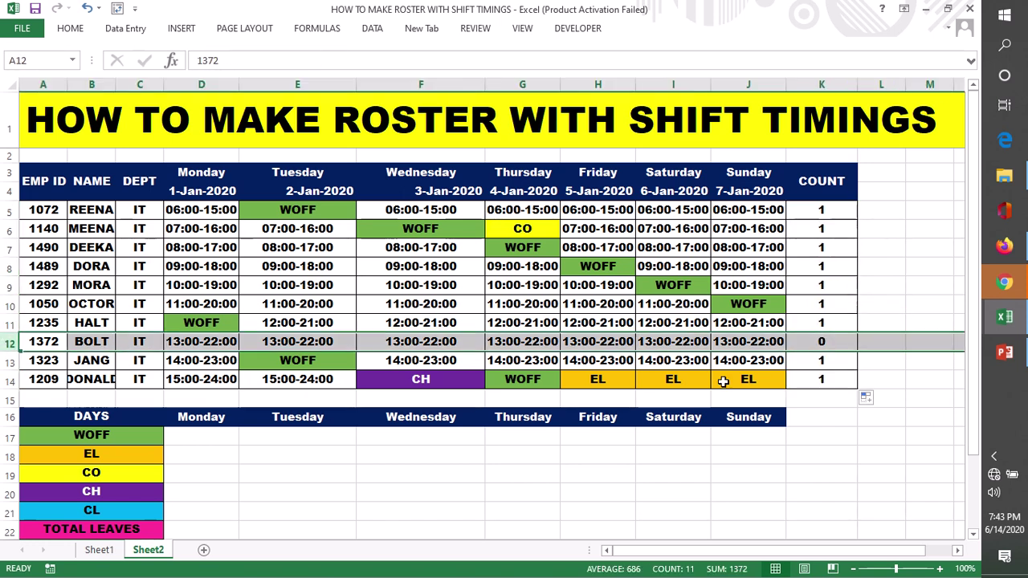
pyautogui.click(315, 361)
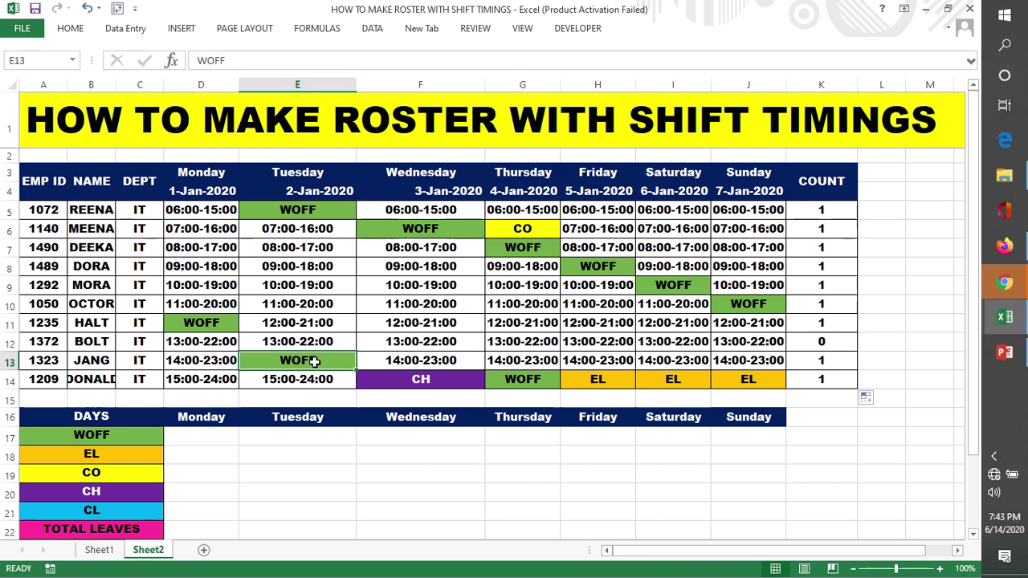
pyautogui.hotkey('ctrl', 'c')
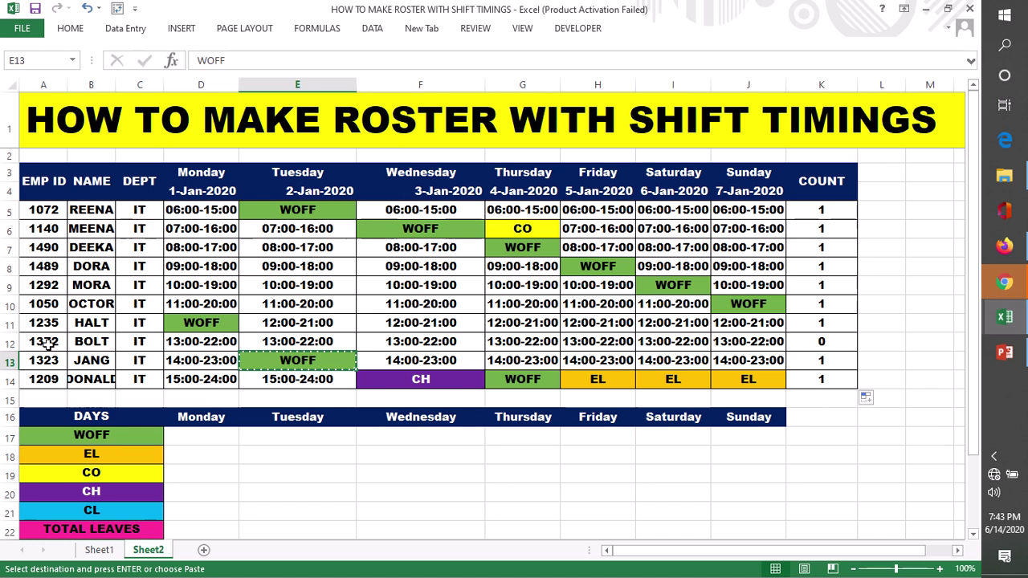
pyautogui.click(4, 341)
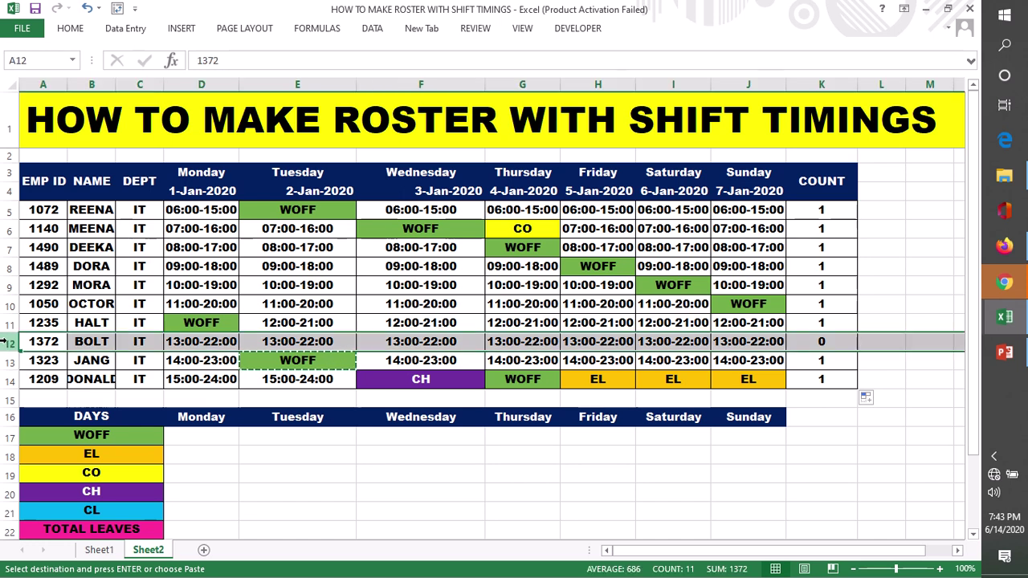
pyautogui.click(465, 341)
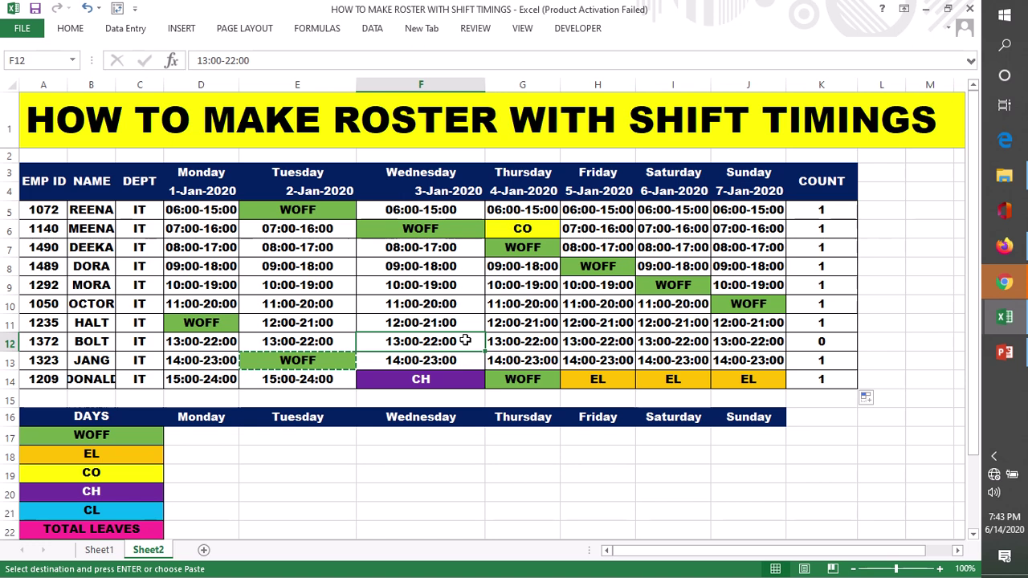
pyautogui.hotkey('ctrl', 'v')
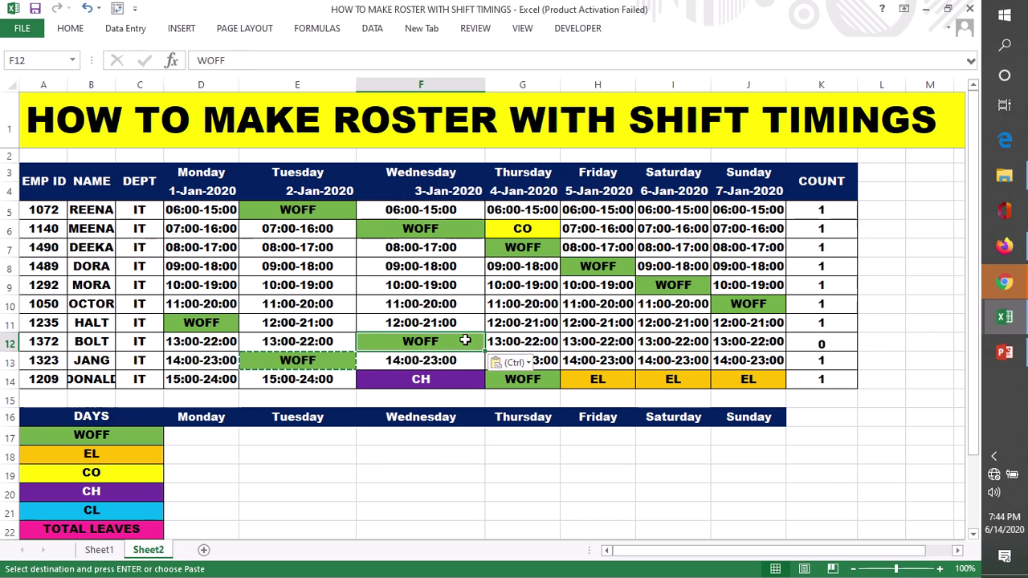
pyautogui.click(870, 346)
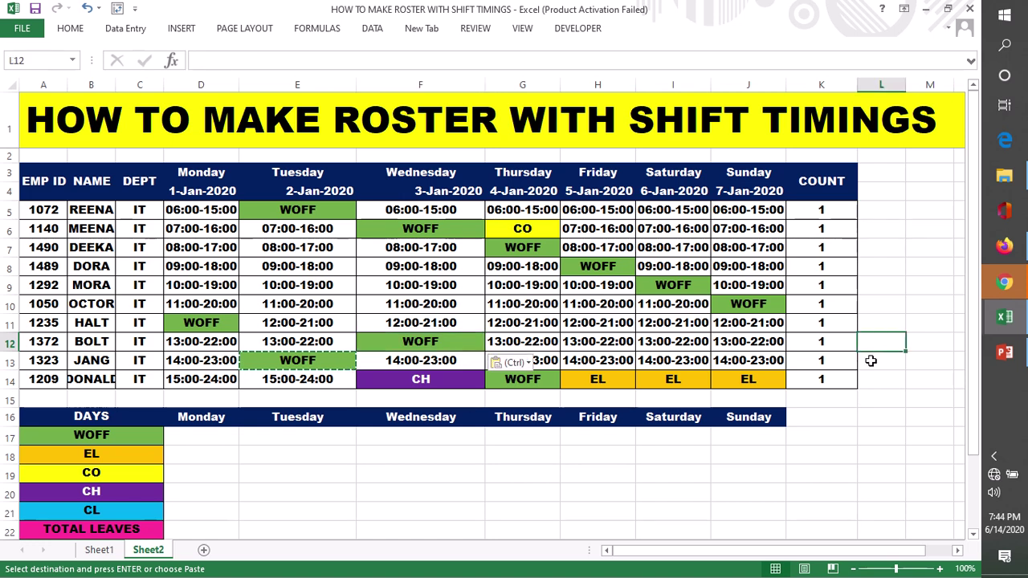
pyautogui.click(823, 347)
pyautogui.press('Escape')
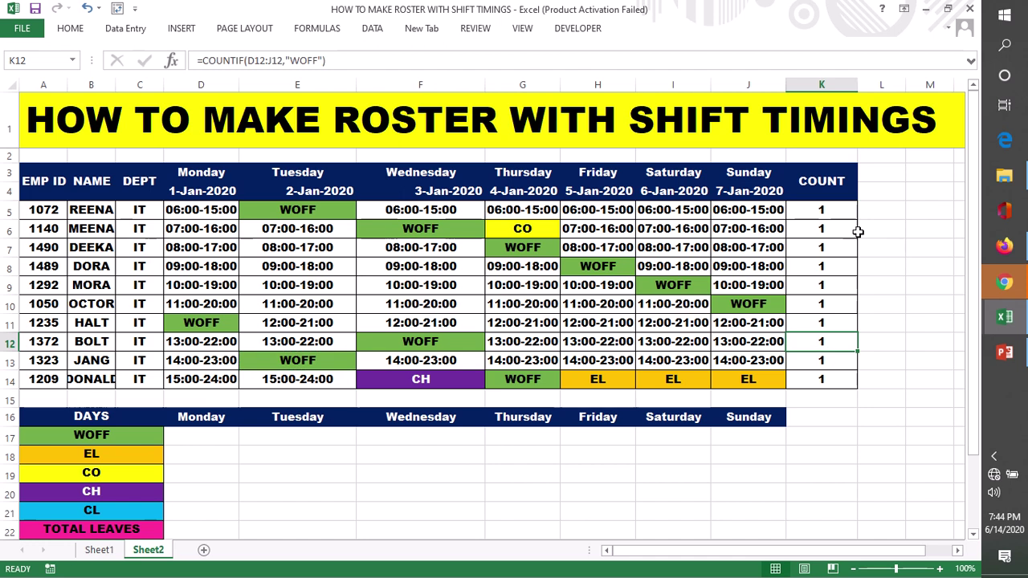
# Step: Widen the NAME column B so the longest employee name fits
pyautogui.moveTo(840, 214); pyautogui.dragTo(837, 379)
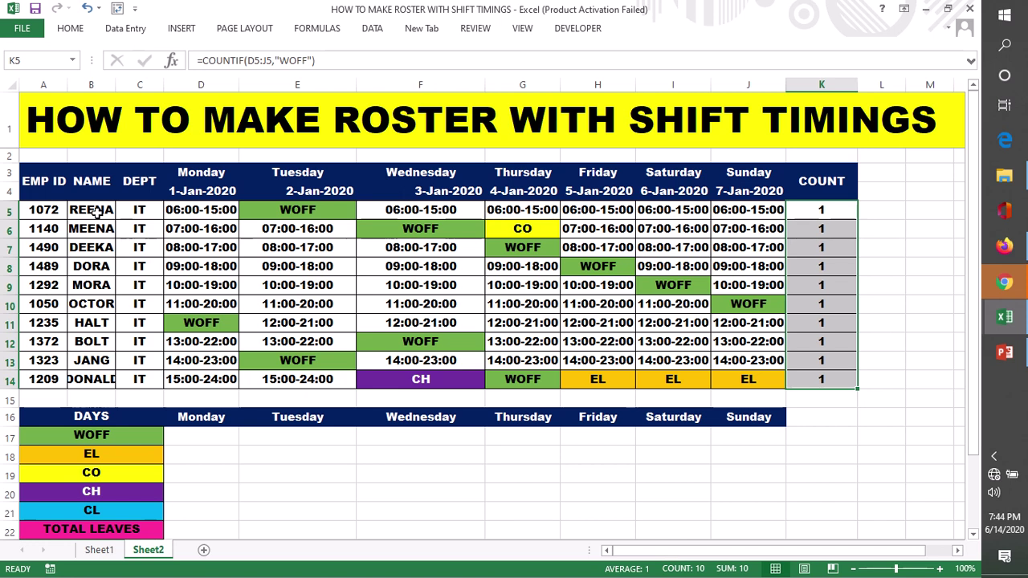
pyautogui.moveTo(115, 84); pyautogui.dragTo(131, 85)
pyautogui.moveTo(121, 210); pyautogui.dragTo(127, 381)
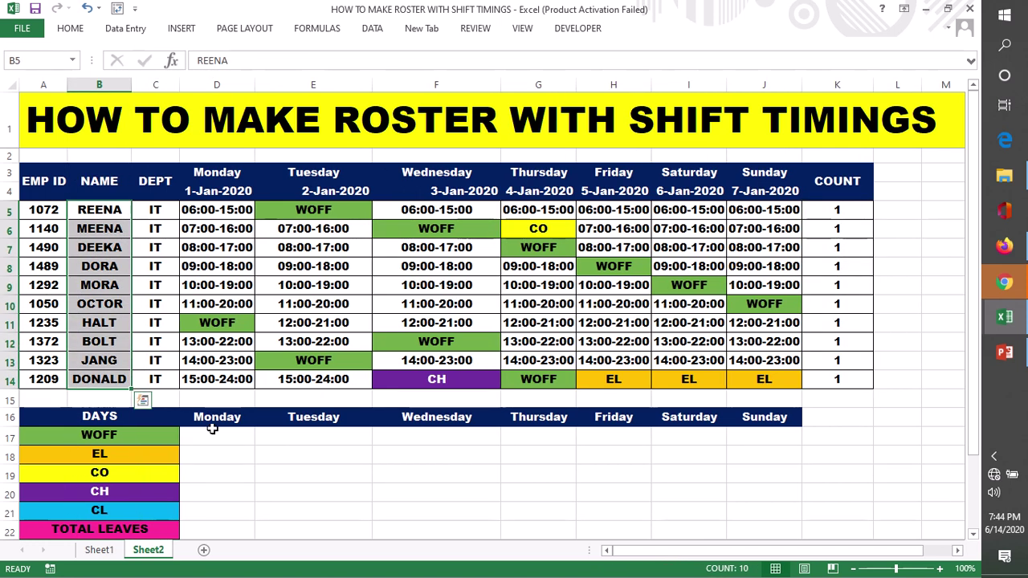
pyautogui.click(107, 208)
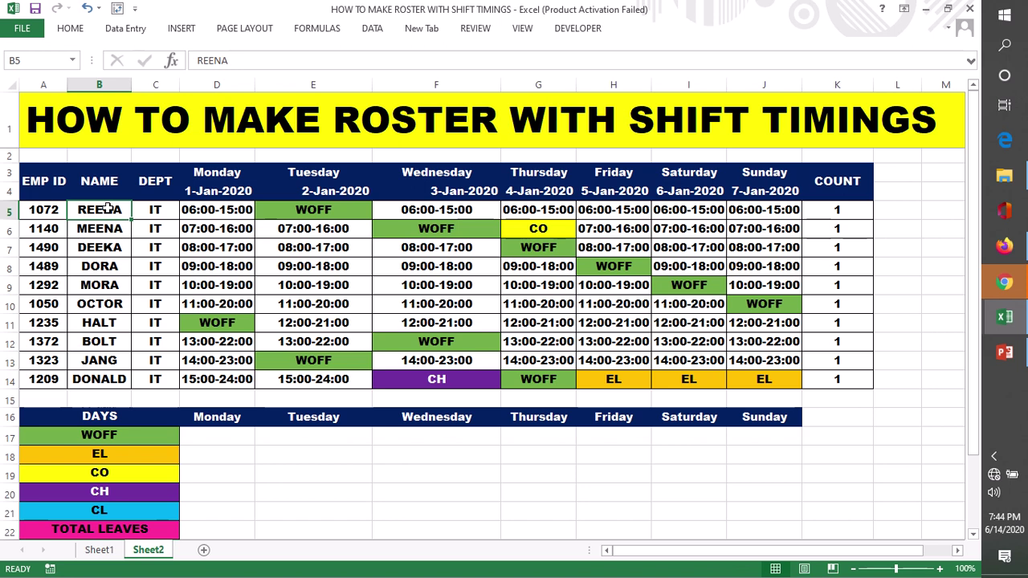
pyautogui.moveTo(108, 215); pyautogui.dragTo(112, 381)
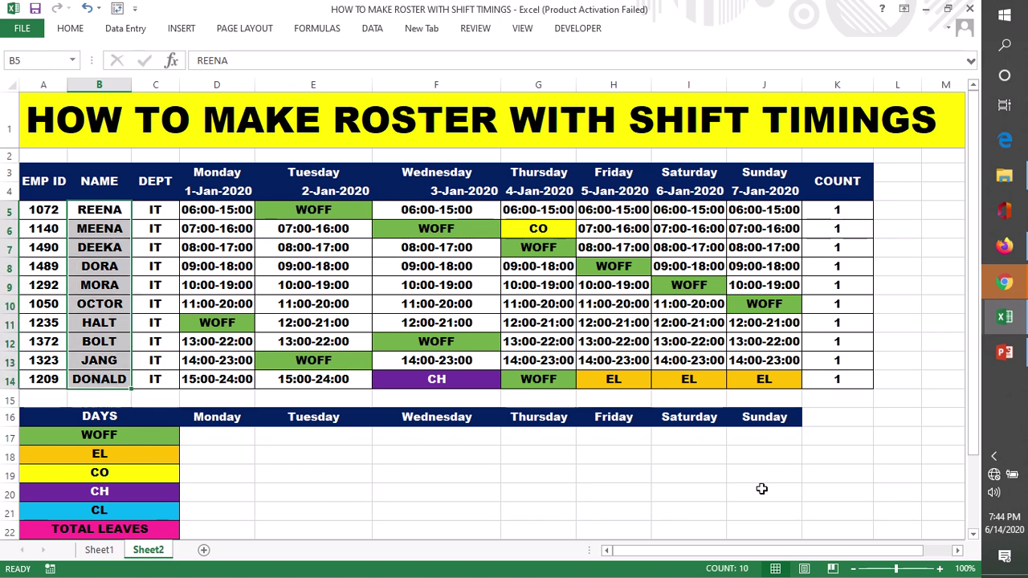
pyautogui.click(841, 459)
pyautogui.scroll(-2, 835, 418)
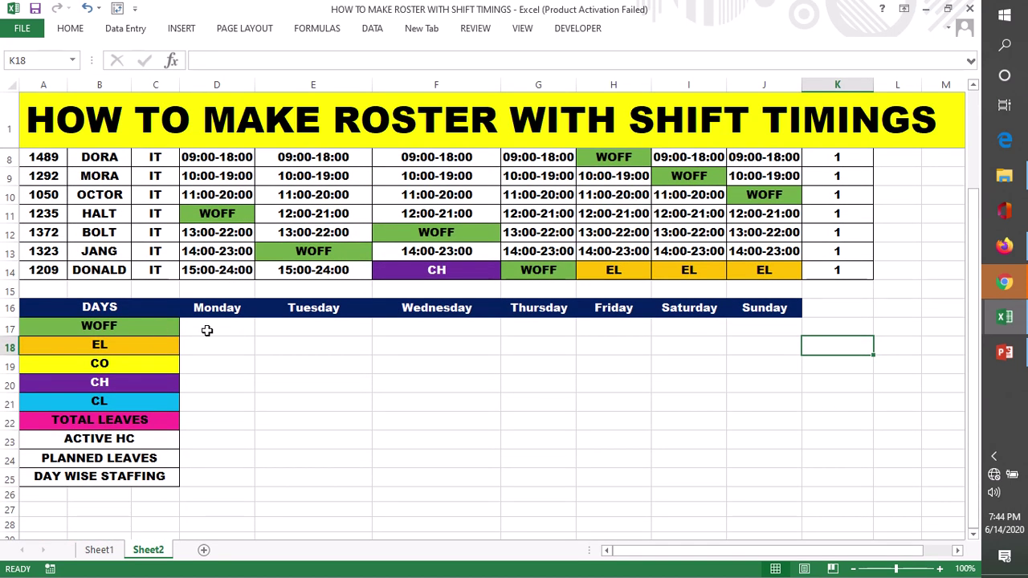
pyautogui.moveTo(210, 328); pyautogui.dragTo(214, 480)
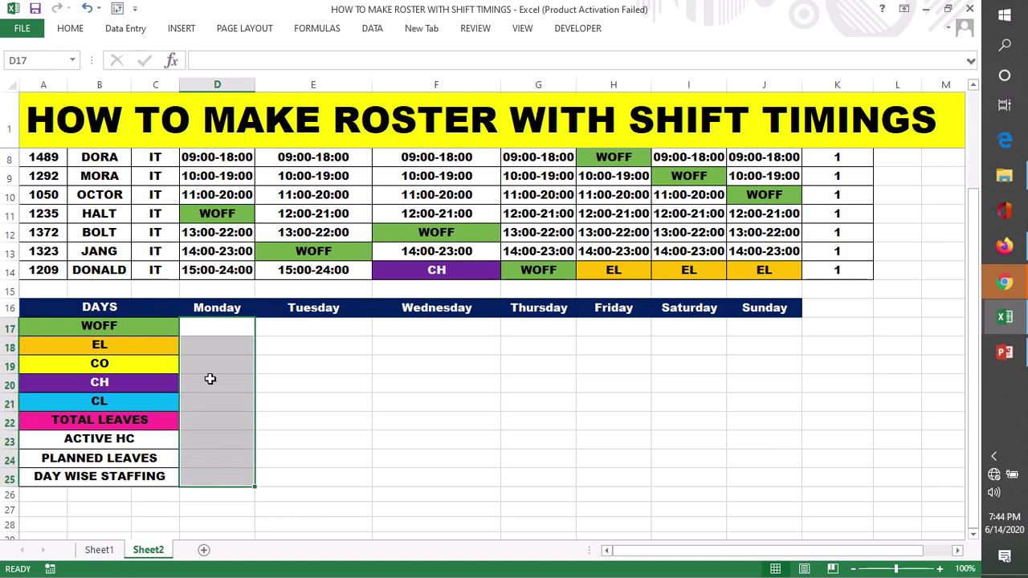
pyautogui.click(214, 327)
pyautogui.doubleClick(214, 326)
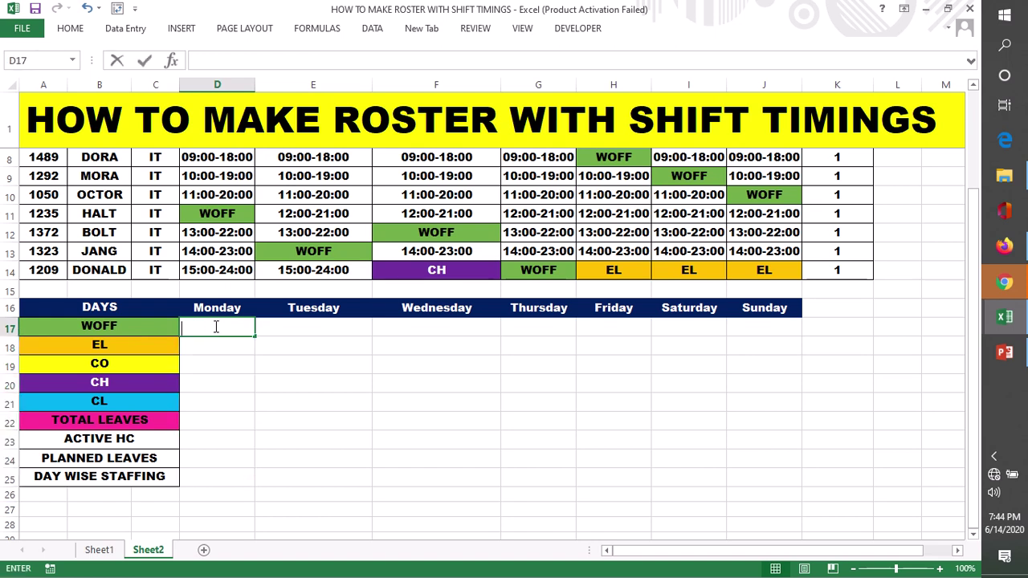
pyautogui.click(351, 492)
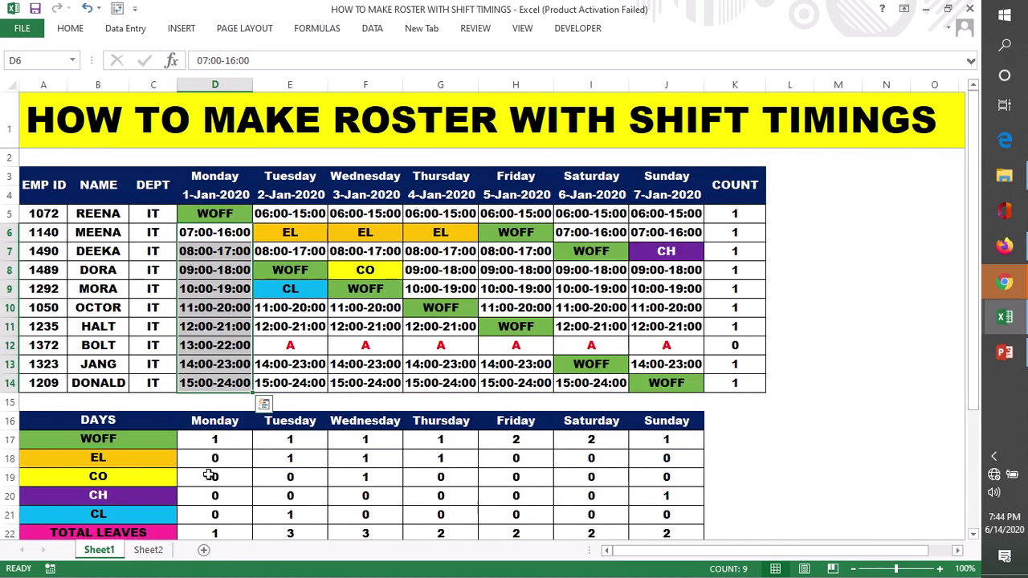
# Step: Copy the formula text COUNTIF(D5:D14,"WOFF") from the Monday WOFF cell D17 on Sheet1
pyautogui.doubleClick(215, 438)
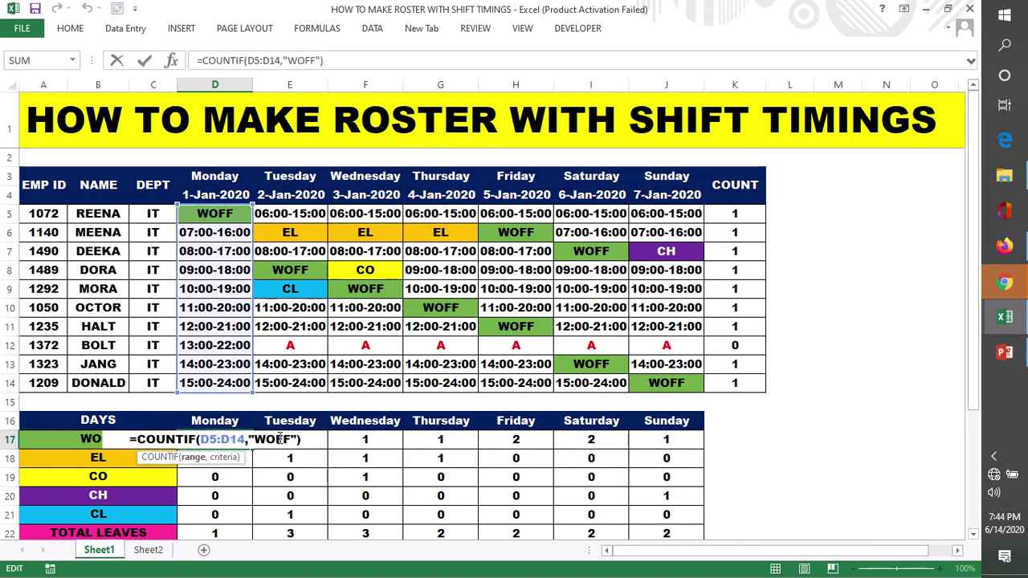
pyautogui.moveTo(304, 439); pyautogui.dragTo(141, 441)
pyautogui.hotkey('ctrl', 'c')
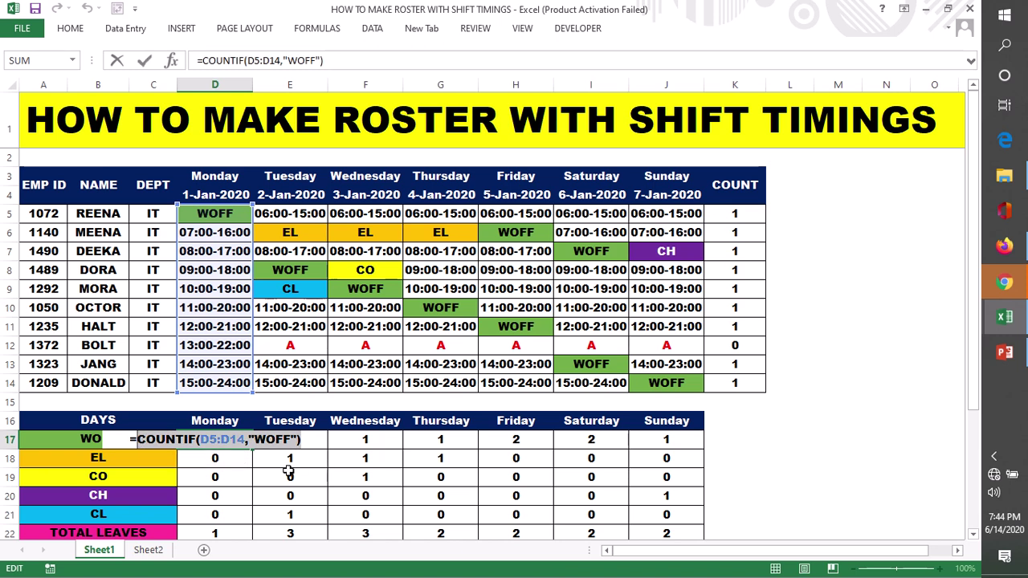
pyautogui.press('Return')
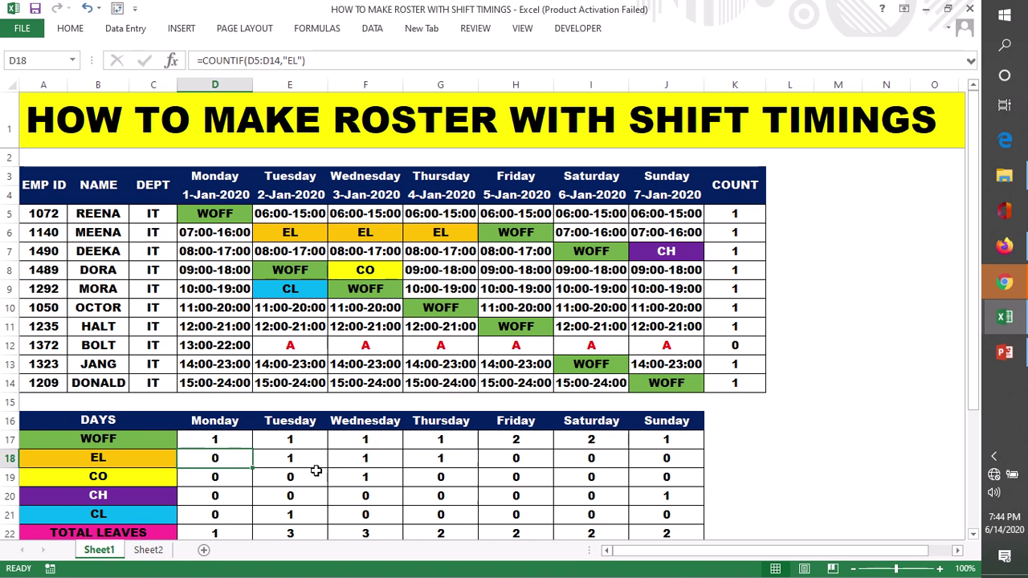
# Step: Enter =COUNTIF(D5:D14,"WOFF") in D17 of Sheet2 to count Monday's weekly offs
pyautogui.click(148, 550)
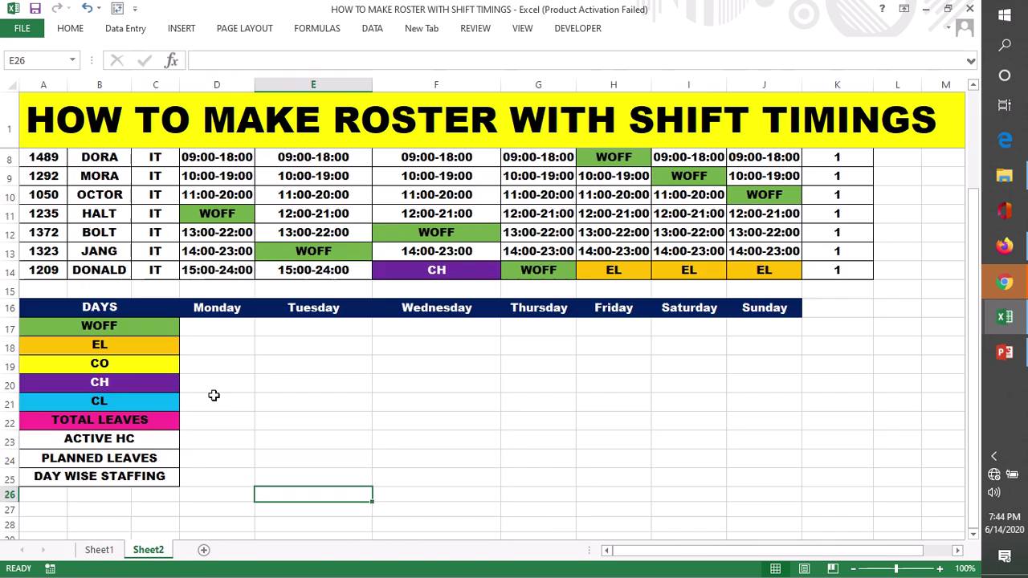
pyautogui.doubleClick(208, 327)
pyautogui.write('=')
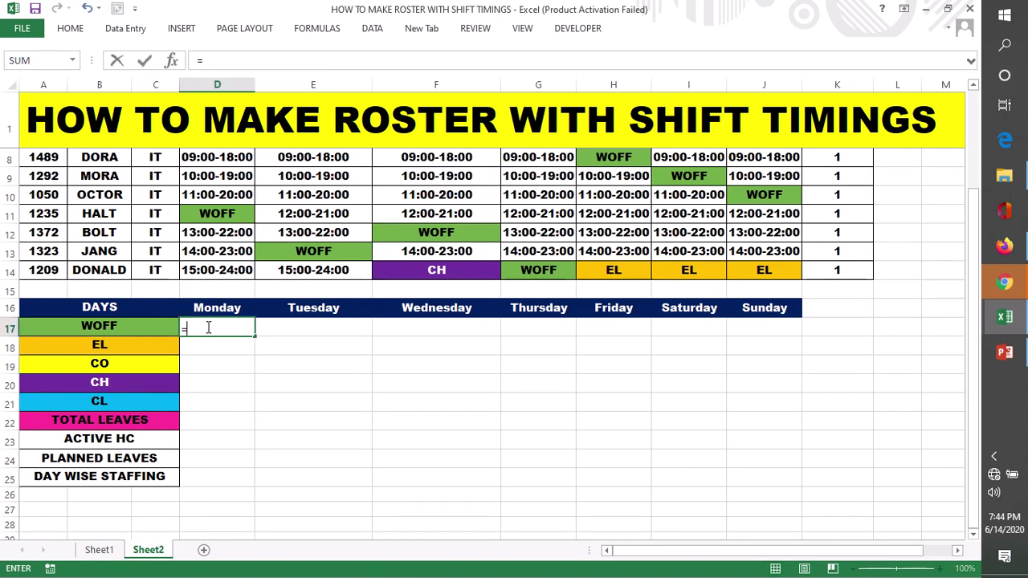
pyautogui.write('COUNTIF(D5:D14,"WOFF")')
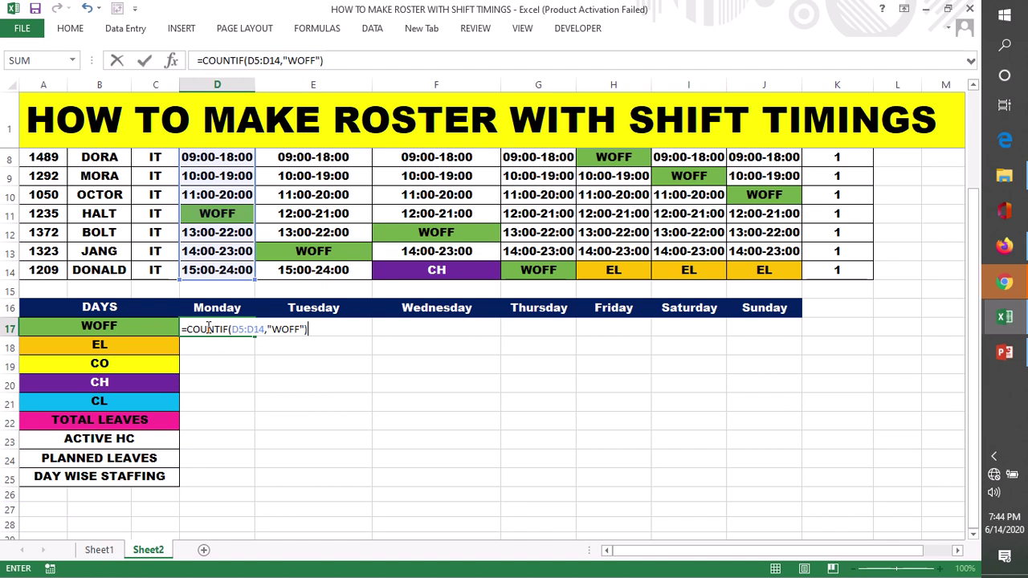
pyautogui.press('Return')
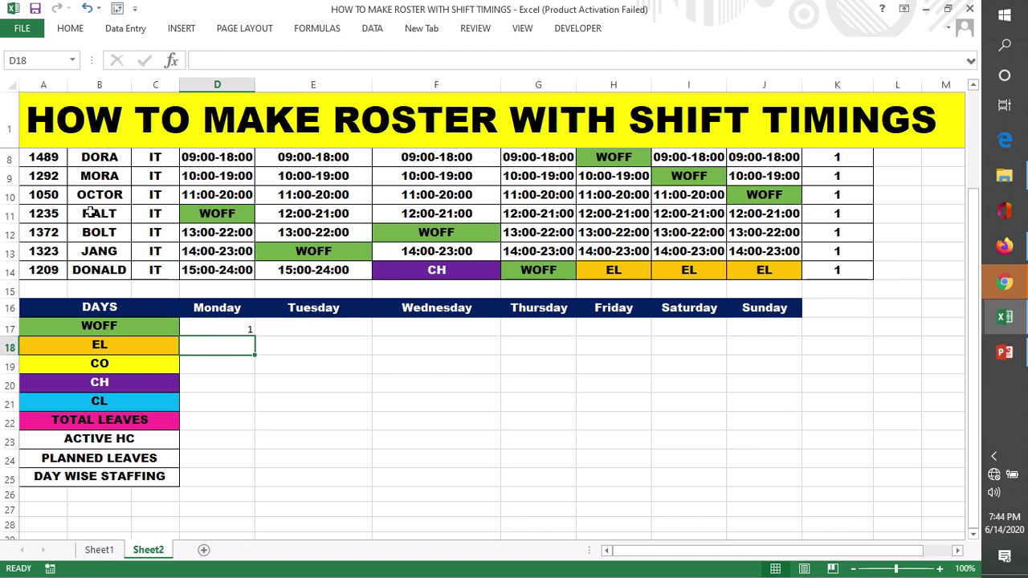
# Step: Set the font of all cells on Sheet2 to Arial Black
pyautogui.click(12, 84)
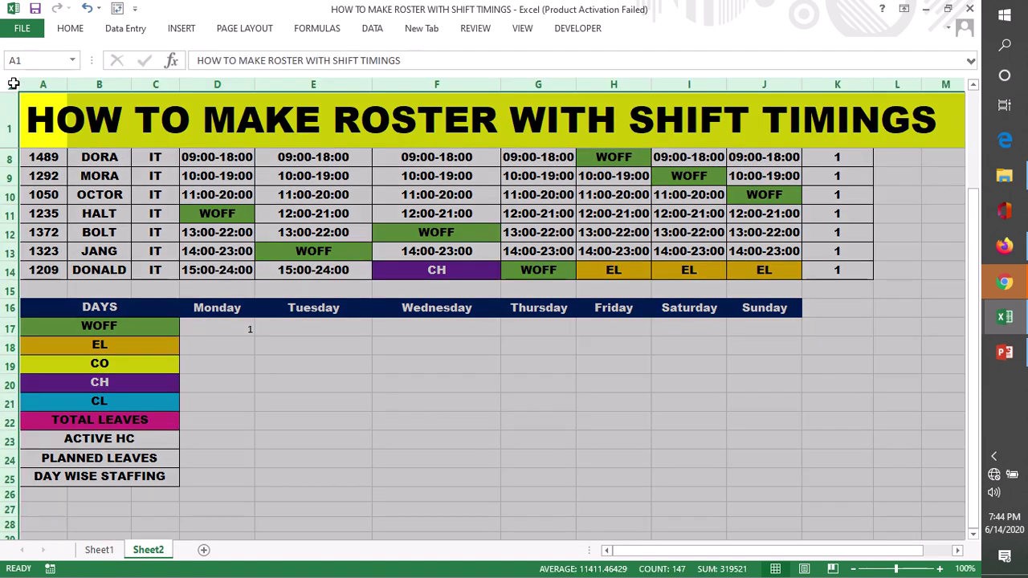
pyautogui.click(71, 29)
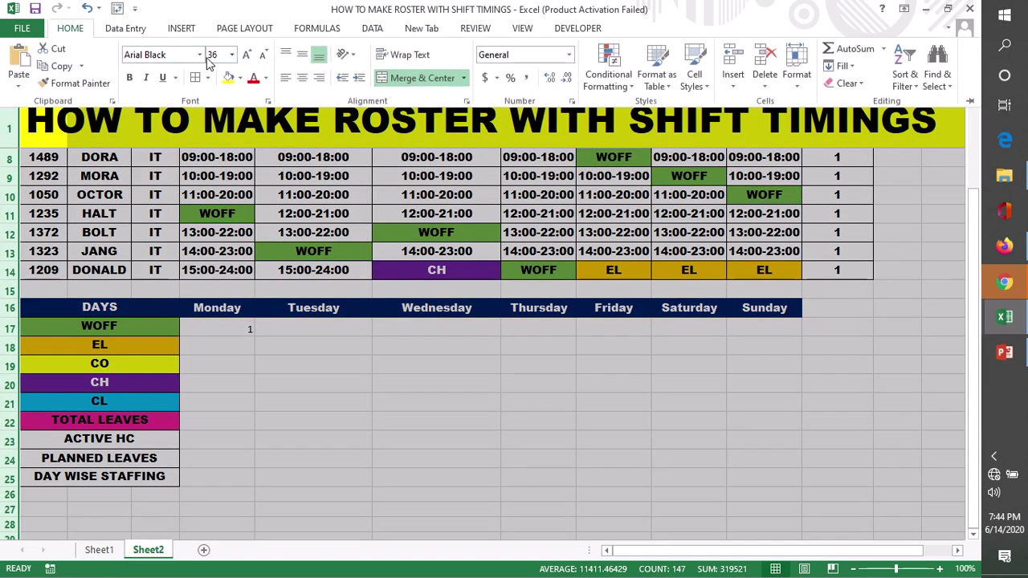
pyautogui.click(200, 56)
pyautogui.click(183, 198)
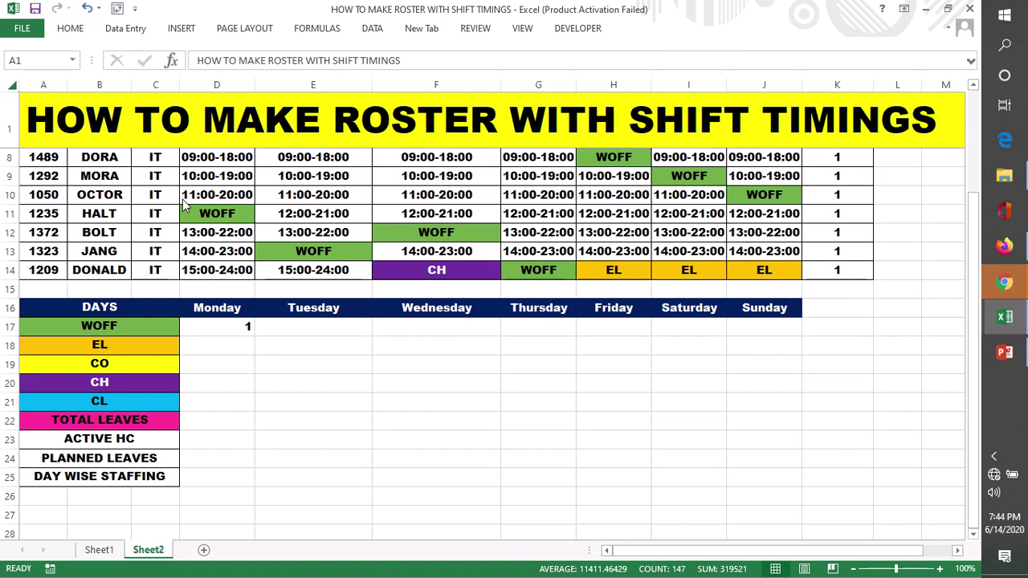
# Step: Fill the D17 formula across the WOFF row through J17 and check the Tuesday formula in E17
pyautogui.click(241, 329)
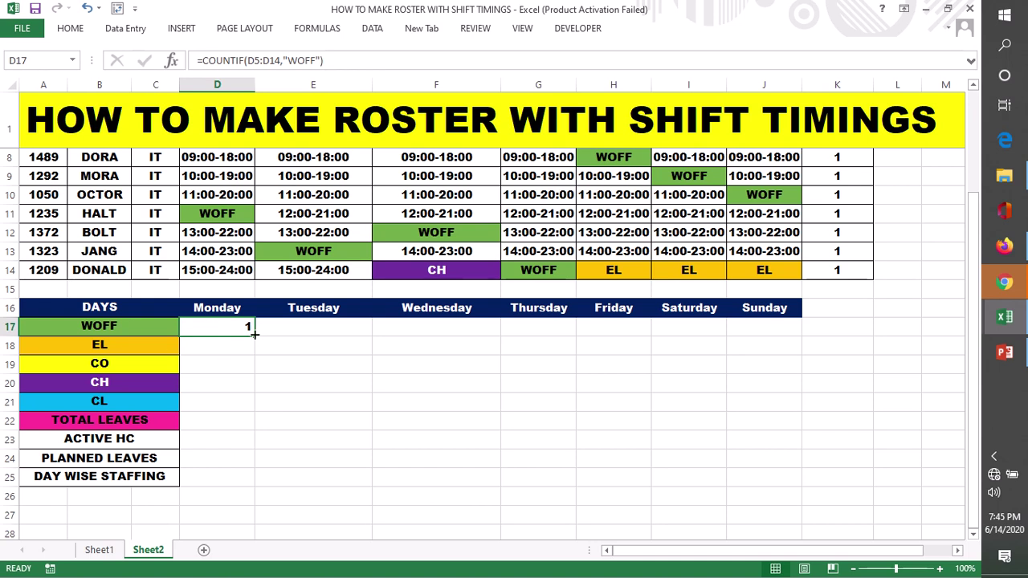
pyautogui.moveTo(254, 337); pyautogui.dragTo(798, 374)
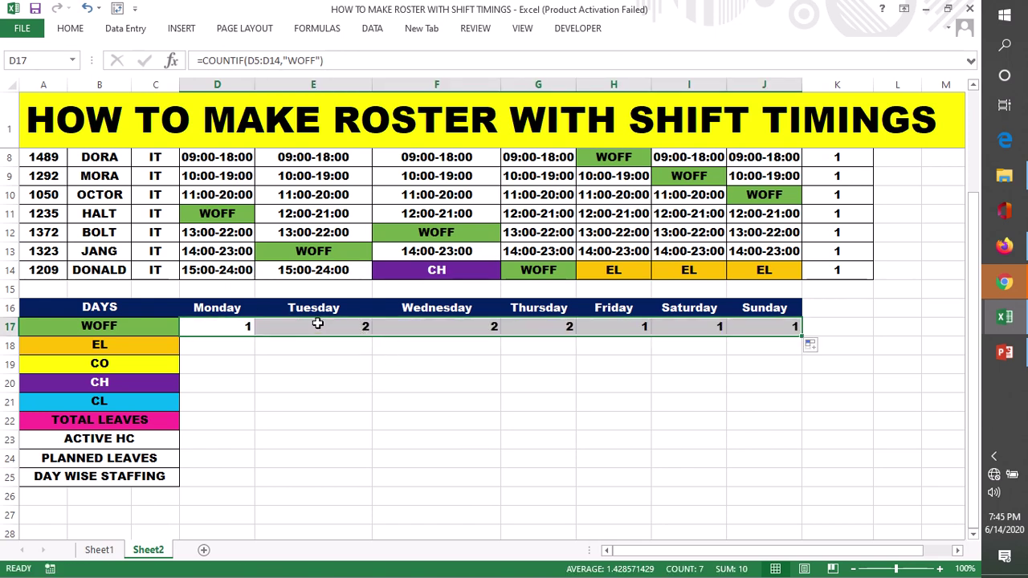
pyautogui.scroll(1, 339, 375)
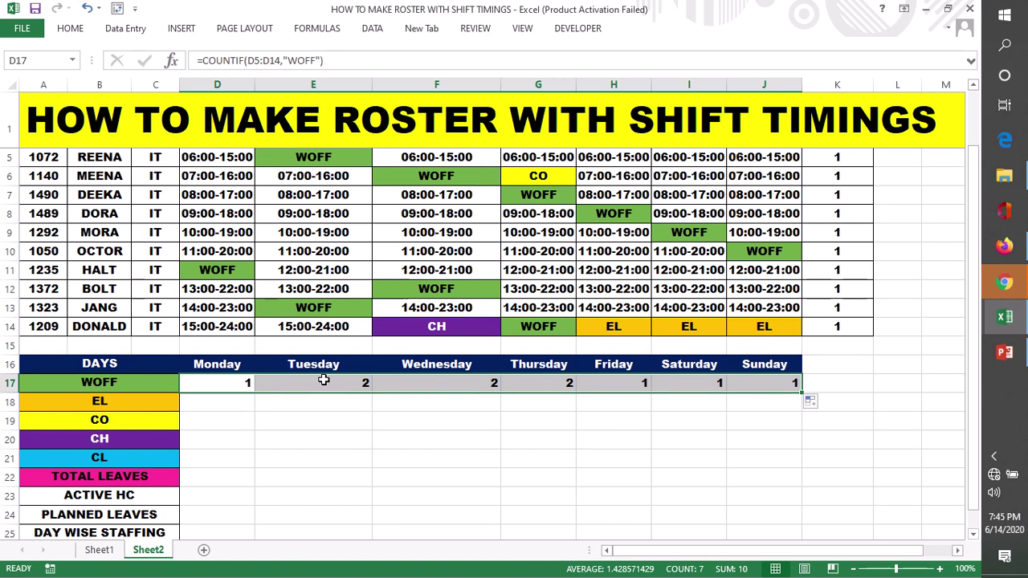
pyautogui.click(314, 384)
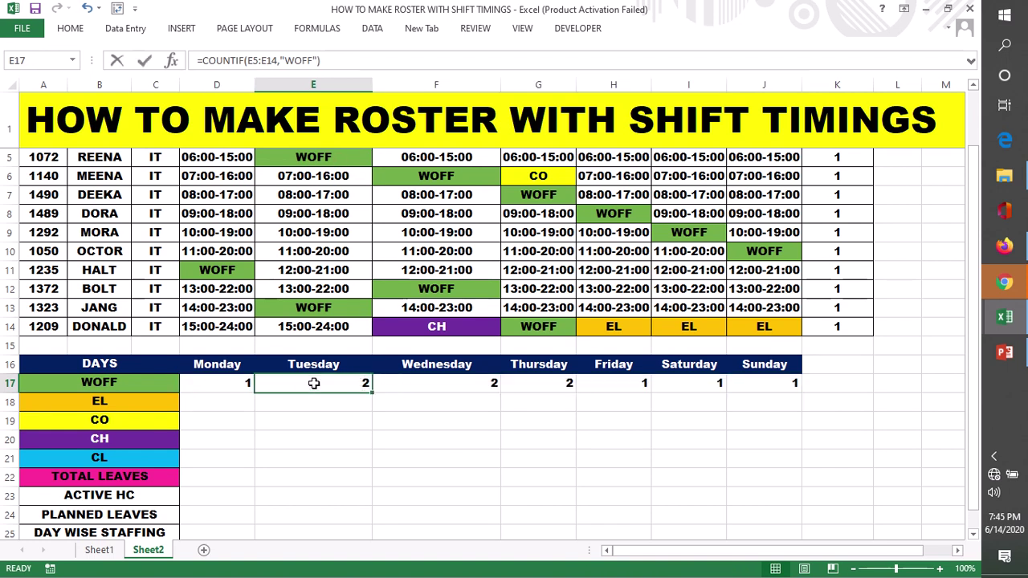
pyautogui.doubleClick(314, 384)
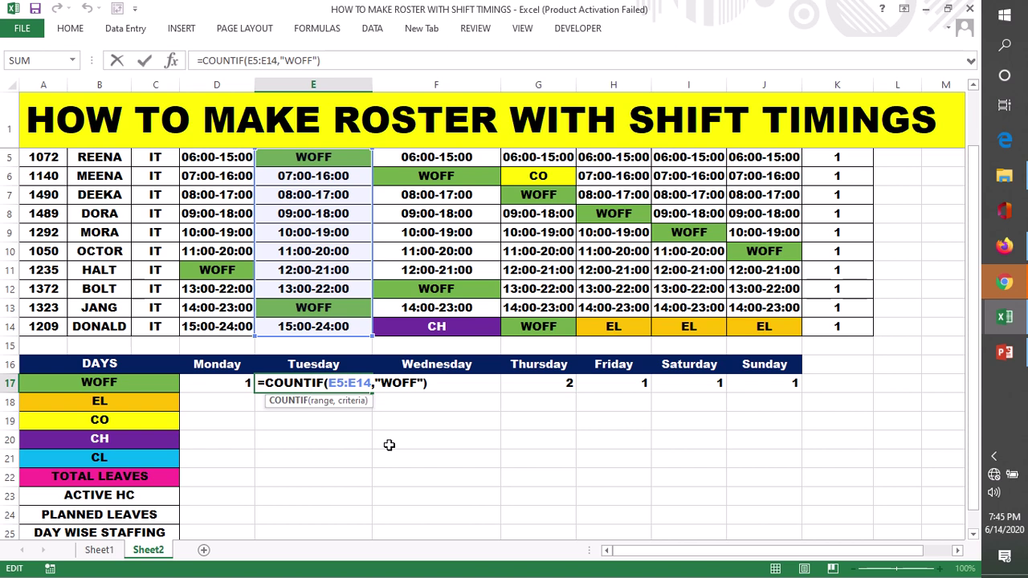
pyautogui.press('Return')
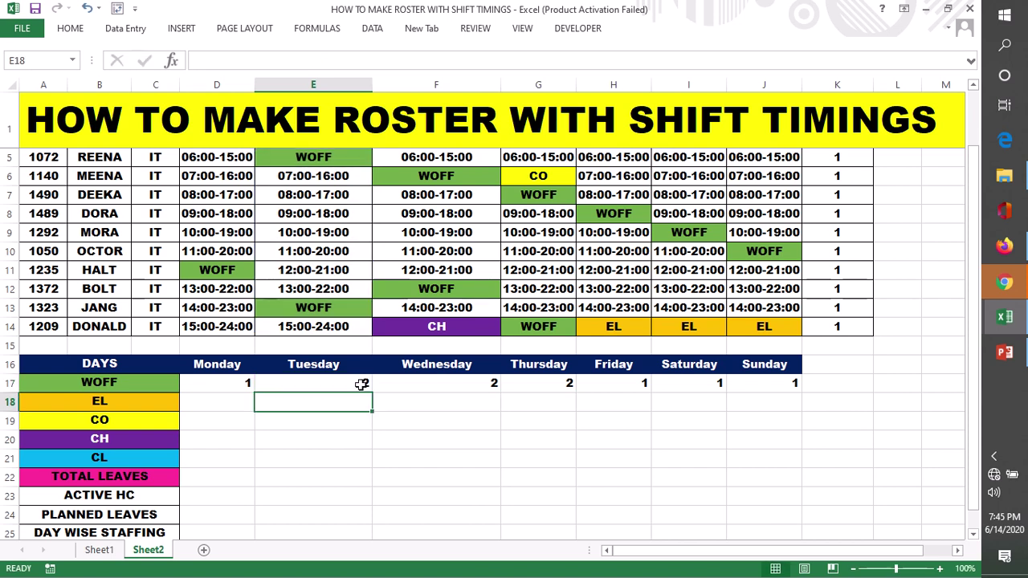
# Step: Enter =COUNTIF(D5:D14,"EL") in D18 by reusing the copied WOFF formula with its criterion replaced
pyautogui.click(214, 402)
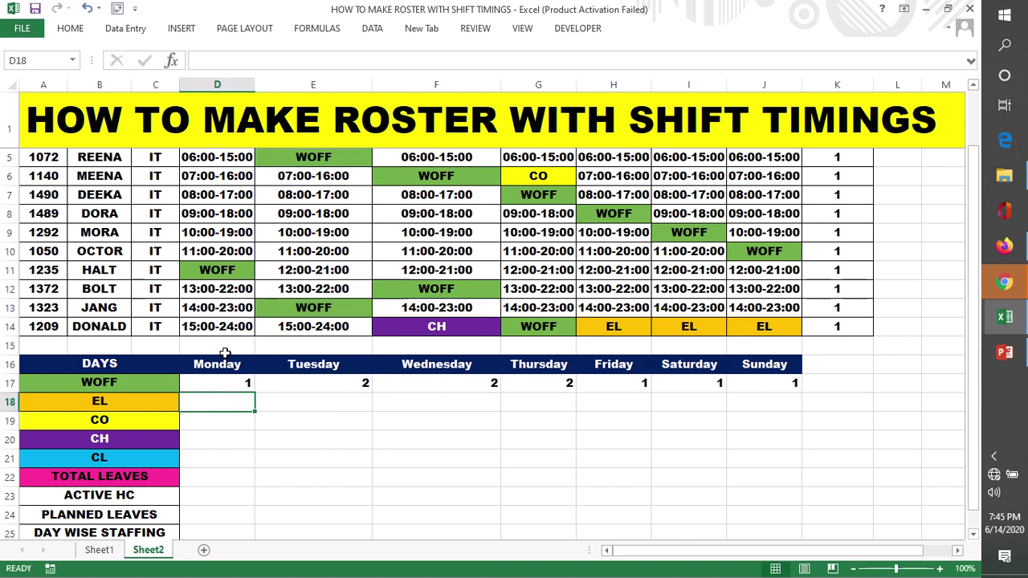
pyautogui.doubleClick(219, 402)
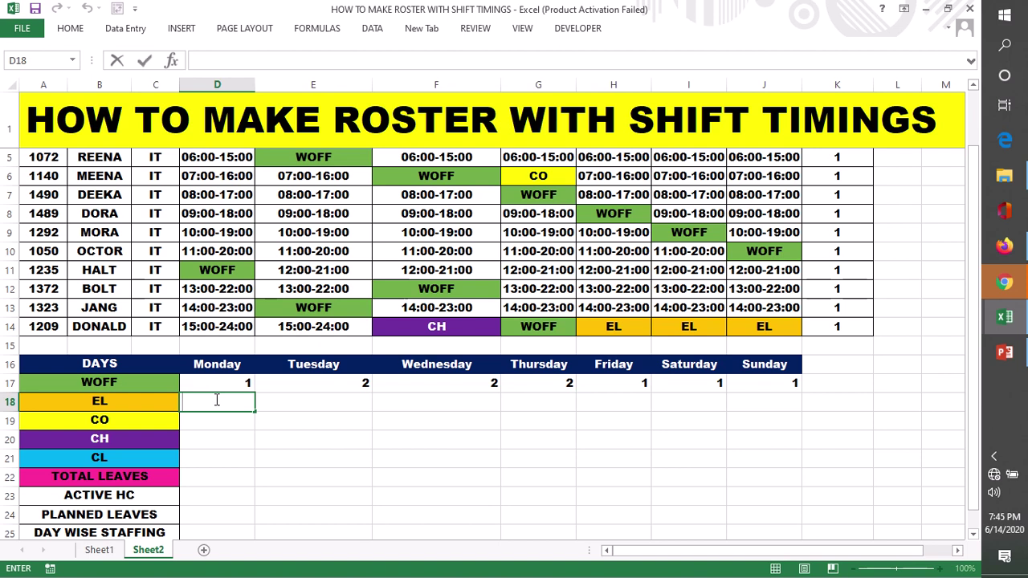
pyautogui.write('=')
pyautogui.hotkey('ctrl', 'v')
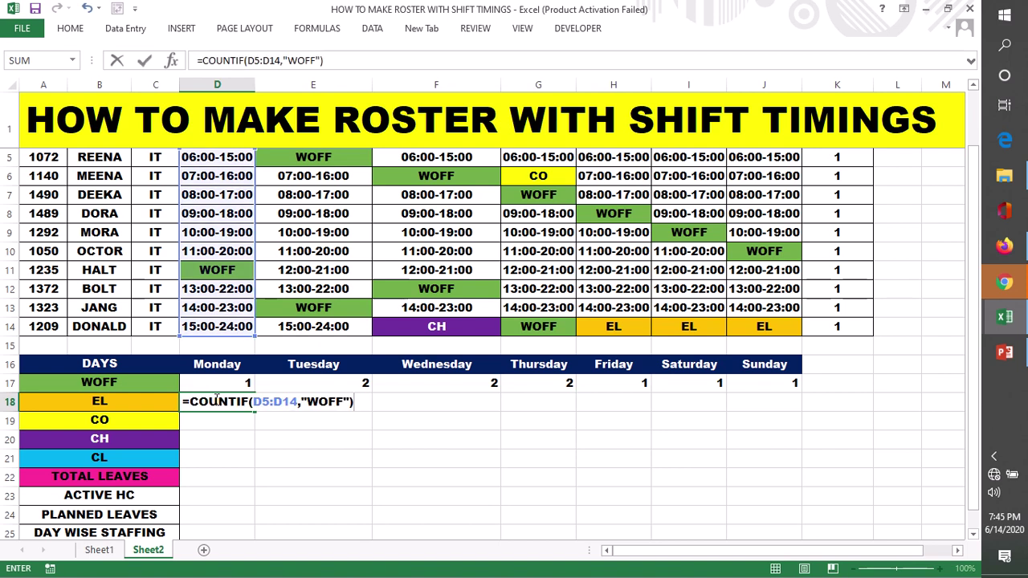
pyautogui.doubleClick(310, 403)
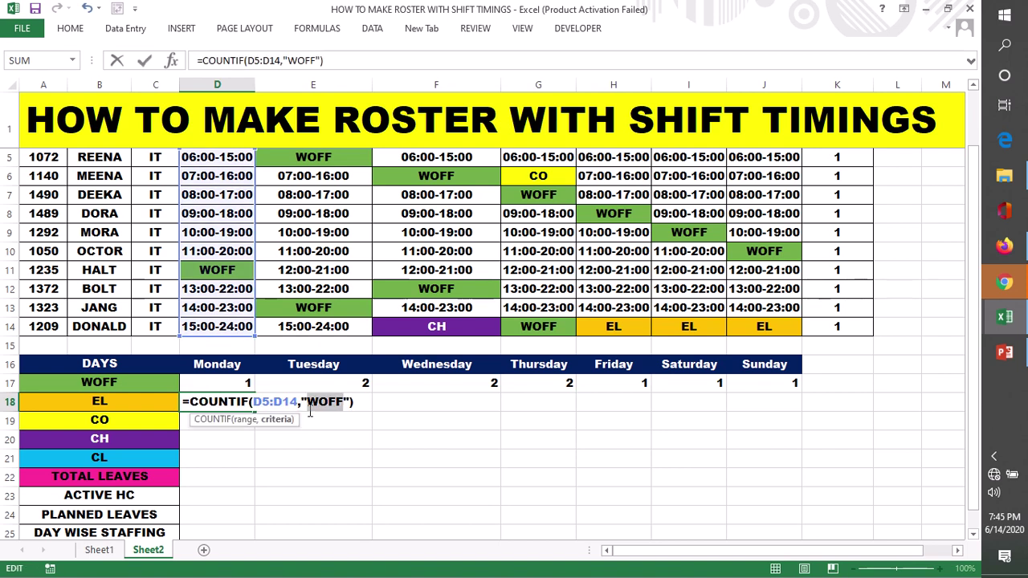
pyautogui.press('BackSpace')
pyautogui.write('EL')
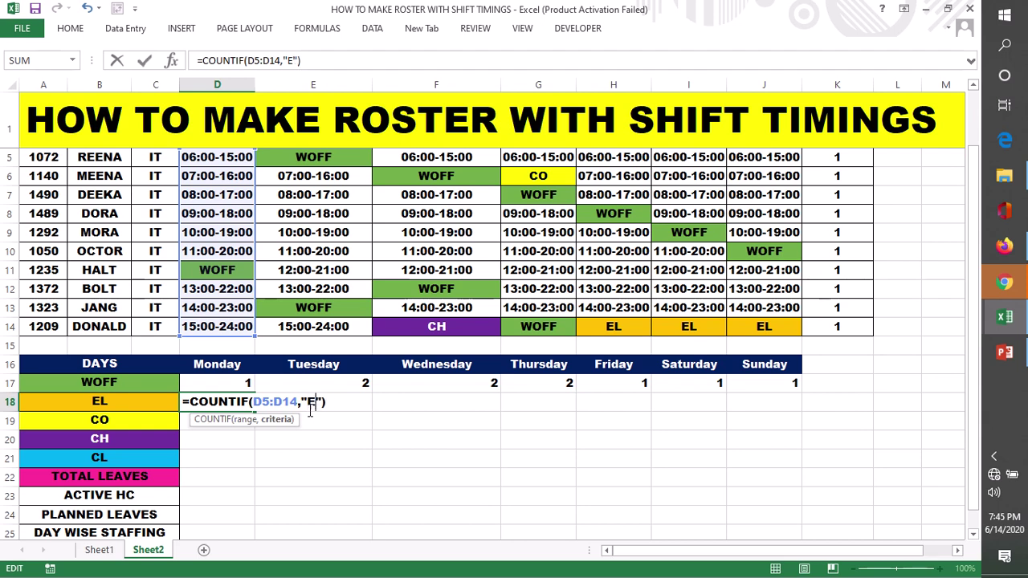
pyautogui.press('Return')
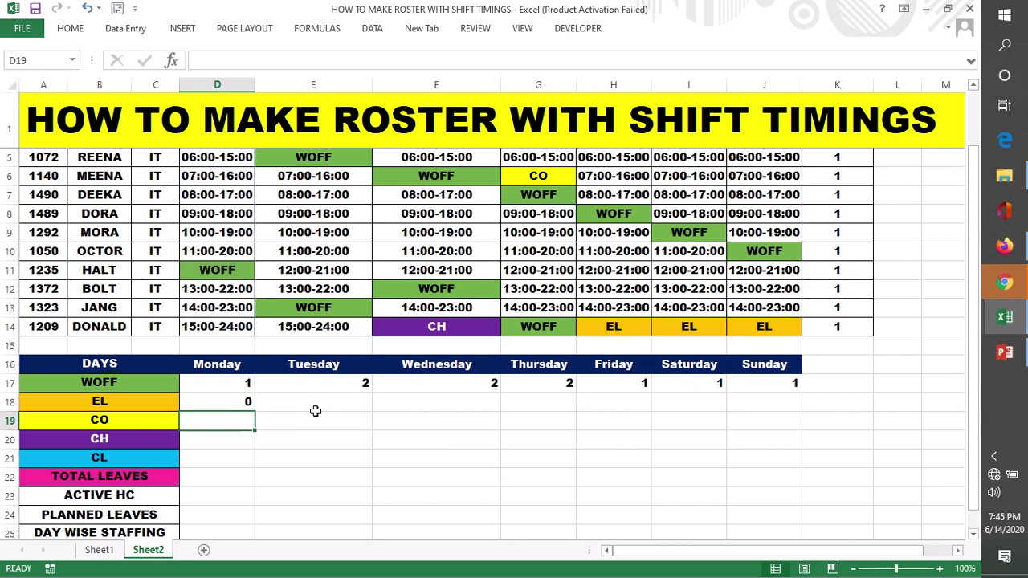
# Step: Fill the D18 formula across the EL row through Sunday in J18
pyautogui.click(250, 400)
pyautogui.moveTo(256, 412); pyautogui.dragTo(796, 414)
pyautogui.scroll(-1, 675, 279)
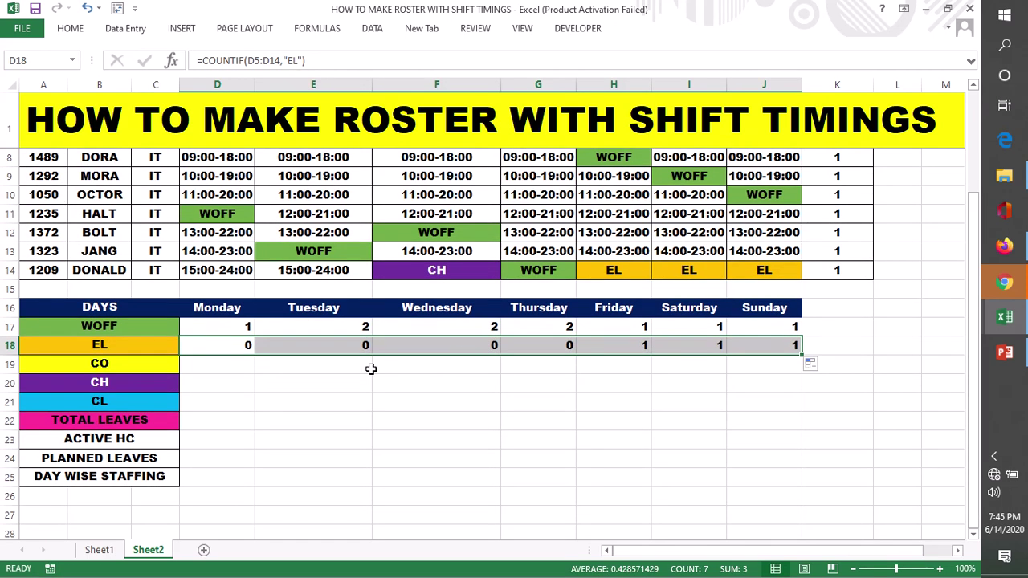
# Step: Enter =COUNTIF(D5:D14,"CO") in D19 by reusing the copied WOFF formula with its criterion replaced
pyautogui.click(226, 364)
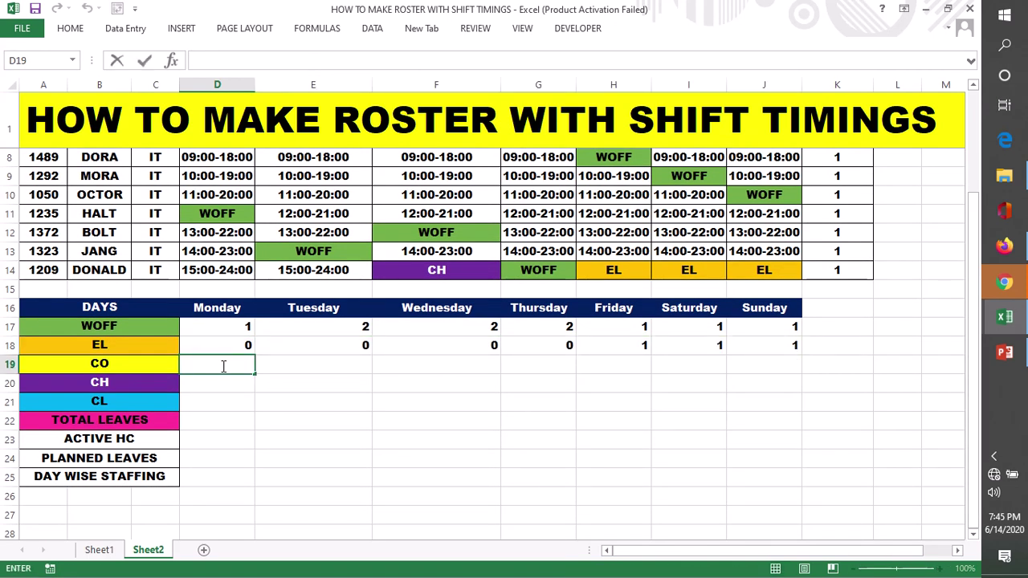
pyautogui.write('=')
pyautogui.write('COUNTIF(D5:D14,"WOFF")')
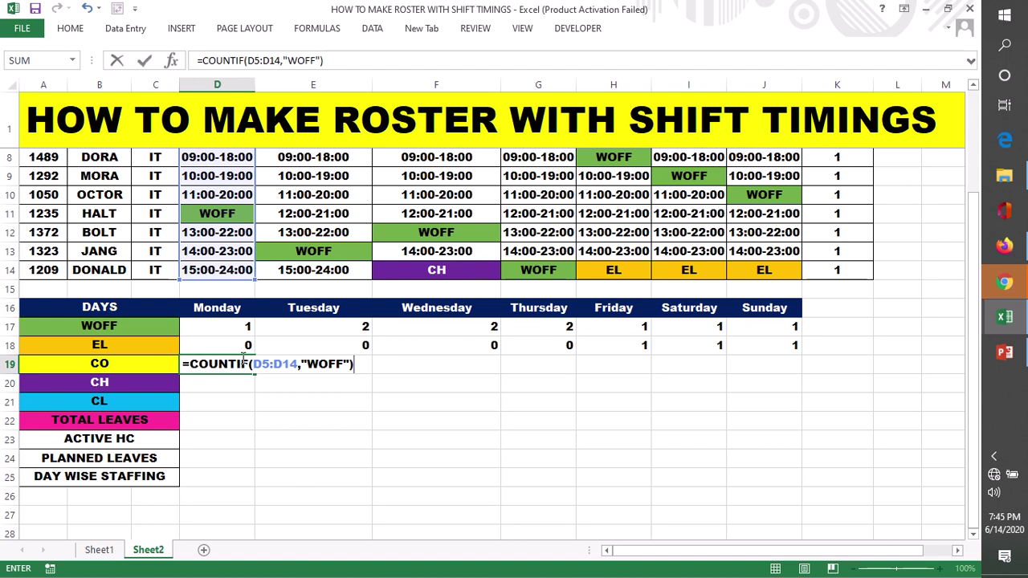
pyautogui.moveTo(311, 365); pyautogui.dragTo(340, 366)
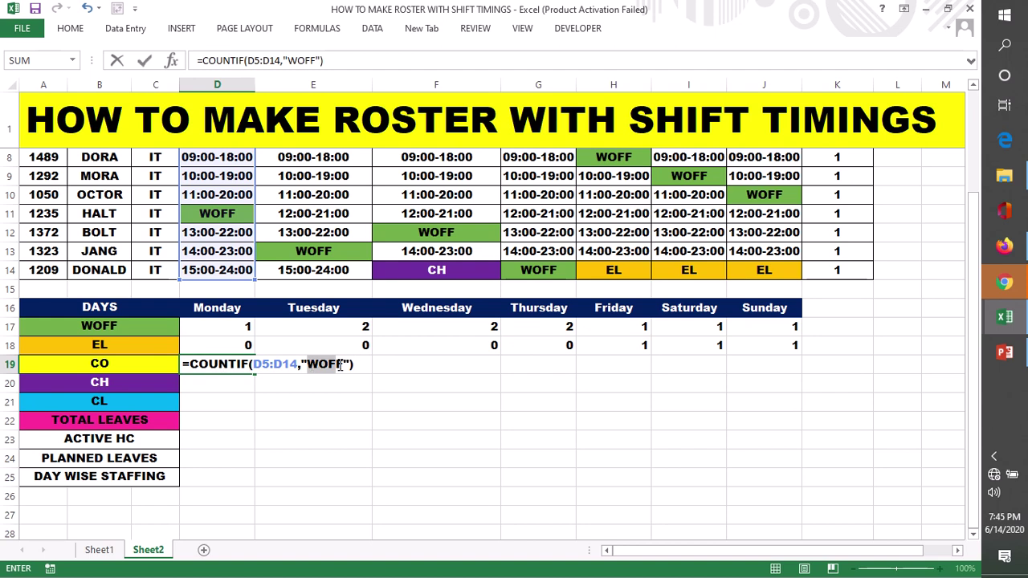
pyautogui.press('BackSpace')
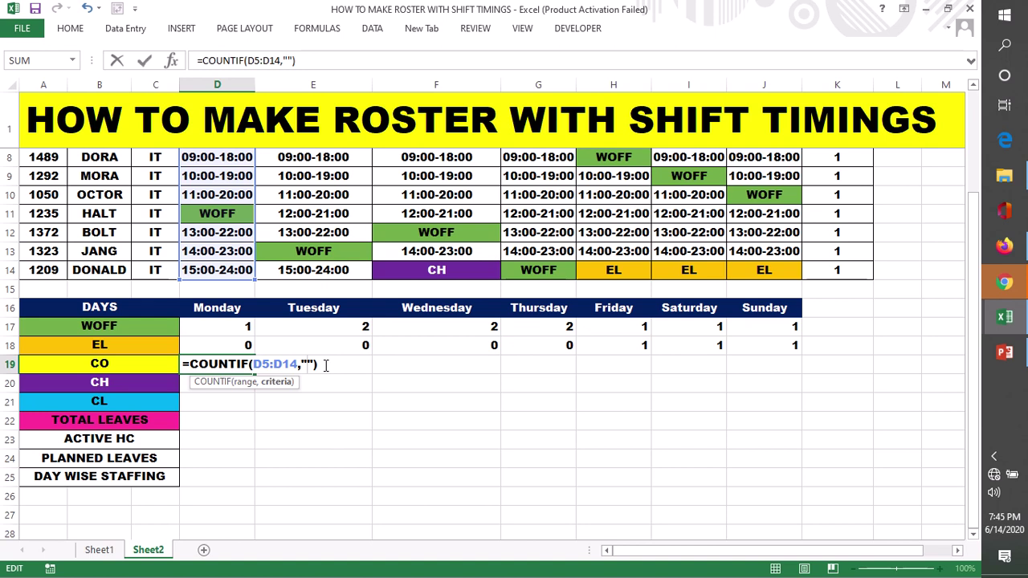
pyautogui.write('CO')
pyautogui.press('Return')
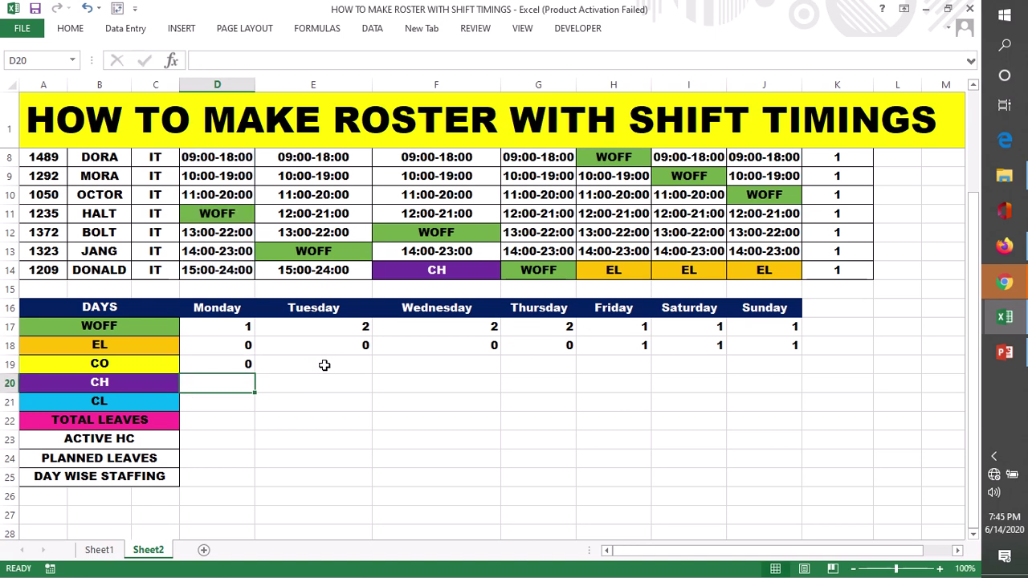
# Step: Fill the D19 formula across the CO row through Sunday in J19
pyautogui.click(244, 366)
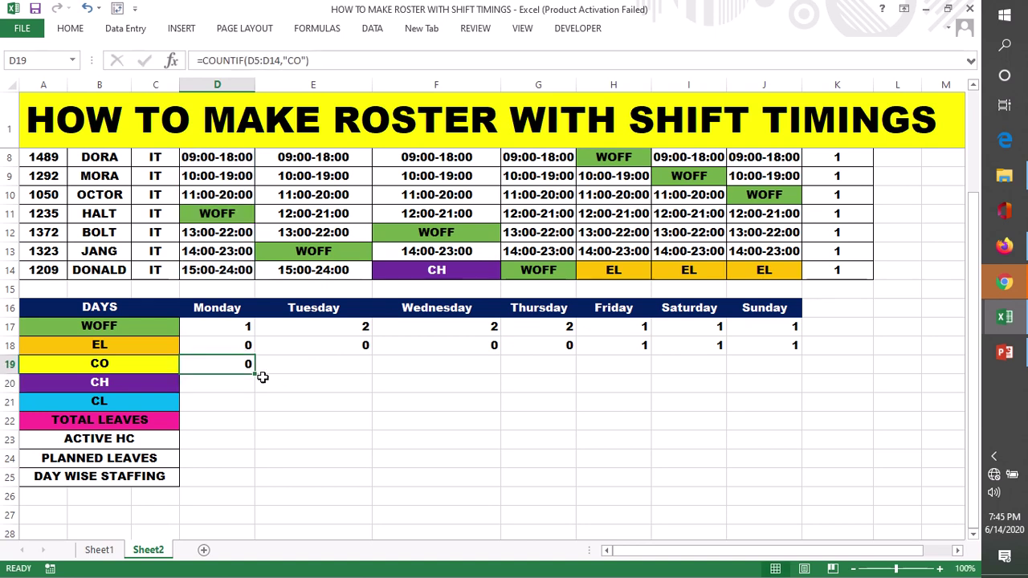
pyautogui.moveTo(255, 374); pyautogui.dragTo(803, 374)
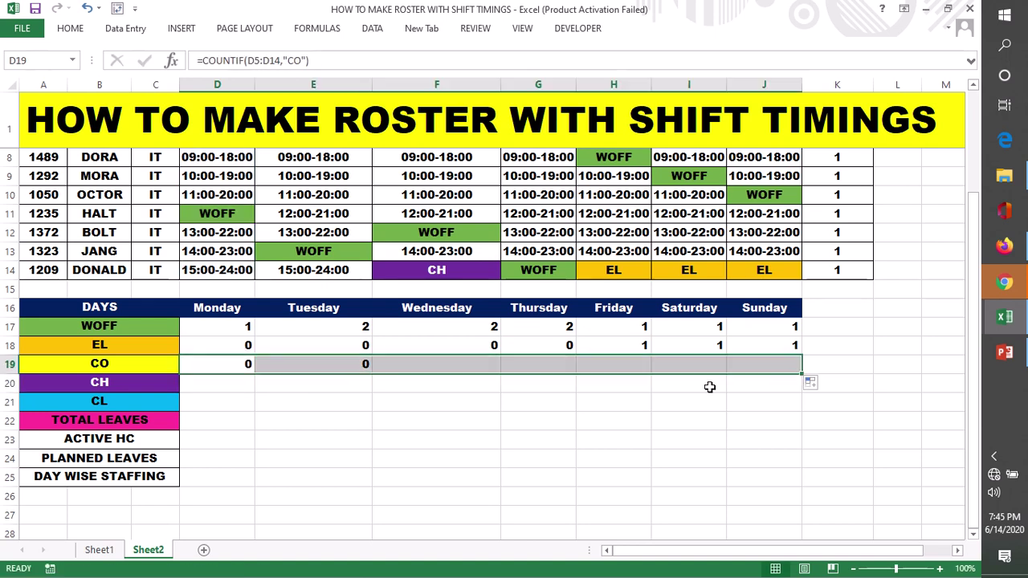
# Step: Enter =COUNTIF(D5:D14,"CH") in D20 by adapting the copied WOFF formula, and fill it across the CH row through J20
pyautogui.doubleClick(244, 383)
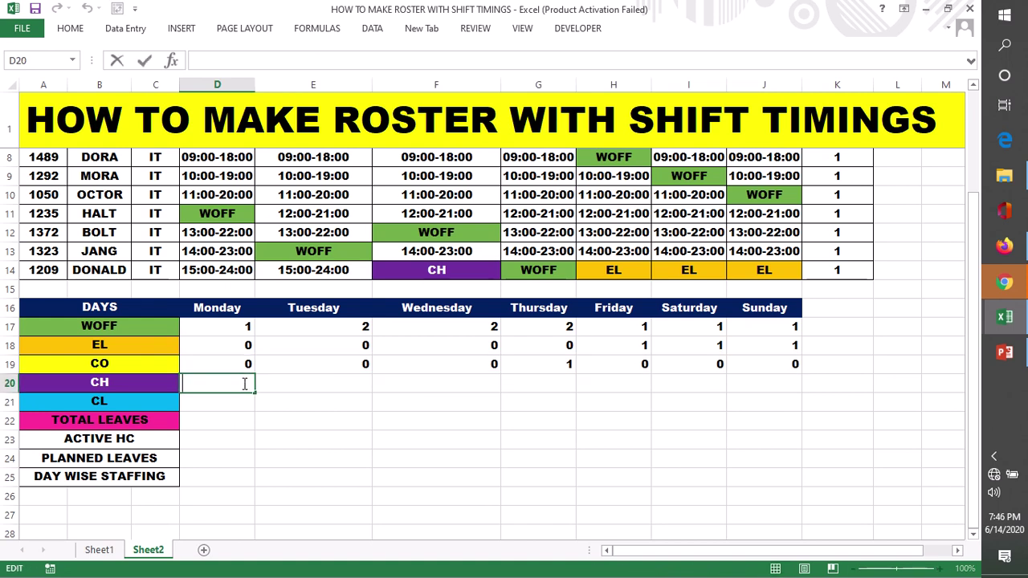
pyautogui.write('=')
pyautogui.write('COUNTIF(D5:D14,"WOFF")')
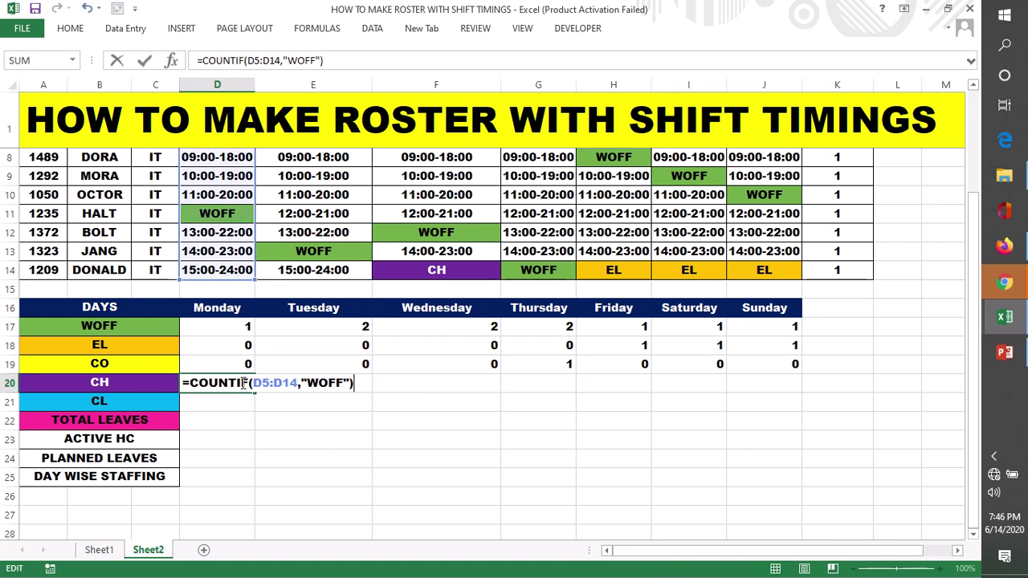
pyautogui.moveTo(344, 382); pyautogui.dragTo(309, 382)
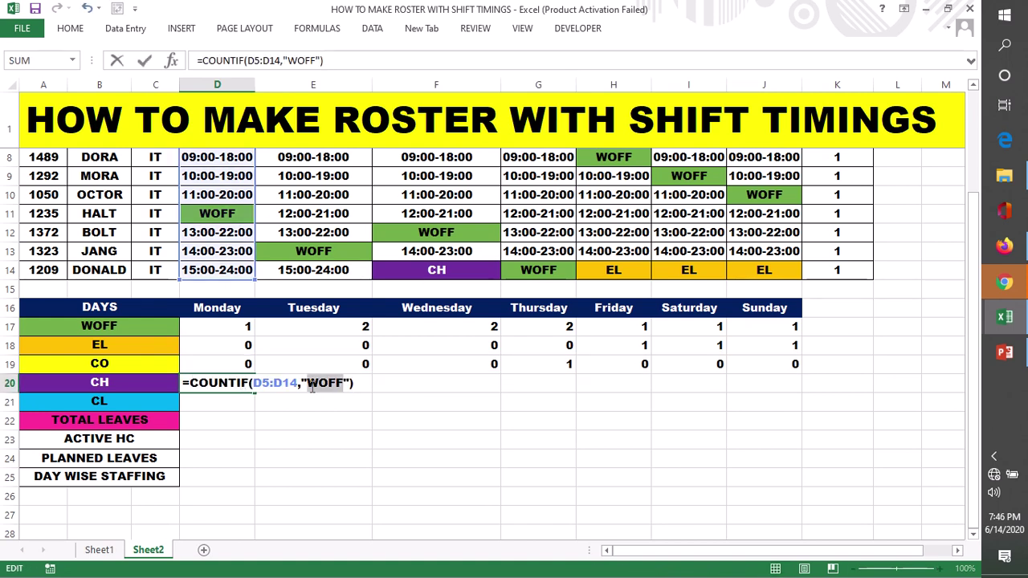
pyautogui.write('CH')
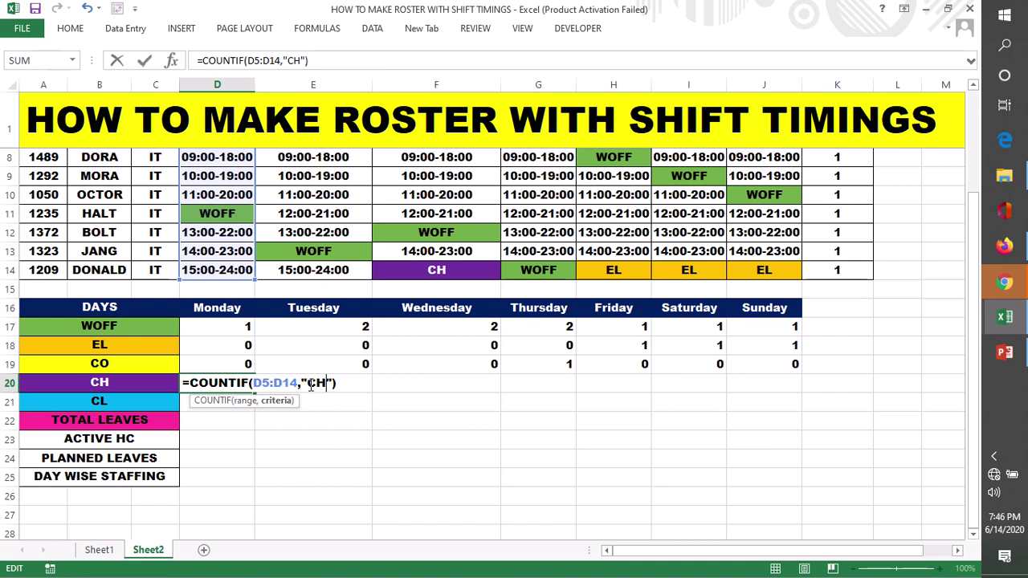
pyautogui.press('Return')
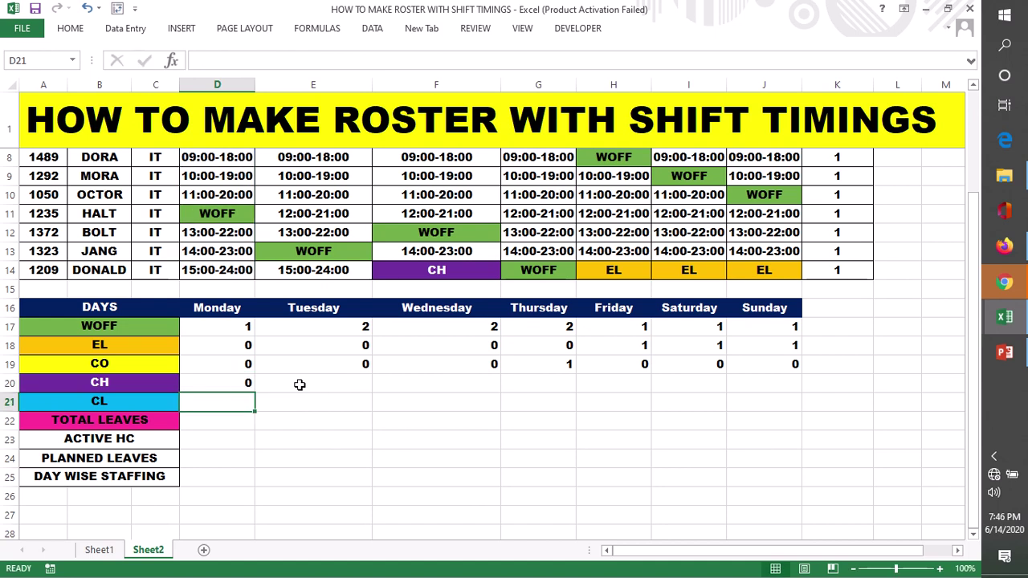
pyautogui.click(226, 383)
pyautogui.moveTo(252, 392); pyautogui.dragTo(735, 397)
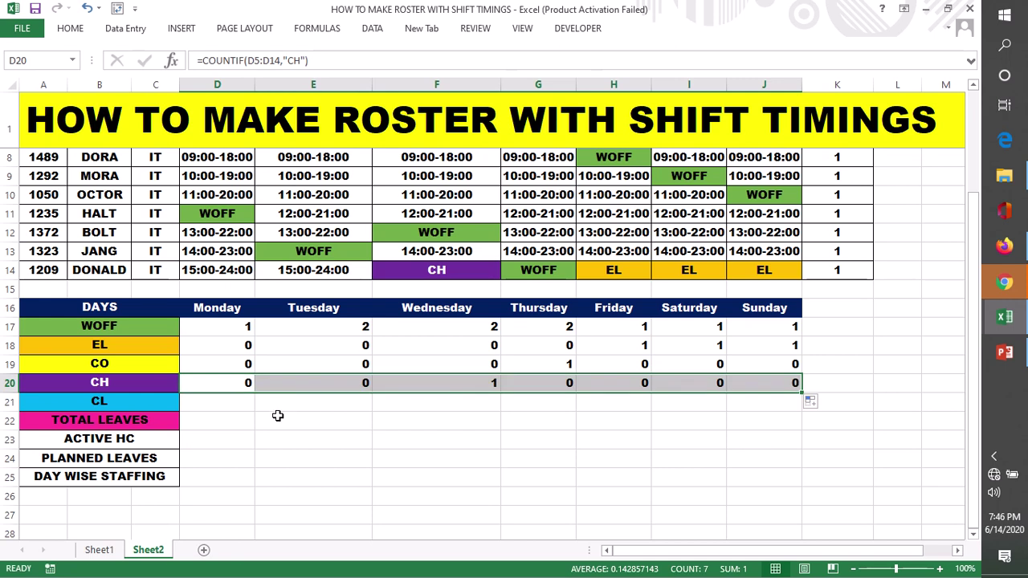
# Step: Enter =COUNTIF(D5:D14,"CL") in D21 by adapting the copied WOFF formula, and fill it across the CL row through J21
pyautogui.click(230, 404)
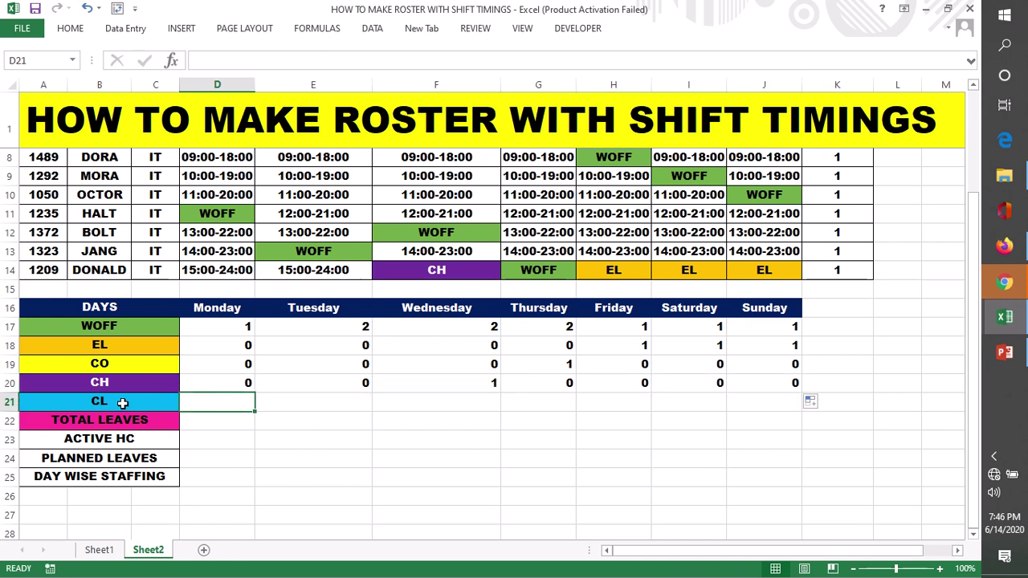
pyautogui.doubleClick(239, 403)
pyautogui.write('=')
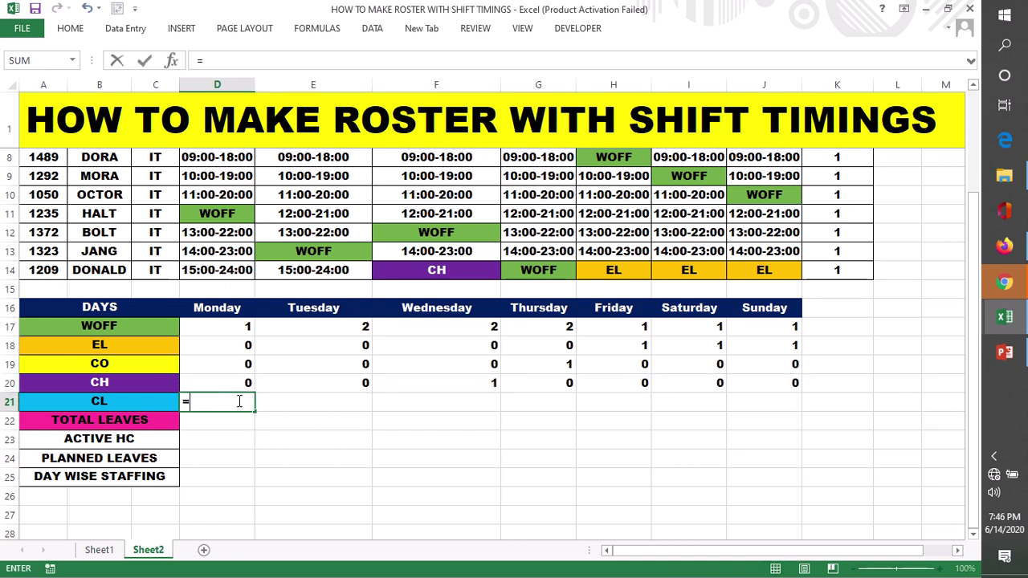
pyautogui.write('COUNTIF(D5:D14,"WOFF")')
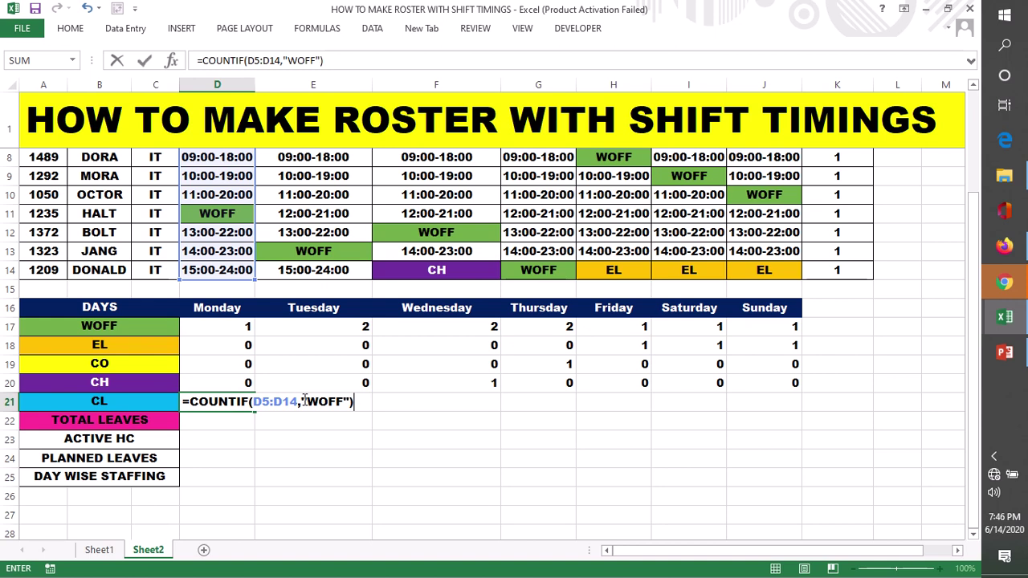
pyautogui.moveTo(349, 404); pyautogui.dragTo(316, 401)
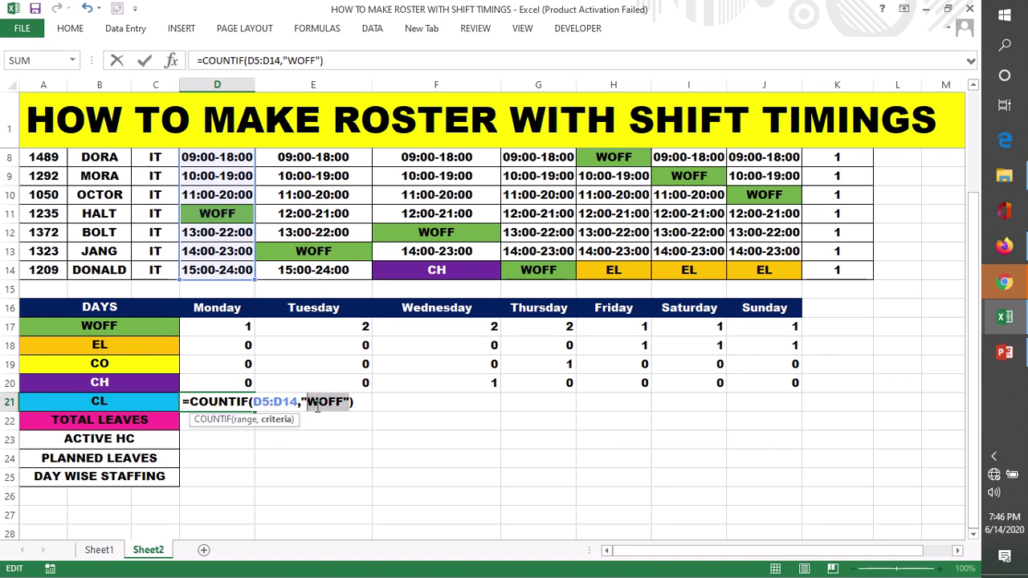
pyautogui.press('BackSpace')
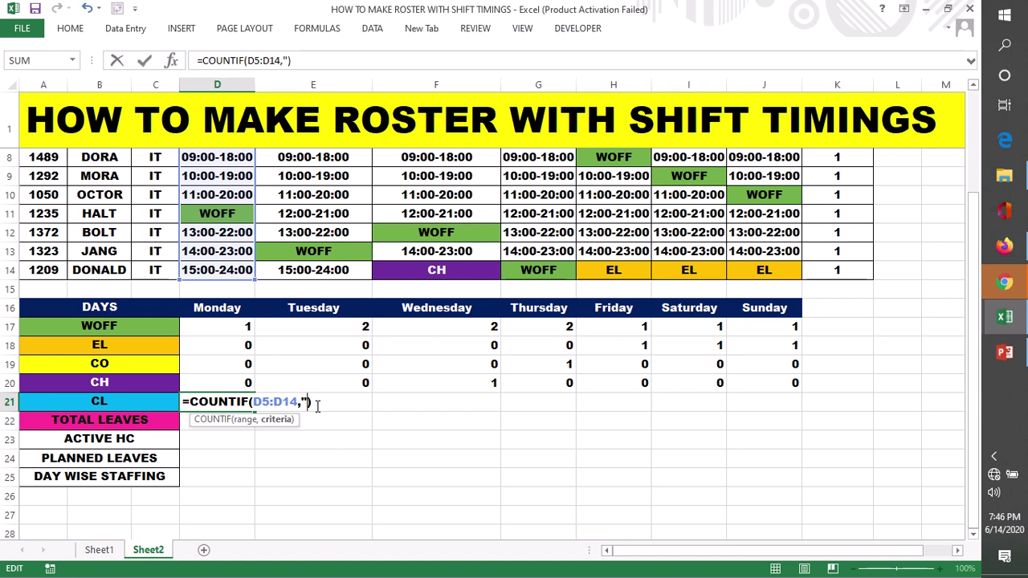
pyautogui.write('CL"')
pyautogui.press('Return')
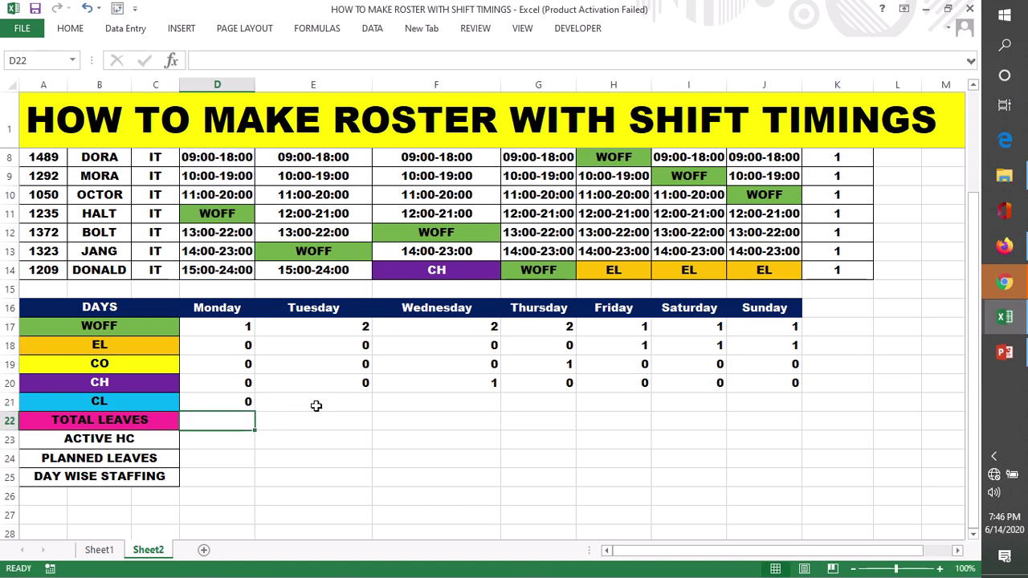
pyautogui.click(243, 401)
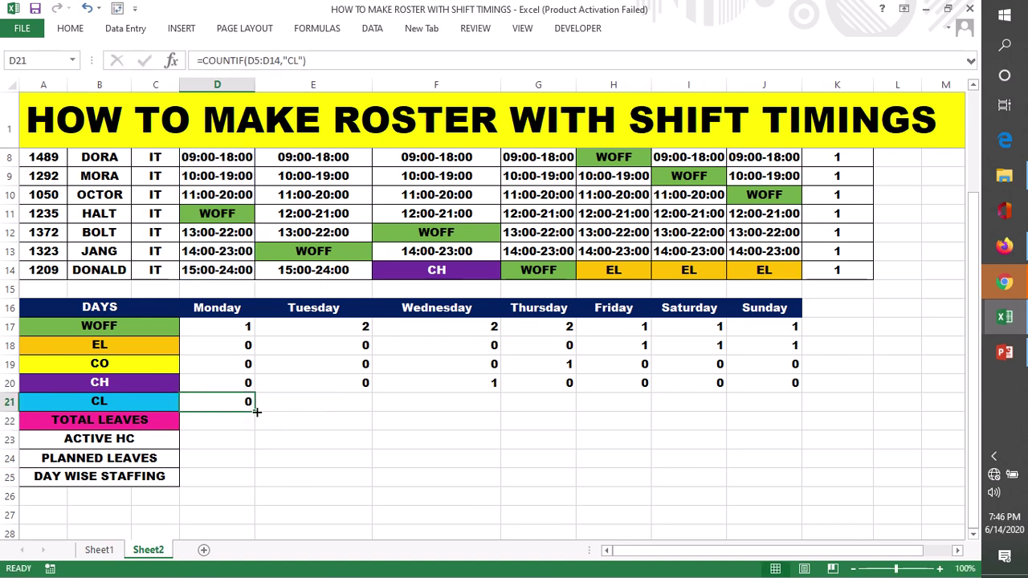
pyautogui.moveTo(255, 411); pyautogui.dragTo(780, 412)
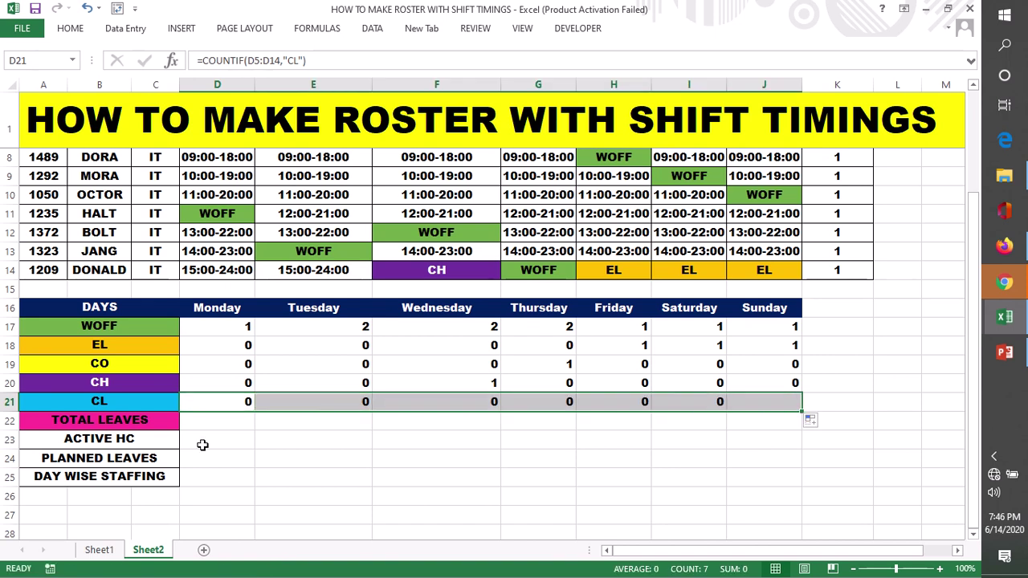
# Step: Total Monday's leaves with =SUM(D17:D21) in D22 and fill the formula across the TOTAL LEAVES row through J22
pyautogui.click(222, 422)
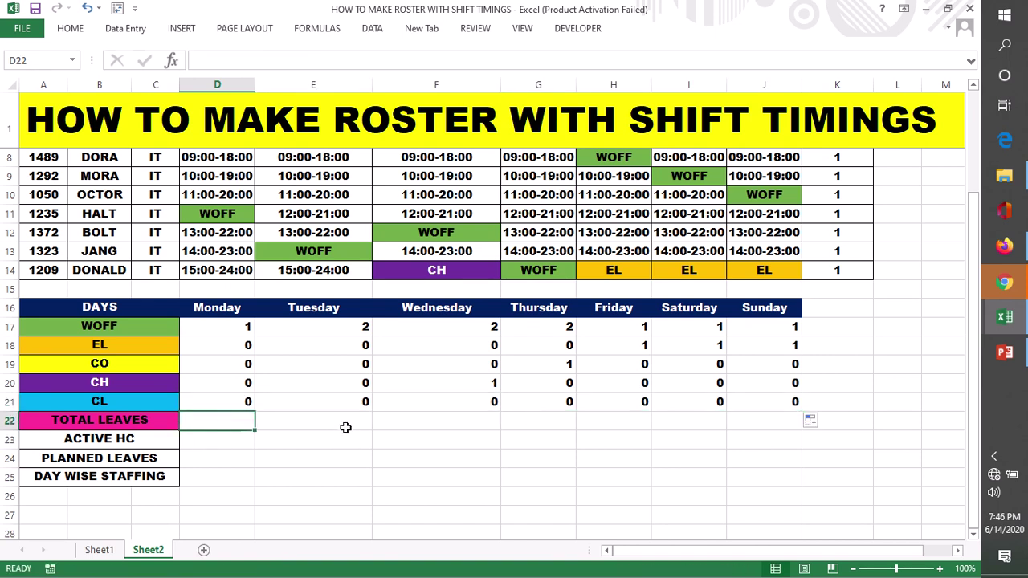
pyautogui.moveTo(225, 326); pyautogui.dragTo(234, 399)
pyautogui.click(212, 326)
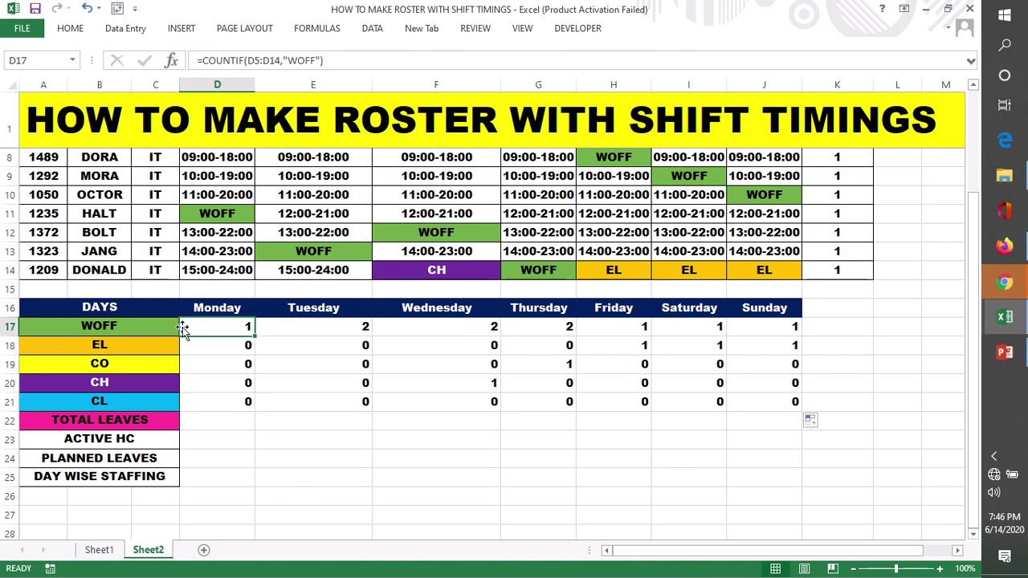
pyautogui.click(218, 348)
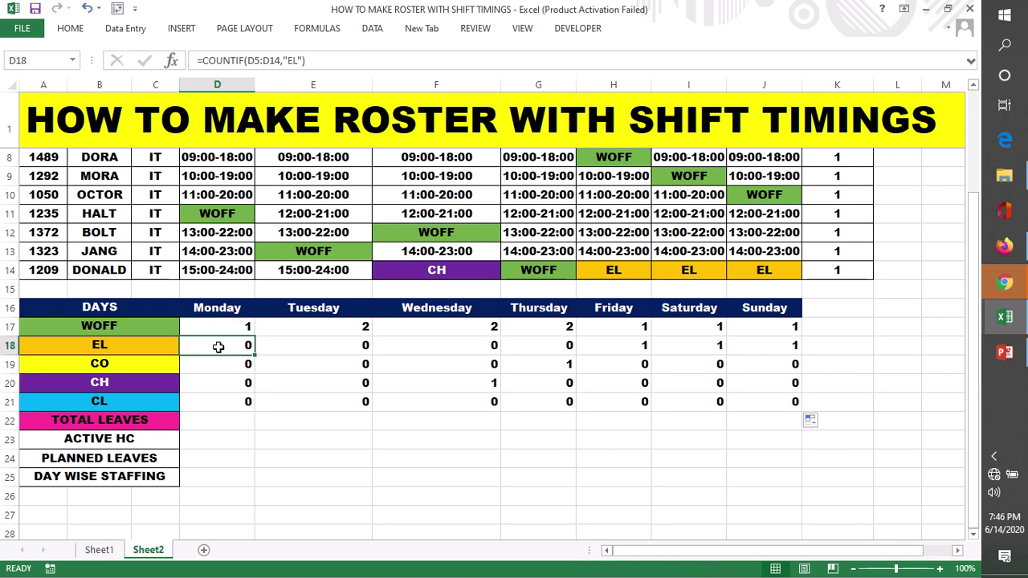
pyautogui.click(232, 420)
pyautogui.doubleClick(204, 418)
pyautogui.write('=')
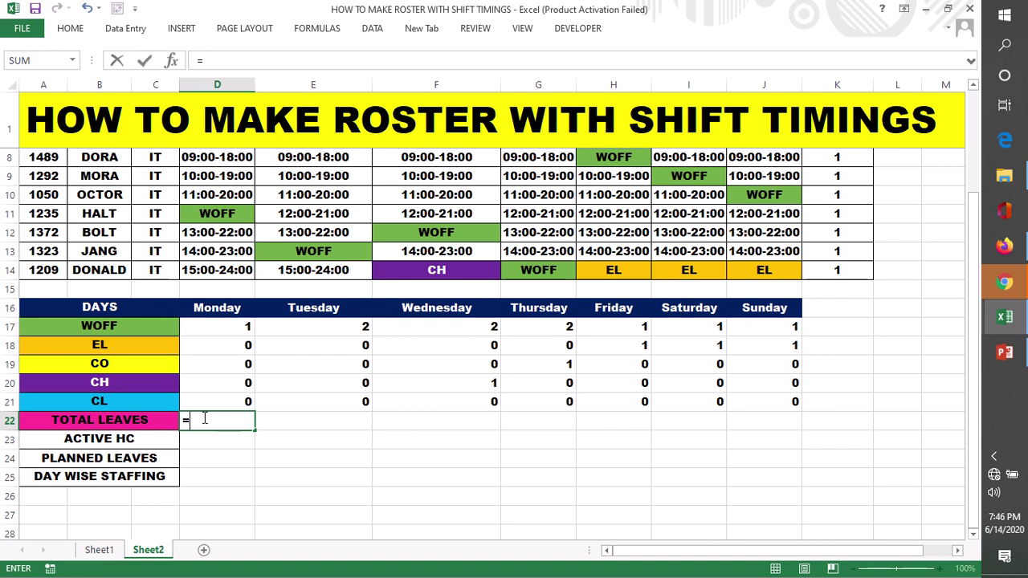
pyautogui.write('SUM(')
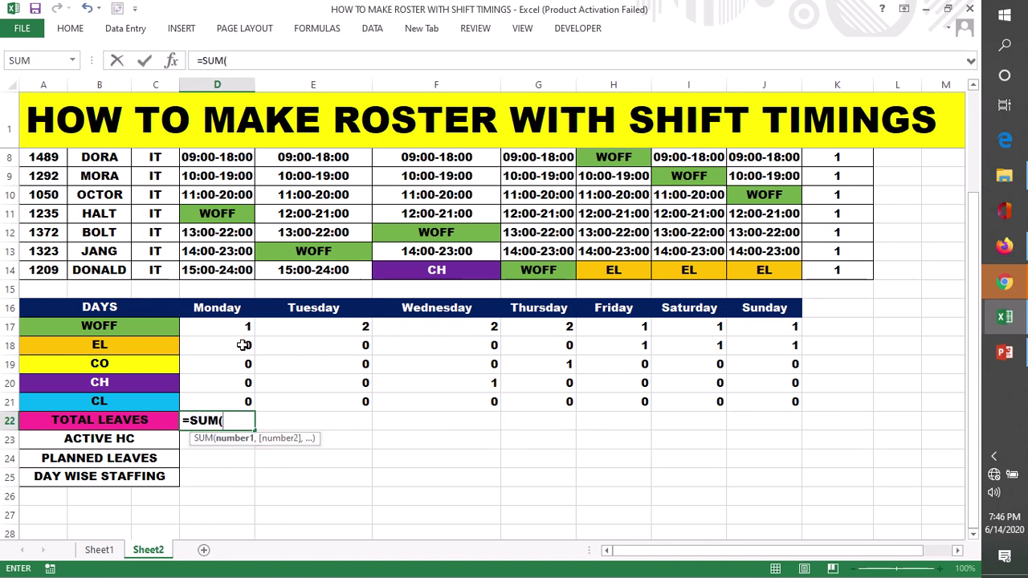
pyautogui.moveTo(247, 324); pyautogui.dragTo(245, 401)
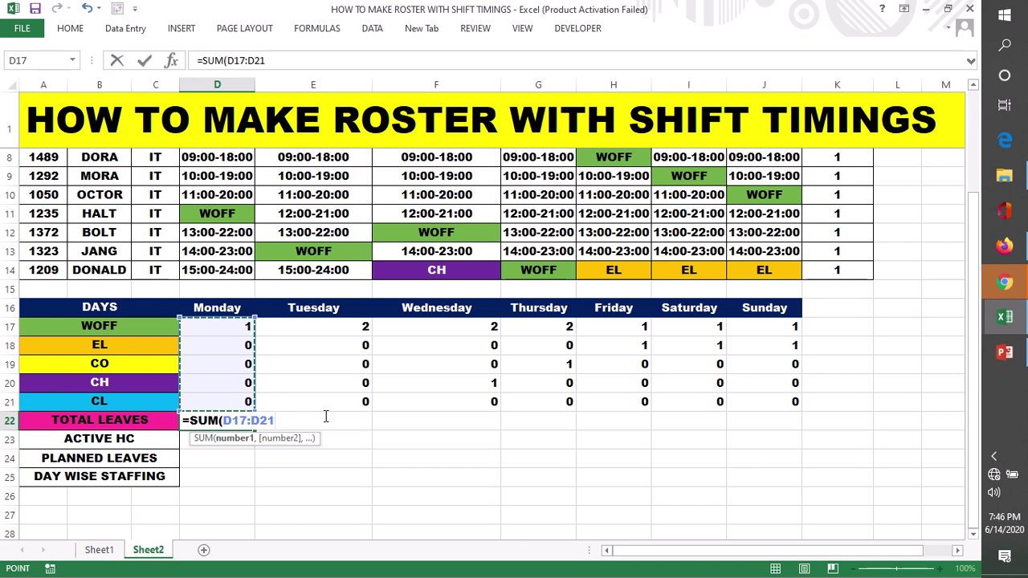
pyautogui.press('Return')
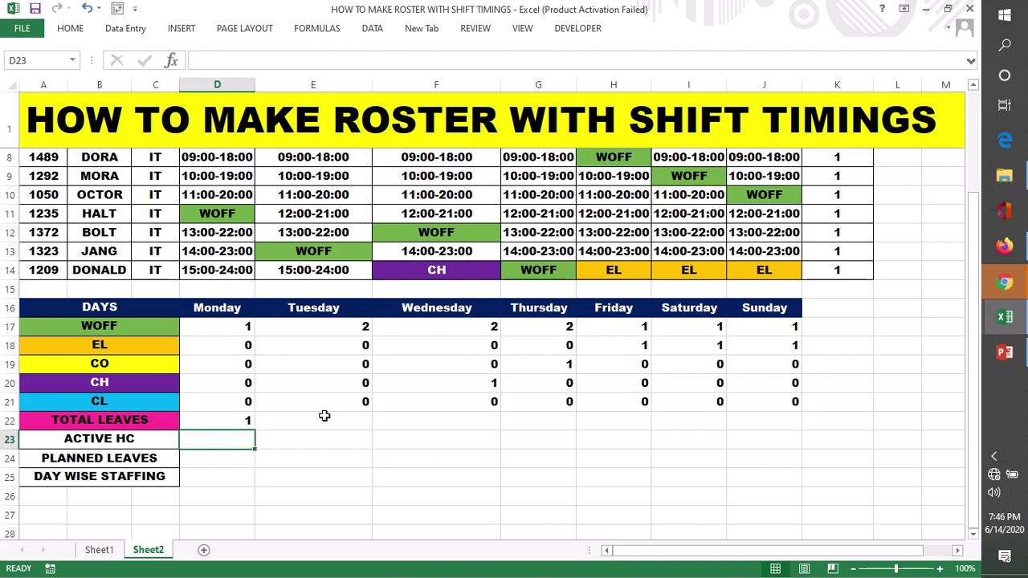
pyautogui.click(245, 423)
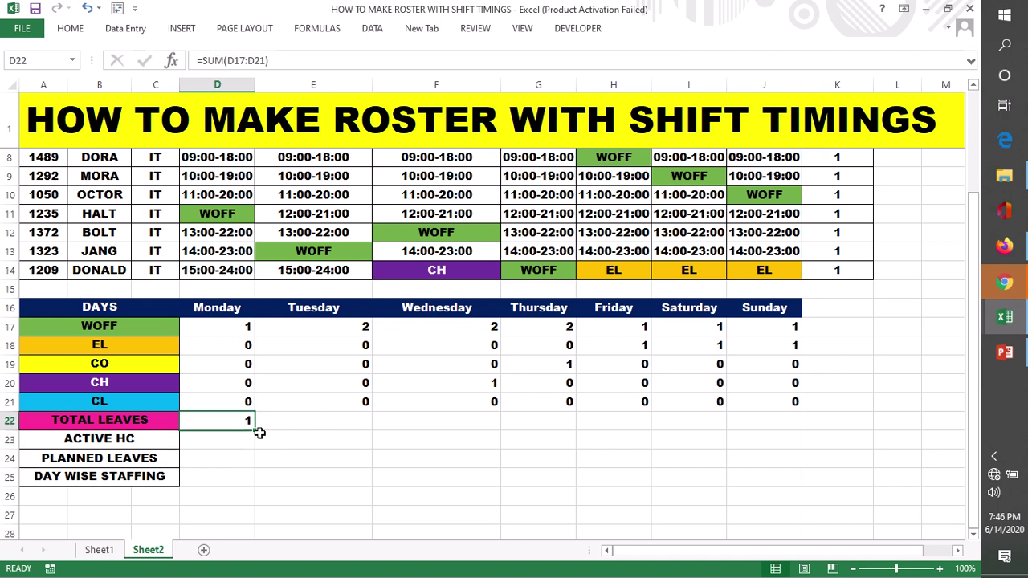
pyautogui.moveTo(254, 428); pyautogui.dragTo(799, 426)
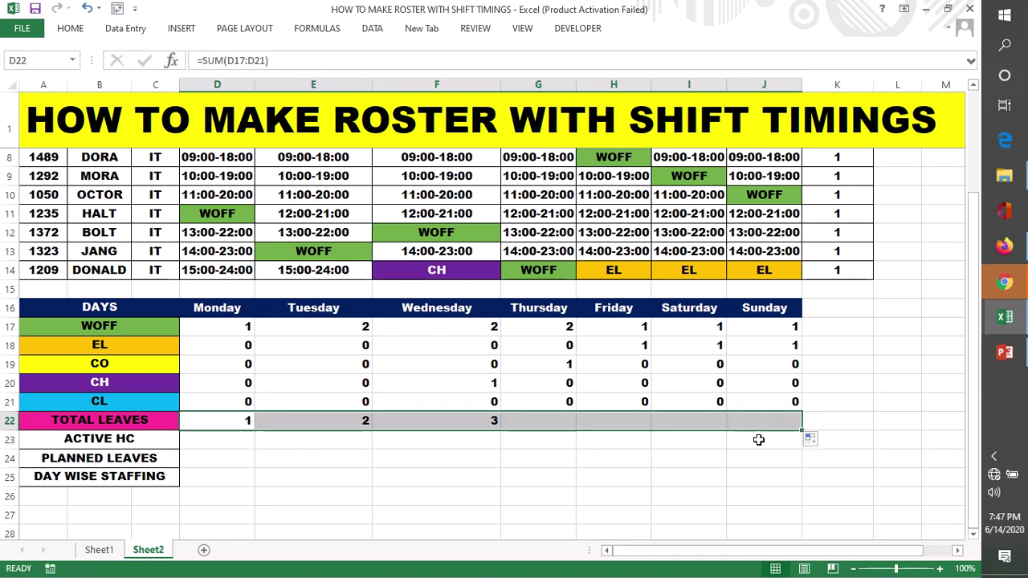
# Step: Examine the formula behind Monday's ACTIVE HC value in D23 of Sheet1
pyautogui.scroll(-1, 762, 349)
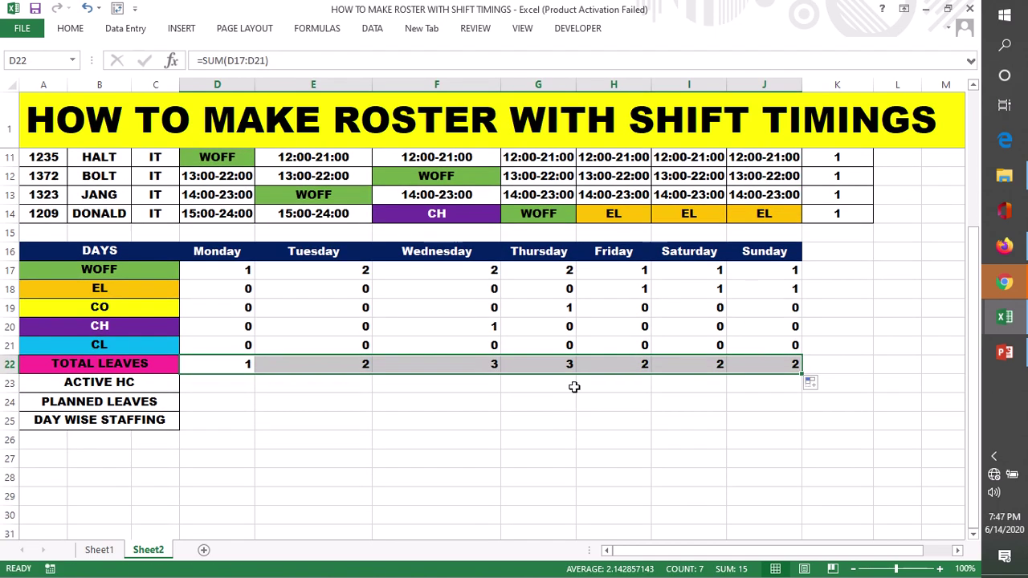
pyautogui.click(219, 384)
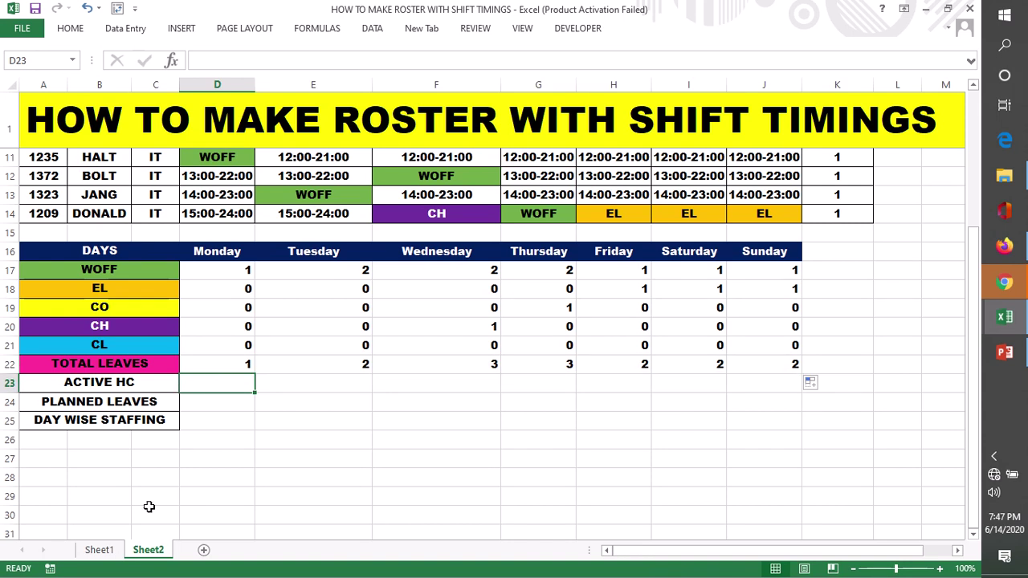
pyautogui.click(98, 549)
pyautogui.scroll(-1, 419, 332)
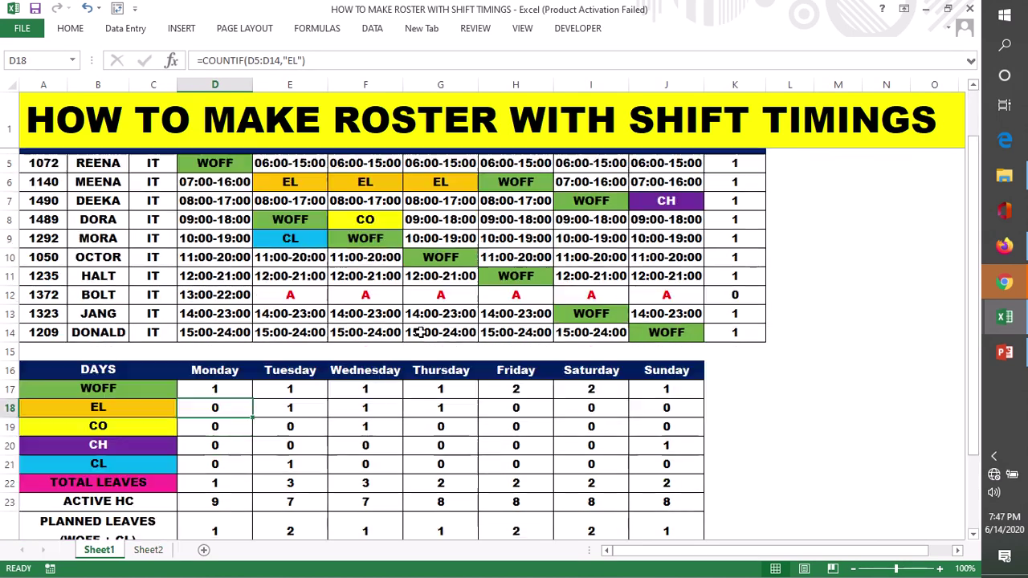
pyautogui.scroll(-1, 419, 332)
pyautogui.doubleClick(213, 439)
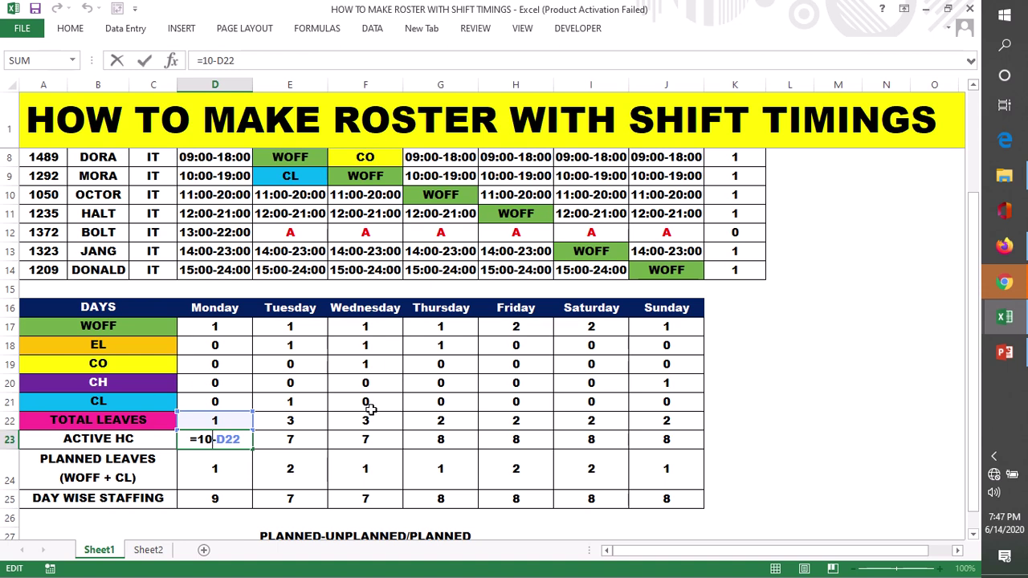
pyautogui.press('Return')
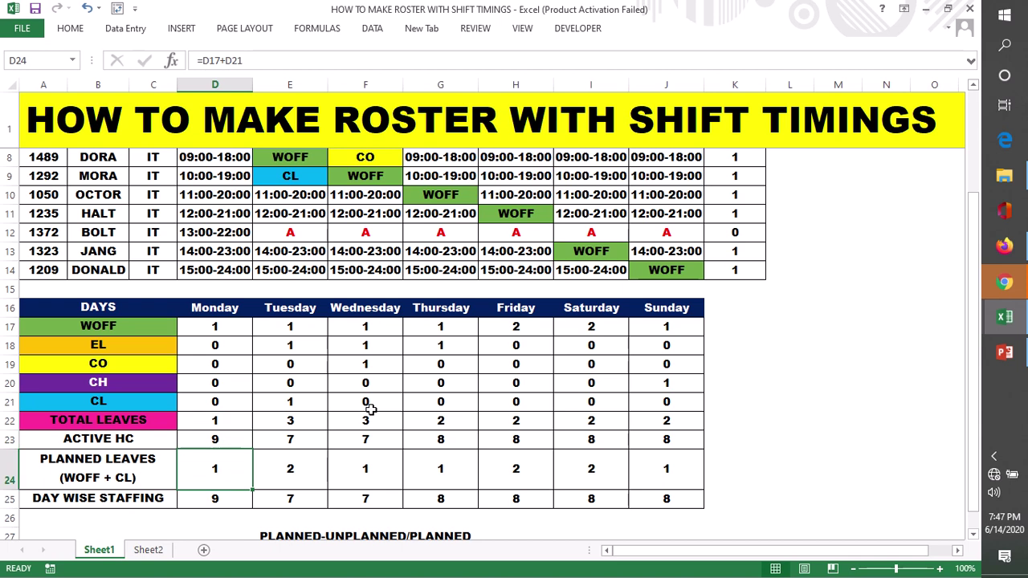
# Step: Return to Sheet2 and go through the employee IDs in A5:A14 one by one to count the headcount
pyautogui.click(148, 550)
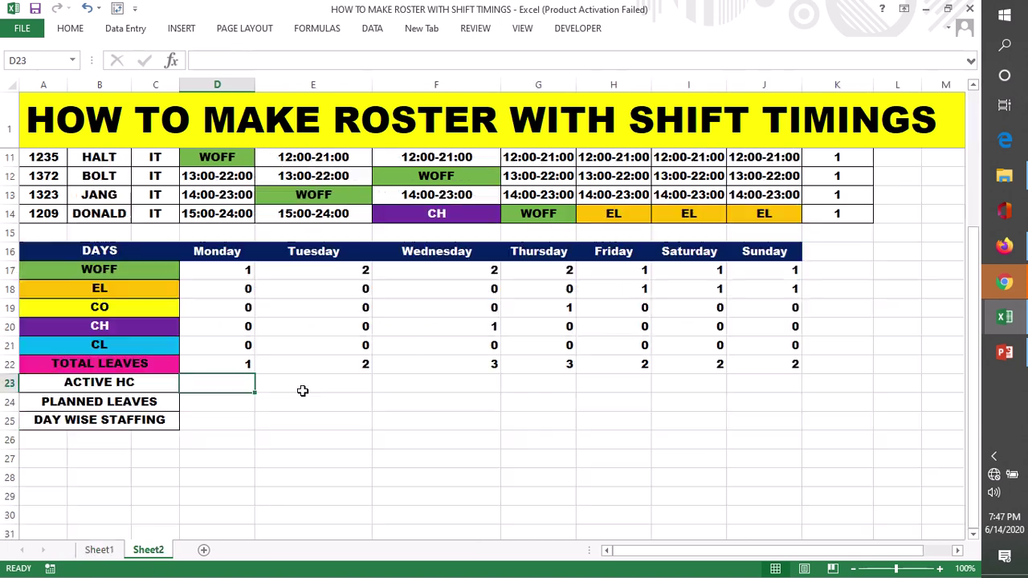
pyautogui.scroll(3, 378, 310)
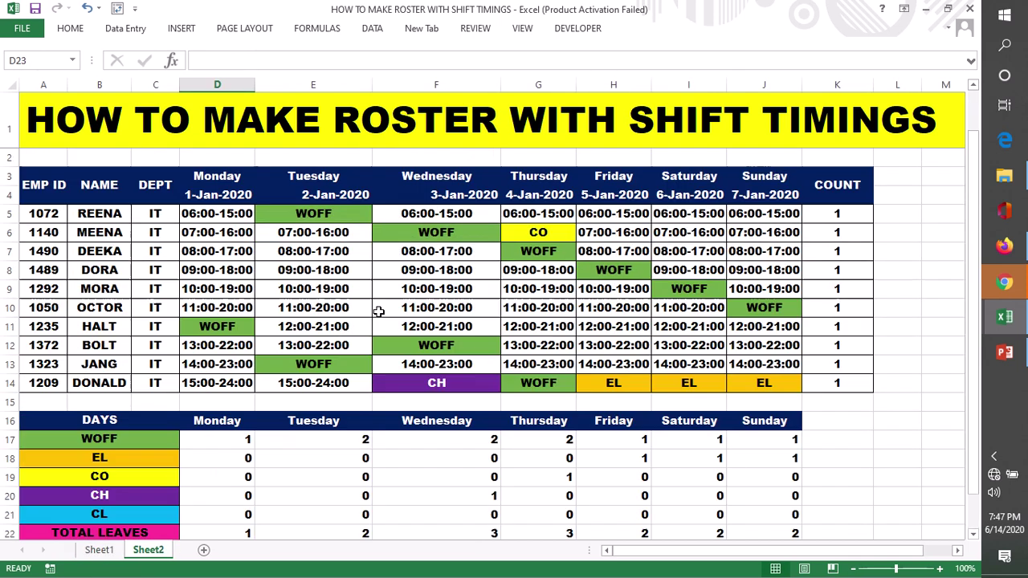
pyautogui.click(46, 213)
pyautogui.click(42, 232)
pyautogui.click(35, 252)
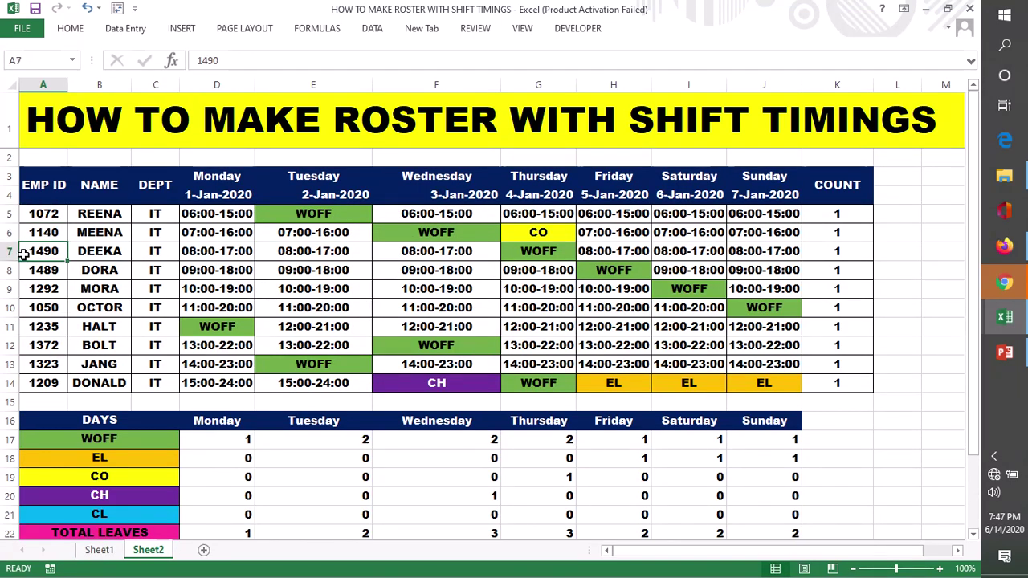
pyautogui.click(34, 271)
pyautogui.click(36, 289)
pyautogui.click(39, 308)
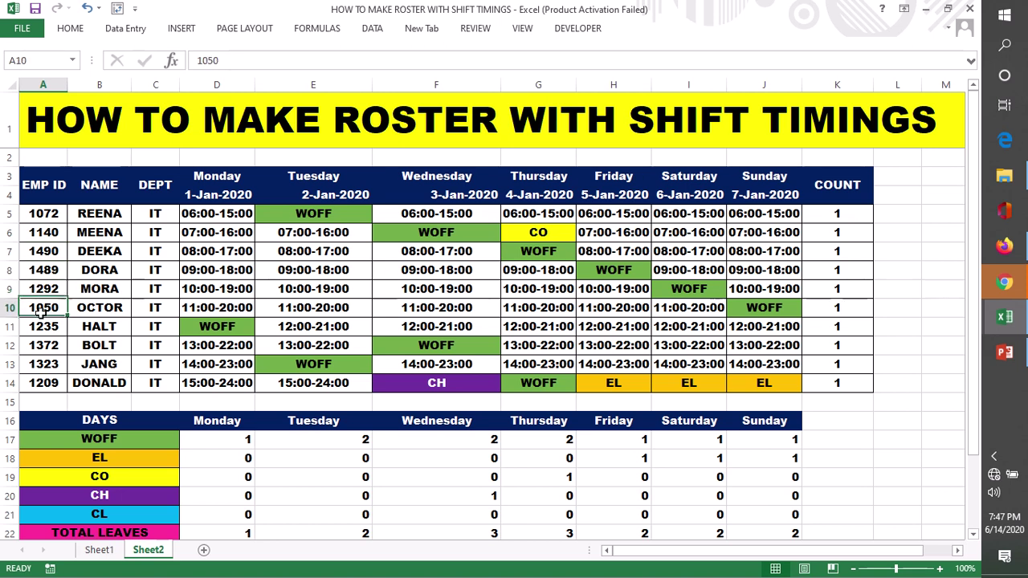
pyautogui.click(40, 326)
pyautogui.click(40, 346)
pyautogui.click(41, 364)
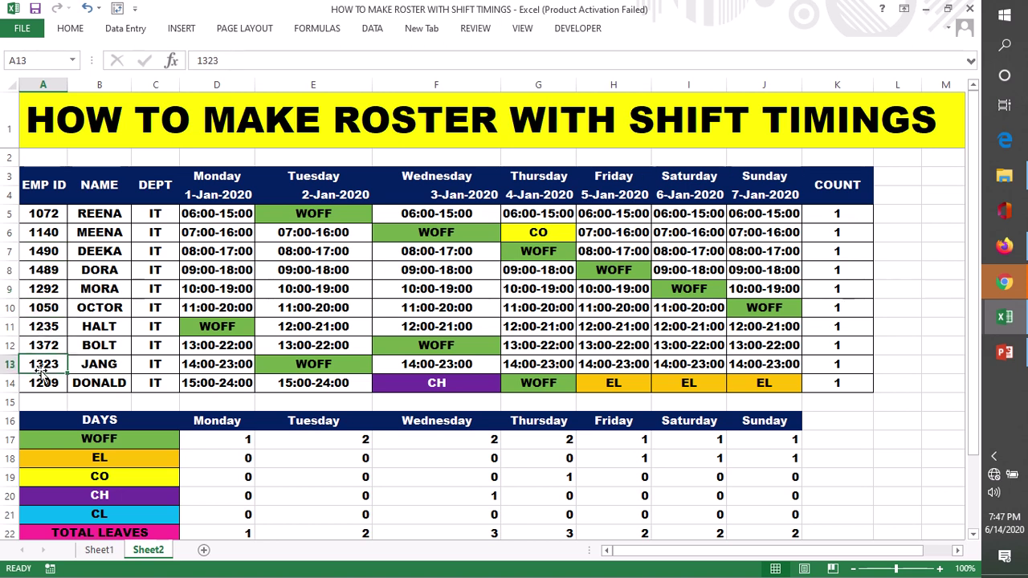
pyautogui.click(42, 382)
# Step: Enter =10-D22 in D23 for Monday's active headcount and fill the formula across the ACTIVE HC row through J23
pyautogui.scroll(-3, 161, 298)
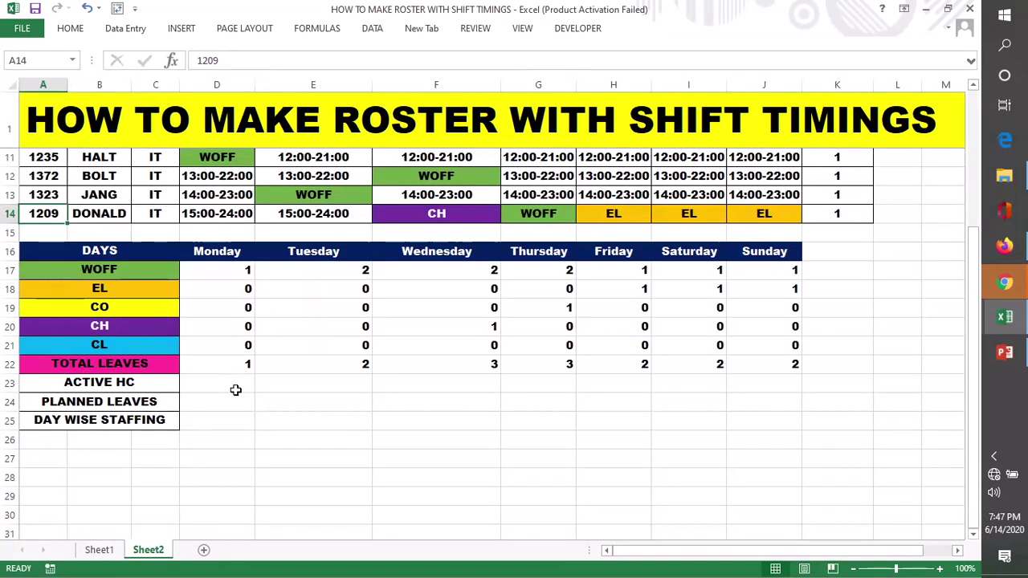
pyautogui.doubleClick(233, 387)
pyautogui.write('=10-')
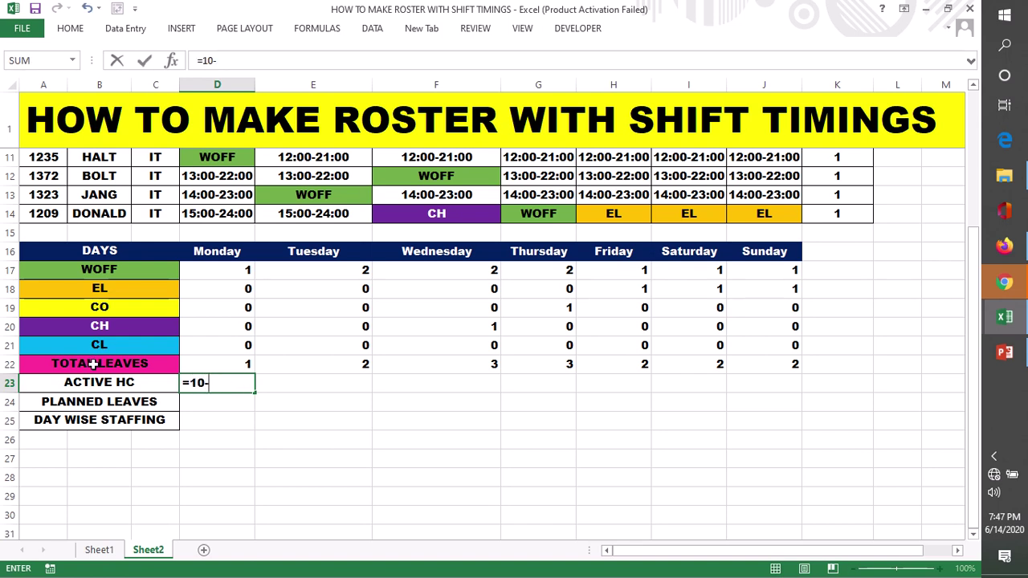
pyautogui.click(240, 364)
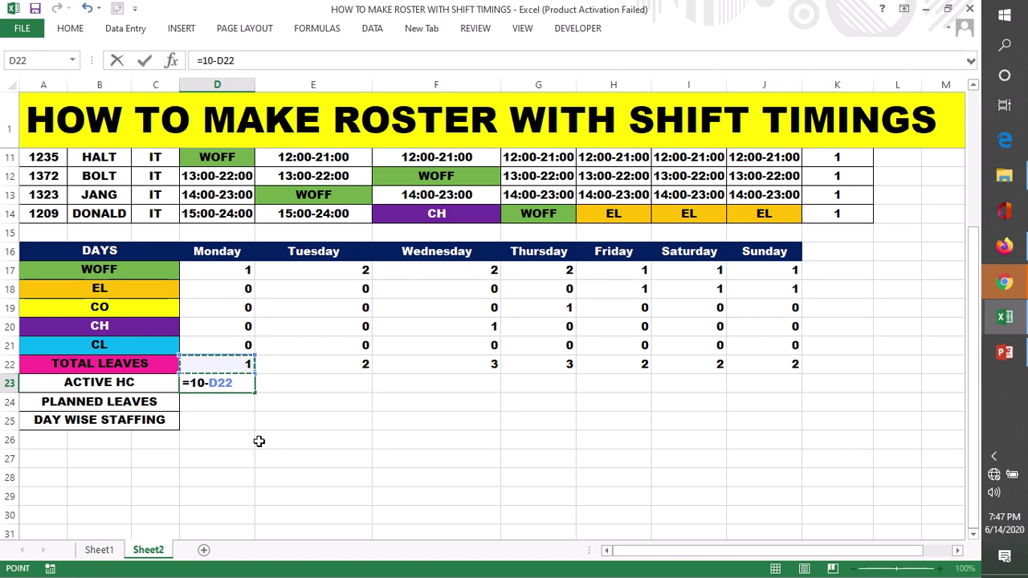
pyautogui.press('Return')
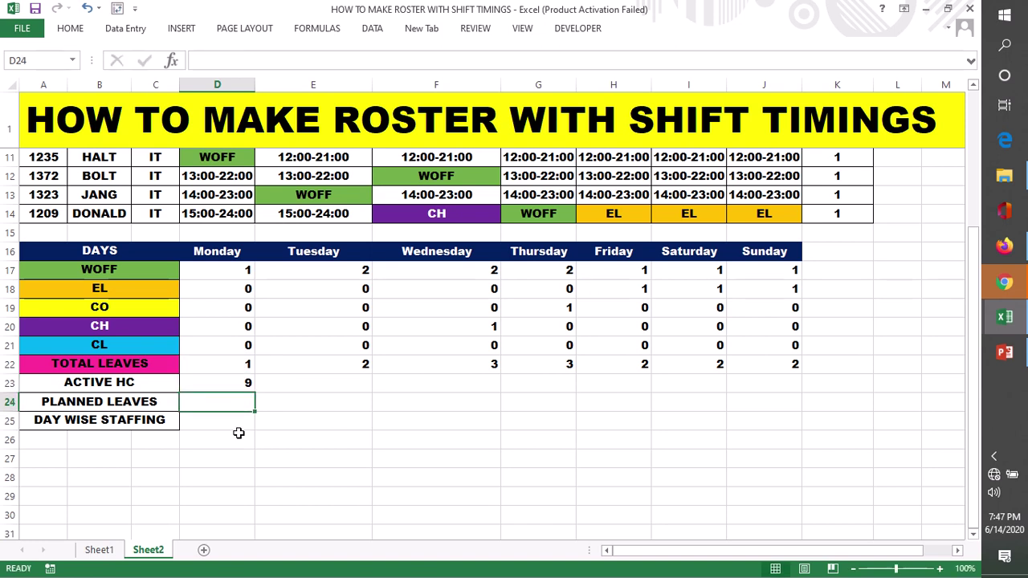
pyautogui.click(210, 381)
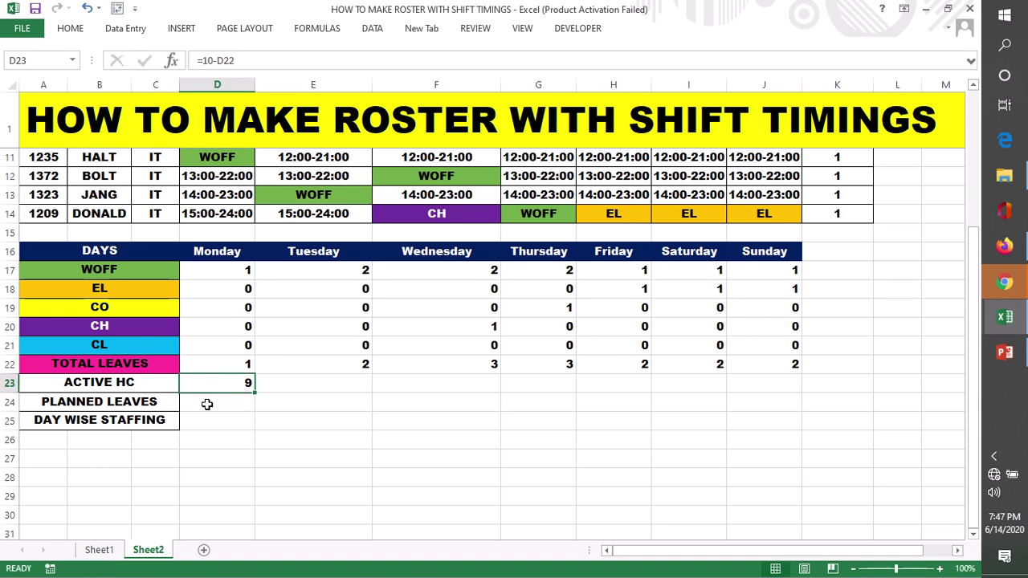
pyautogui.moveTo(255, 394); pyautogui.dragTo(795, 393)
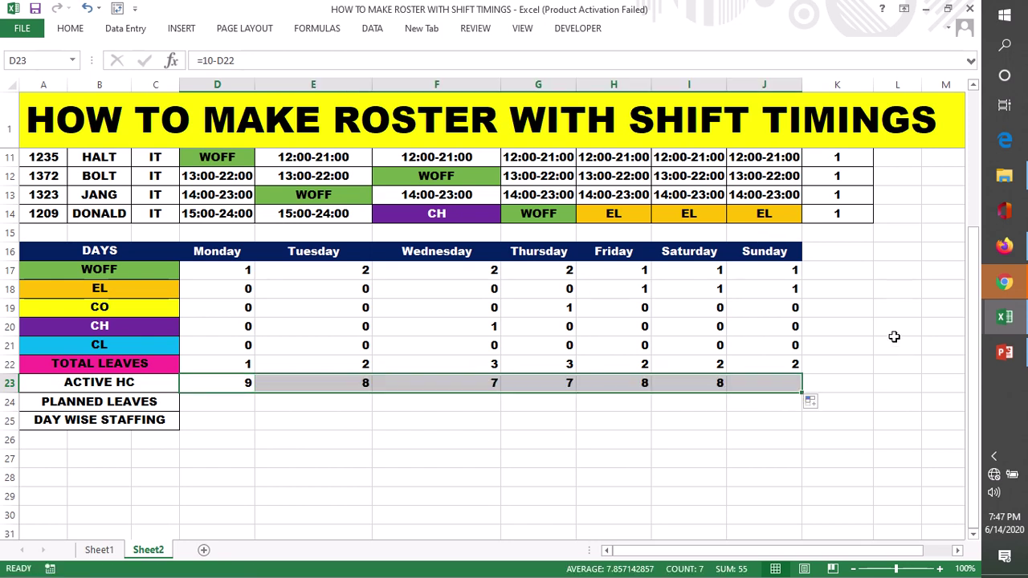
# Step: Increase the height of row 24 so the whole PLANNED LEAVES (WOFF + CL) label fits on two lines
pyautogui.scroll(-1, 498, 308)
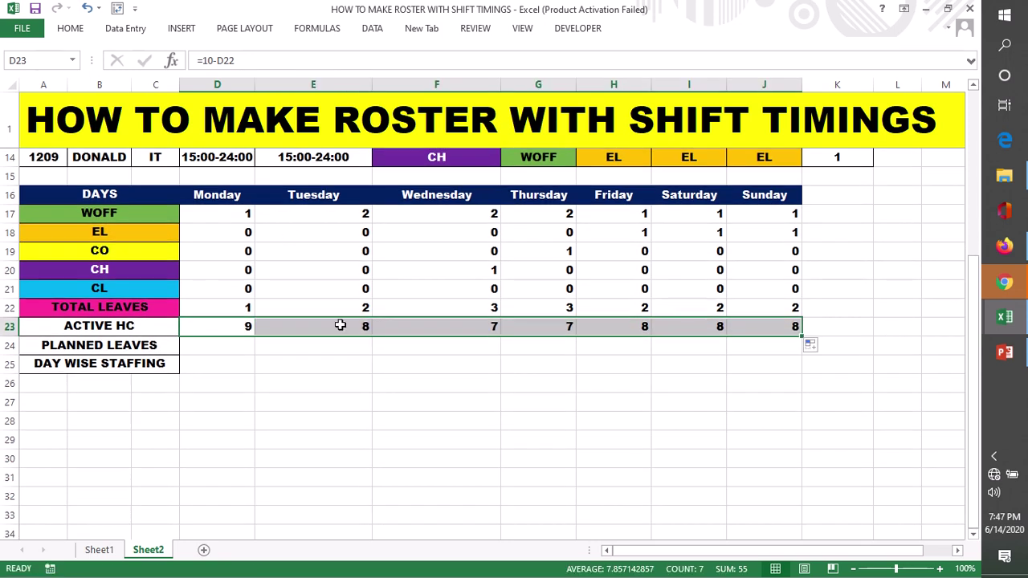
pyautogui.click(196, 348)
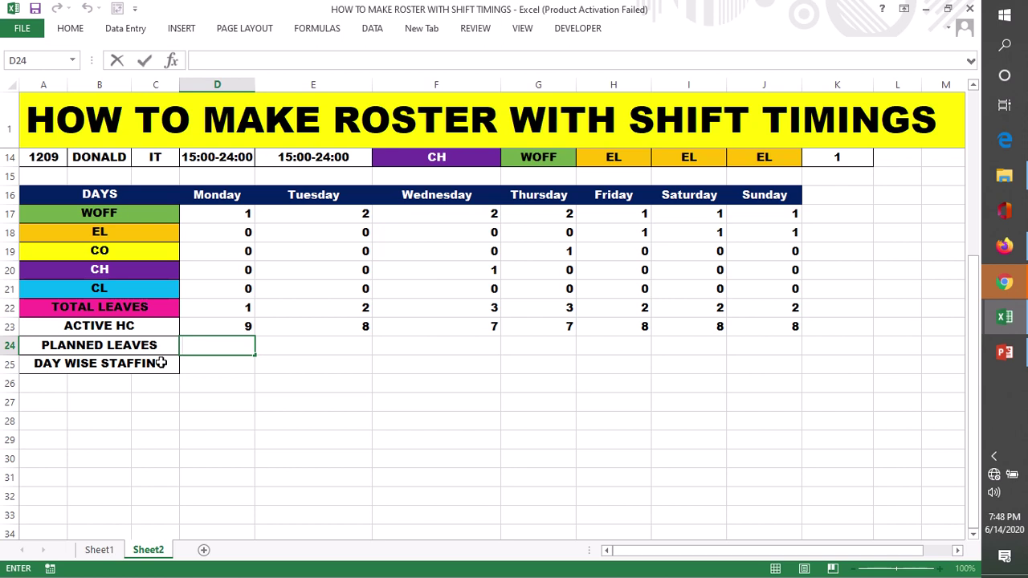
pyautogui.click(45, 350)
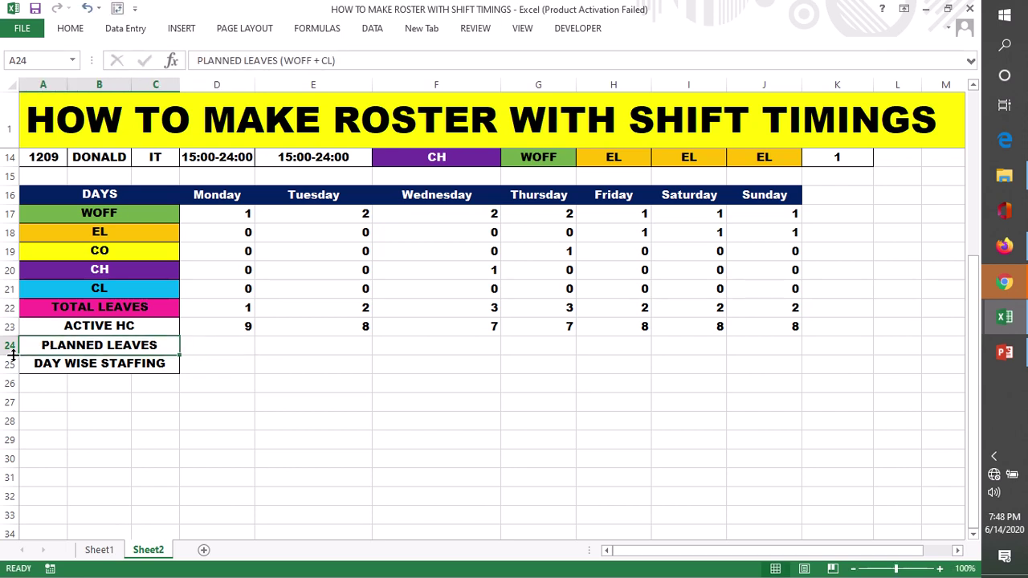
pyautogui.moveTo(12, 353); pyautogui.dragTo(13, 366)
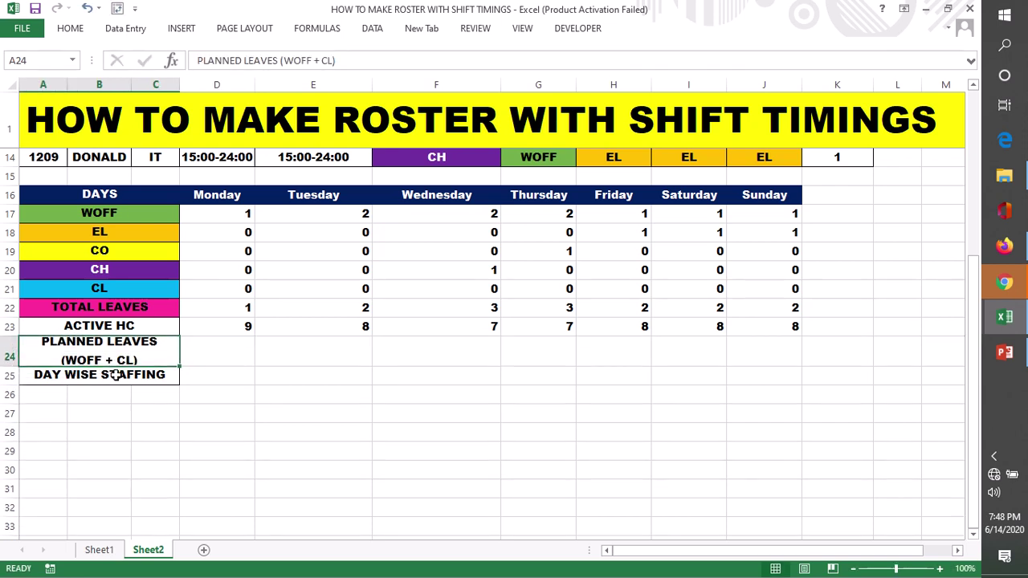
pyautogui.click(100, 213)
pyautogui.scroll(1, 286, 334)
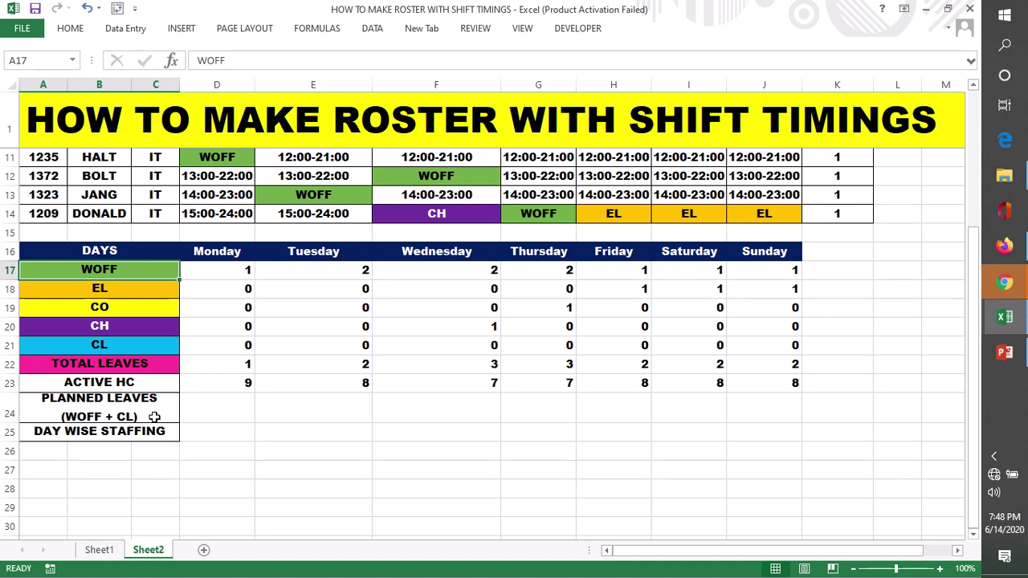
pyautogui.moveTo(18, 421); pyautogui.dragTo(18, 425)
# Step: Enter =D17+D21 in D24 for Monday's planned leaves and fill the formula across the row through J24
pyautogui.click(209, 419)
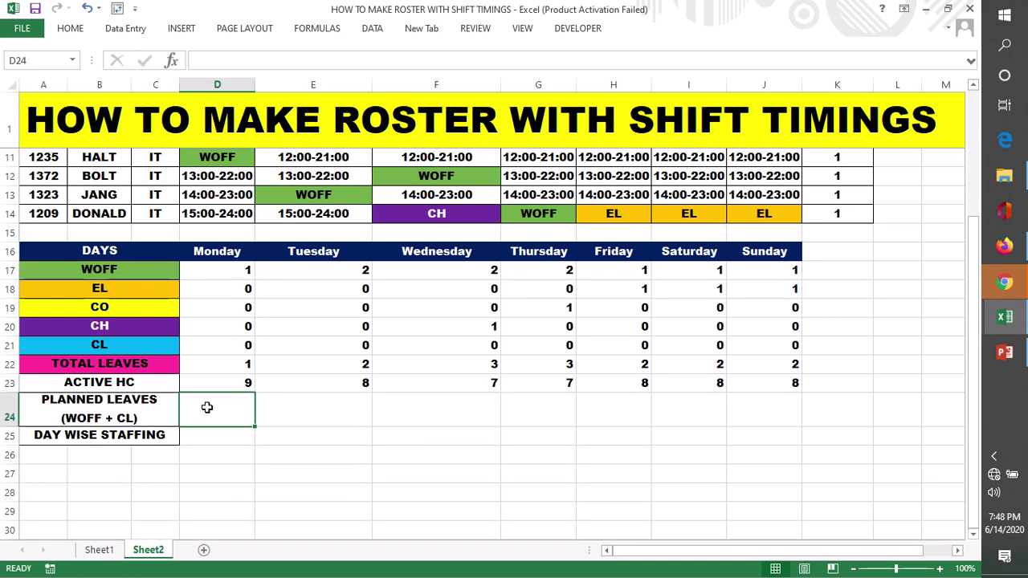
pyautogui.doubleClick(208, 408)
pyautogui.write('=')
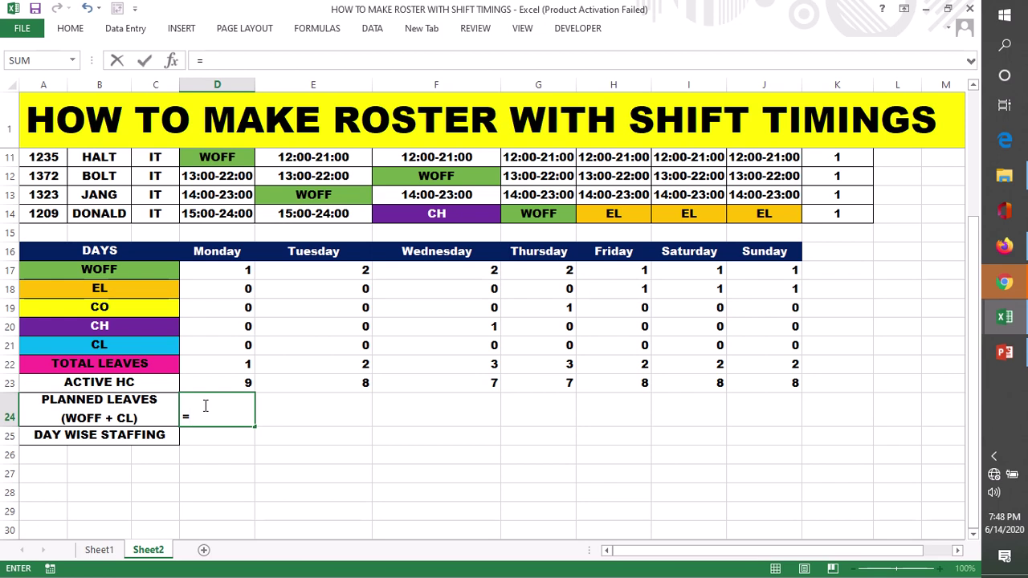
pyautogui.click(219, 270)
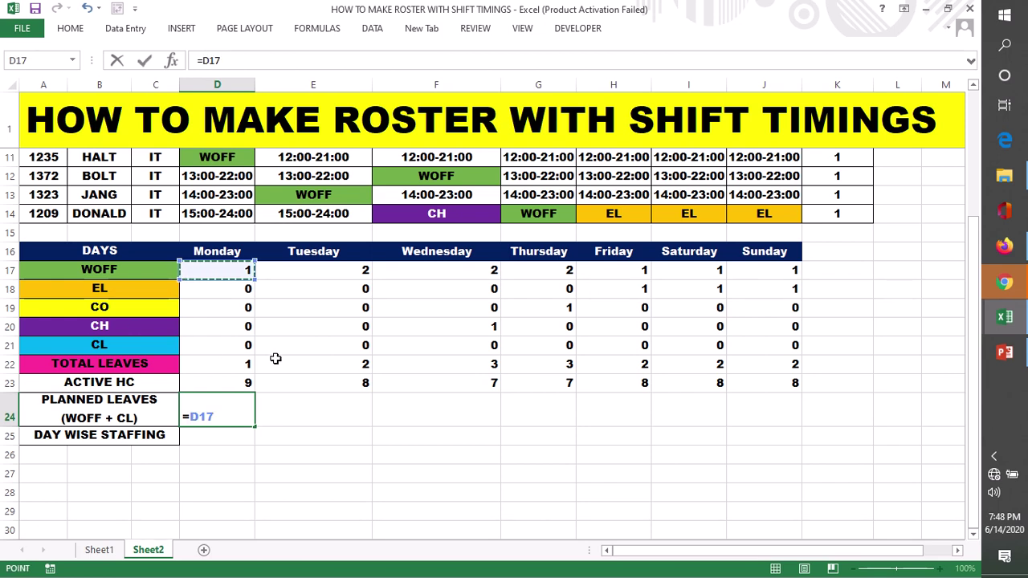
pyautogui.write('+')
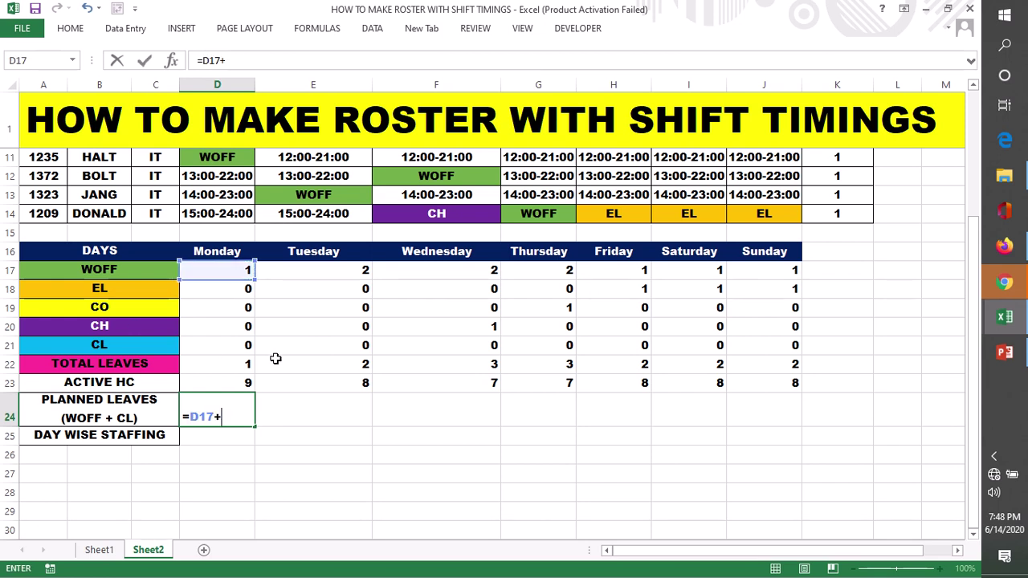
pyautogui.click(229, 343)
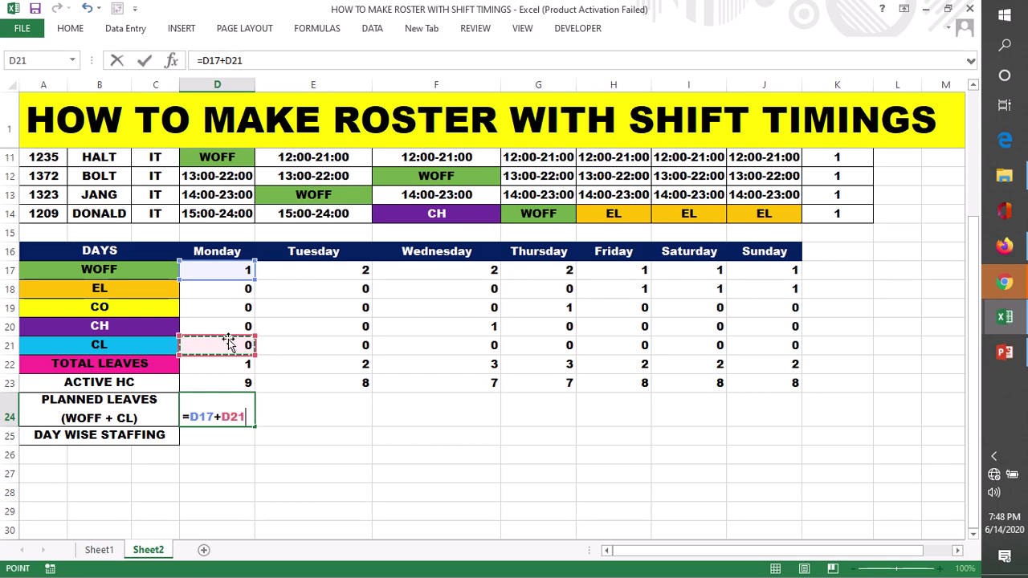
pyautogui.press('Return')
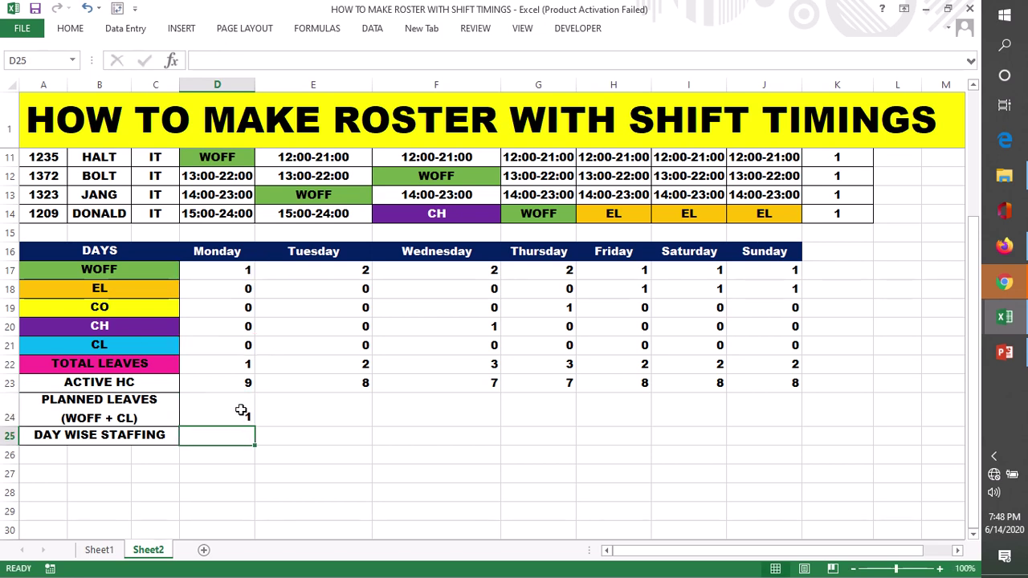
pyautogui.click(241, 410)
pyautogui.moveTo(254, 426); pyautogui.dragTo(775, 423)
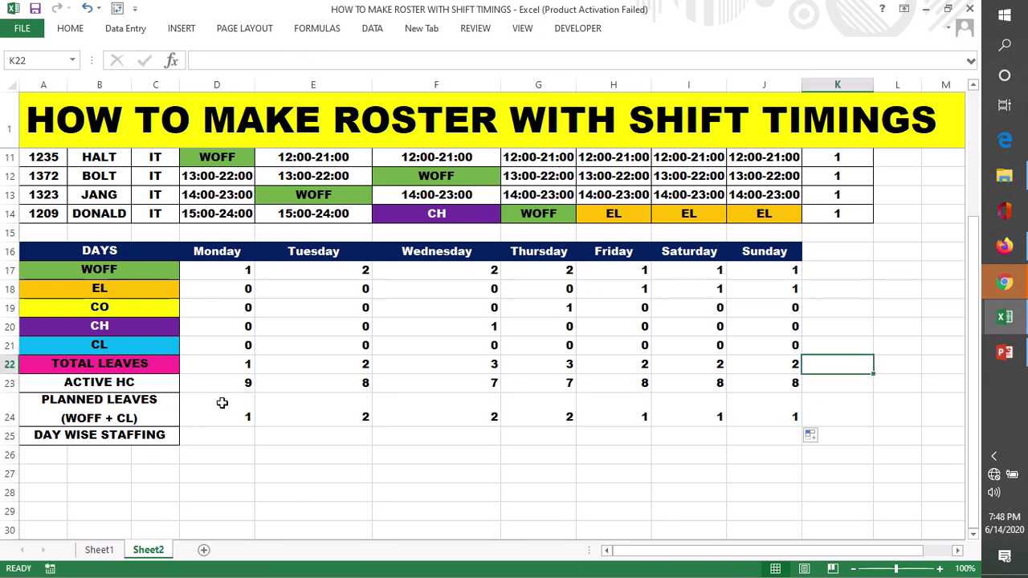
pyautogui.moveTo(219, 403); pyautogui.dragTo(776, 419)
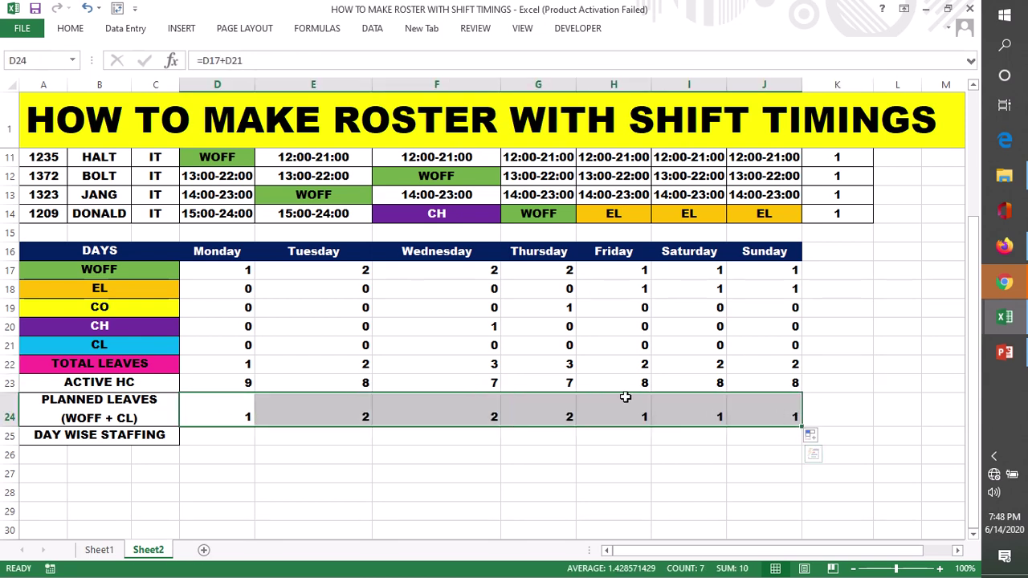
pyautogui.moveTo(314, 268); pyautogui.dragTo(339, 382)
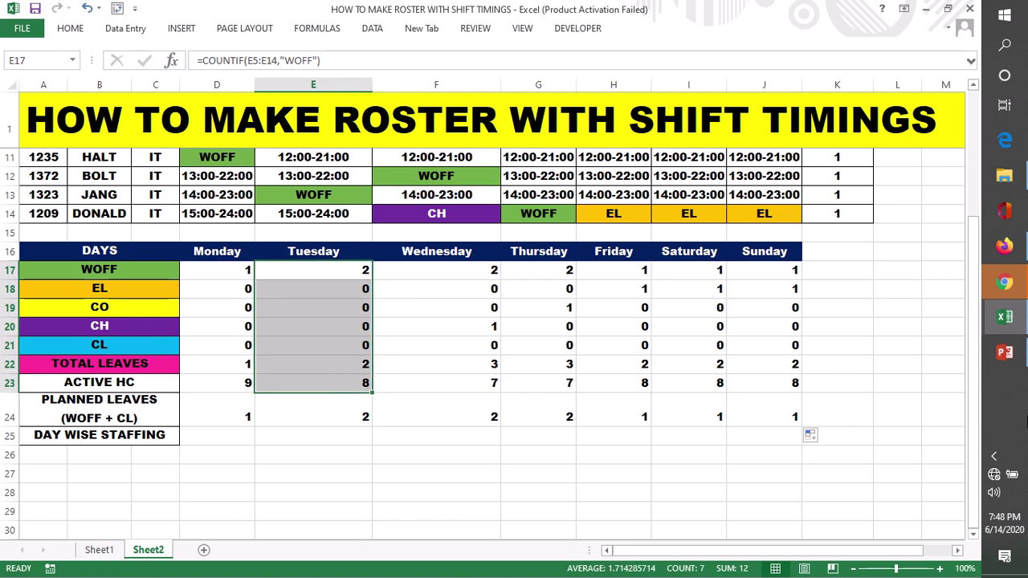
pyautogui.click(849, 385)
# Step: Examine the formula behind Monday's DAY WISE STAFFING value in D25 of Sheet1
pyautogui.scroll(-1, 850, 369)
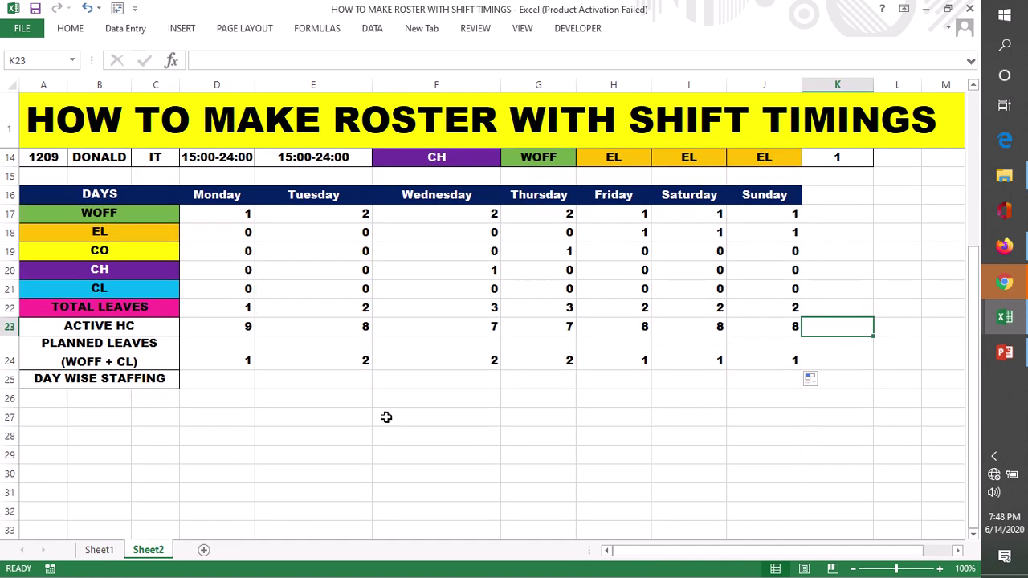
pyautogui.click(196, 382)
pyautogui.write('=')
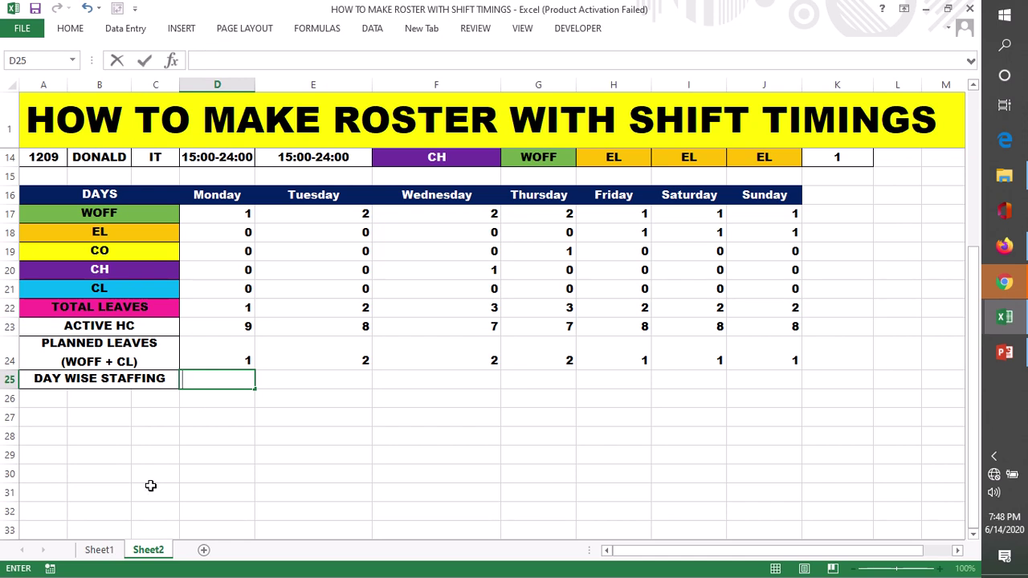
pyautogui.click(99, 550)
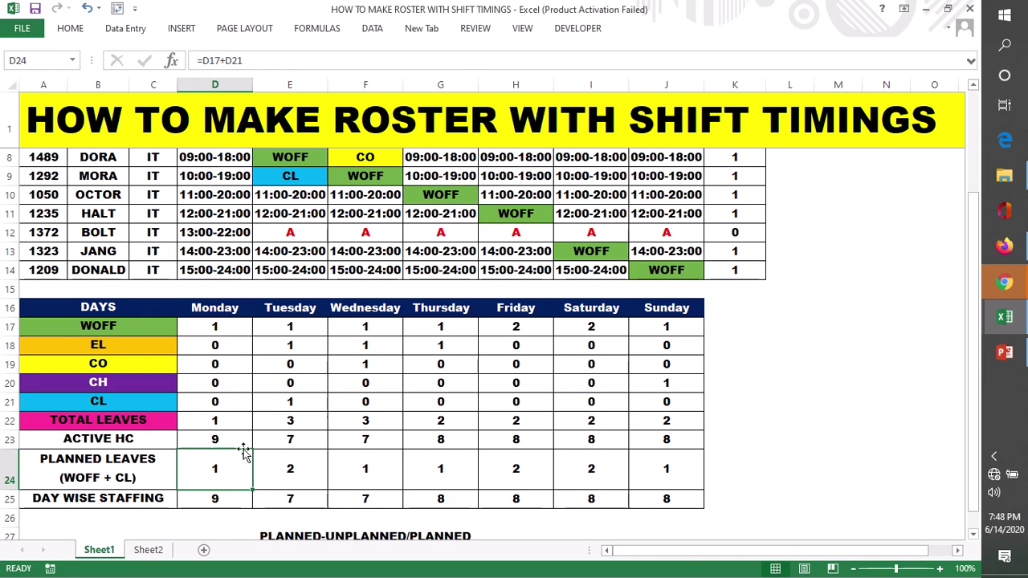
pyautogui.click(211, 497)
pyautogui.write('=10-D22')
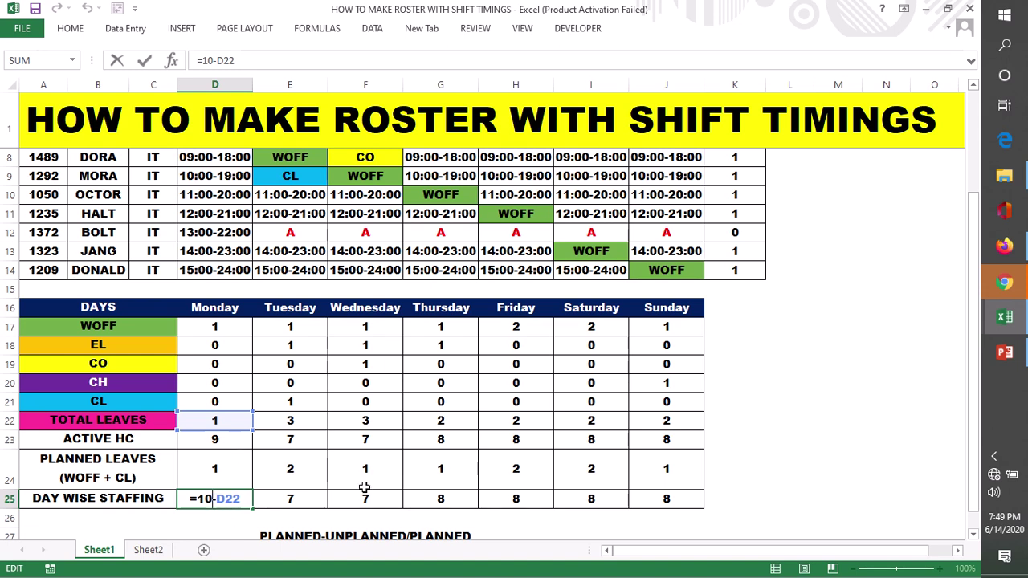
pyautogui.press('Return')
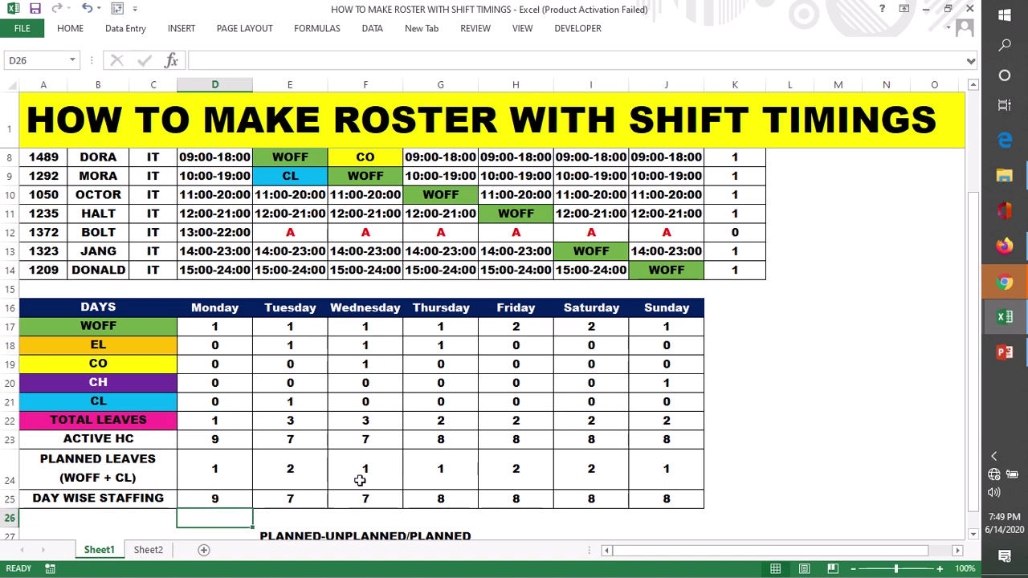
# Step: Return to Sheet2, enter =10-D22 in D25 for Monday's staffing, and fill it across the DAY WISE STAFFING row through J25
pyautogui.click(148, 550)
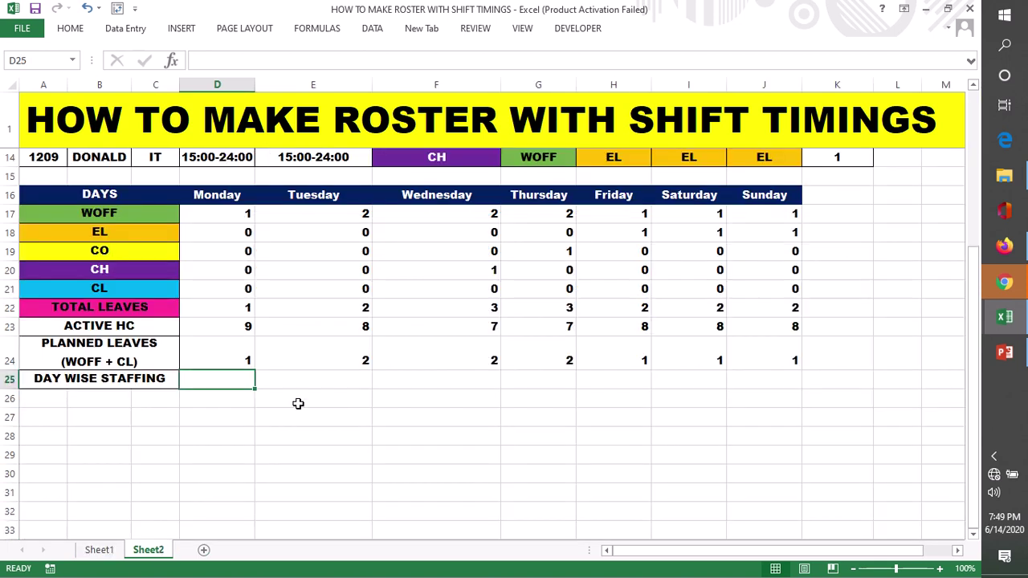
pyautogui.click(207, 192)
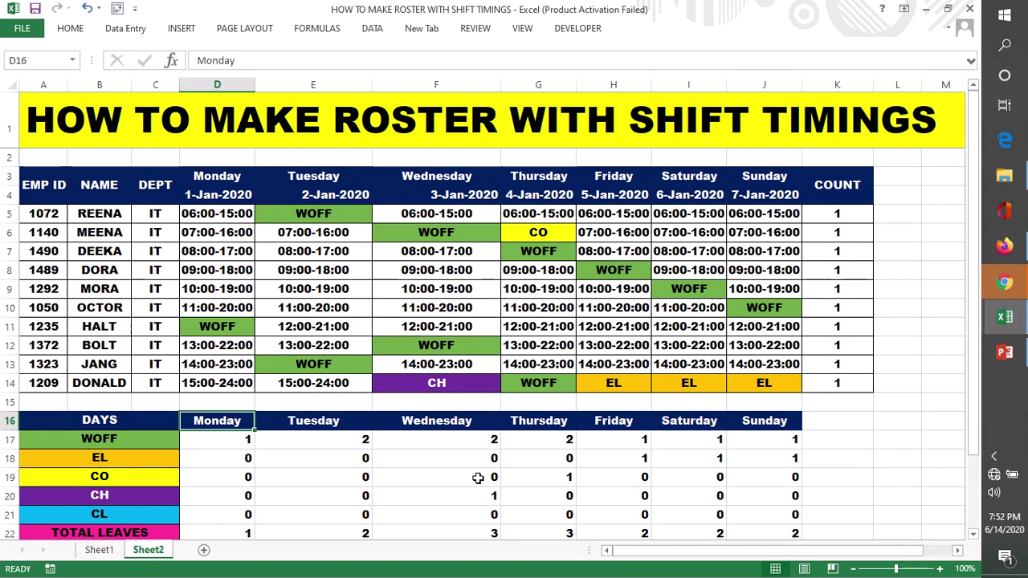
pyautogui.scroll(-2, 470, 426)
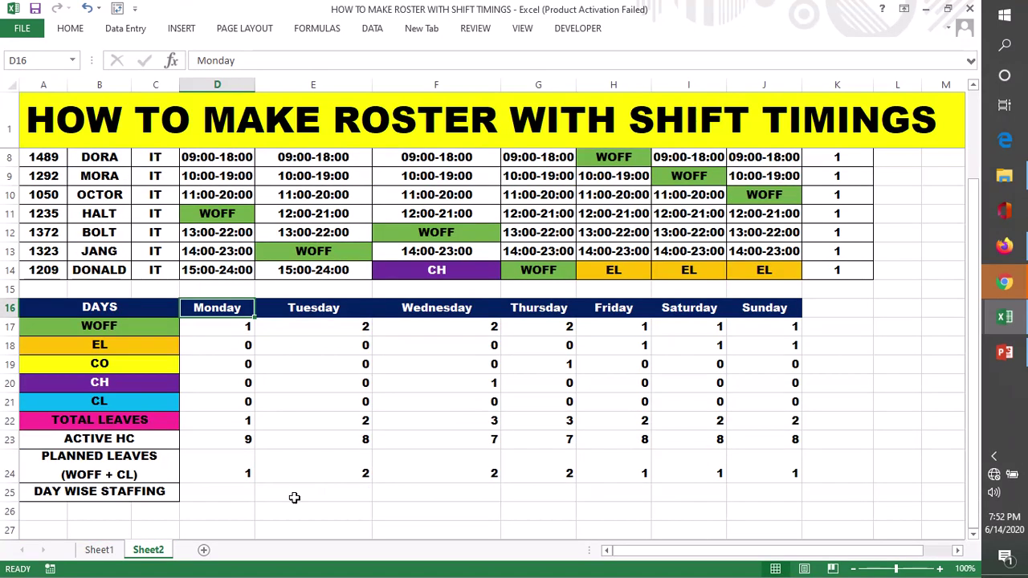
pyautogui.click(228, 492)
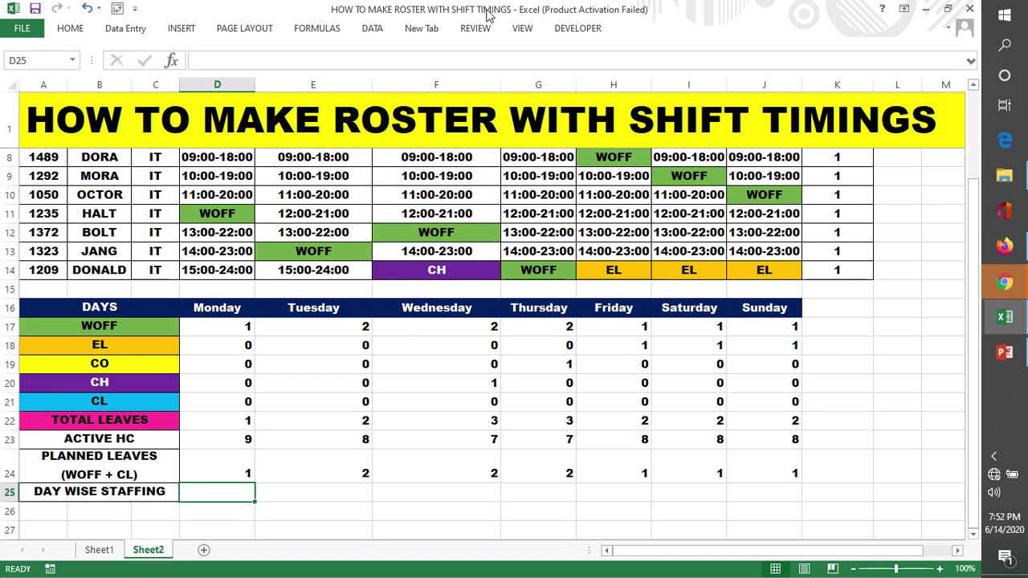
pyautogui.doubleClick(231, 493)
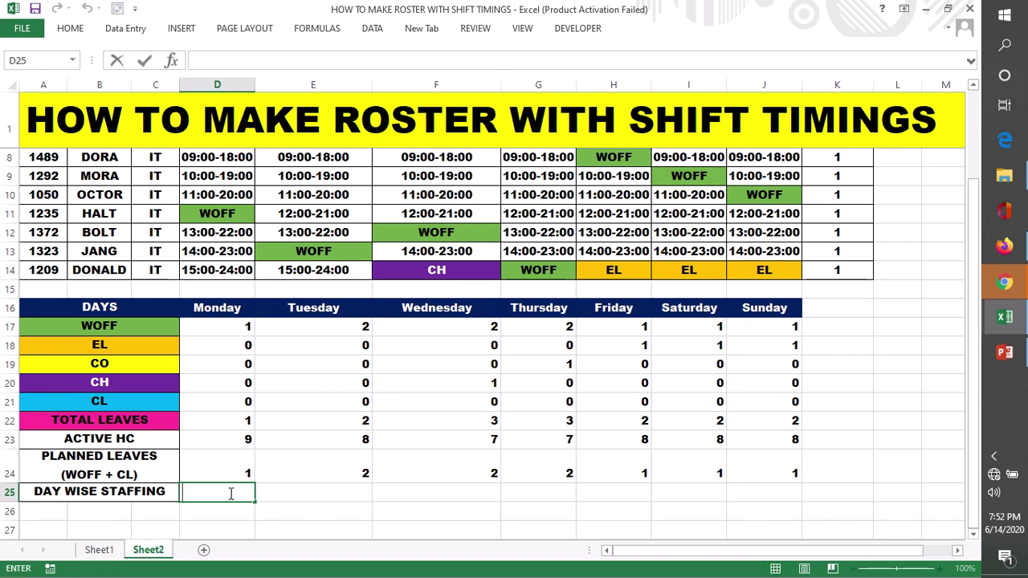
pyautogui.write('=10-')
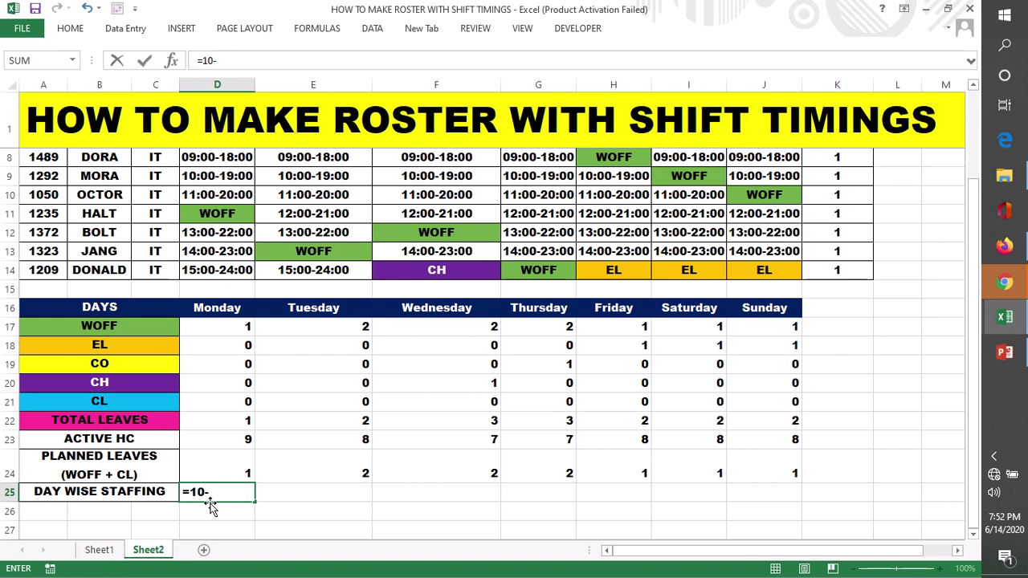
pyautogui.click(210, 420)
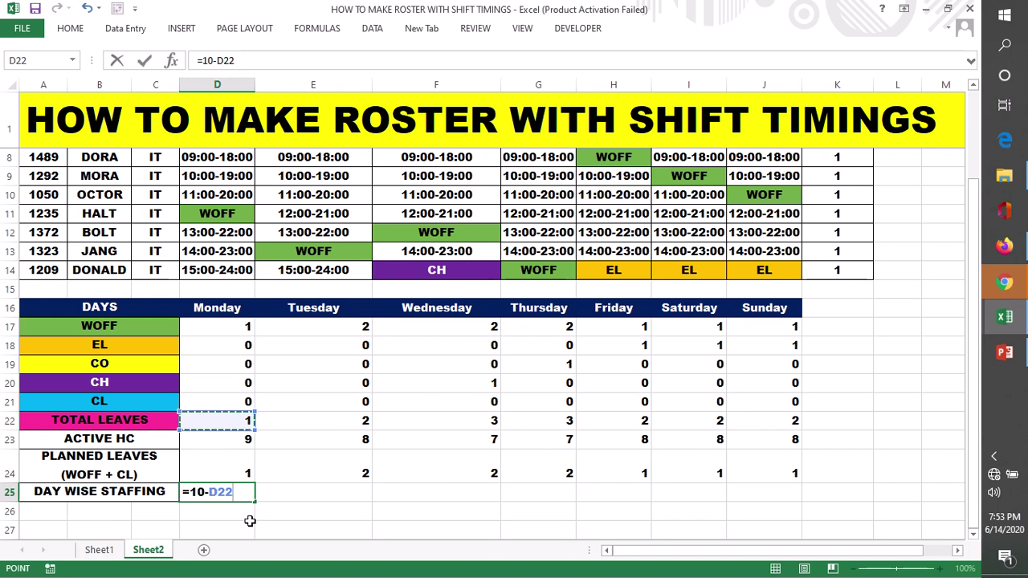
pyautogui.press('Return')
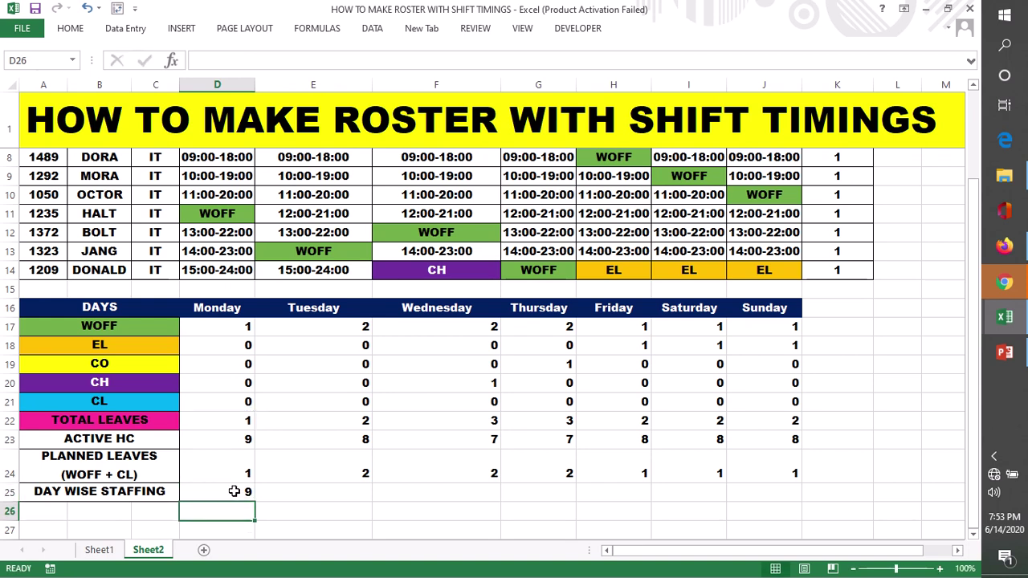
pyautogui.click(233, 490)
pyautogui.moveTo(254, 500); pyautogui.dragTo(795, 494)
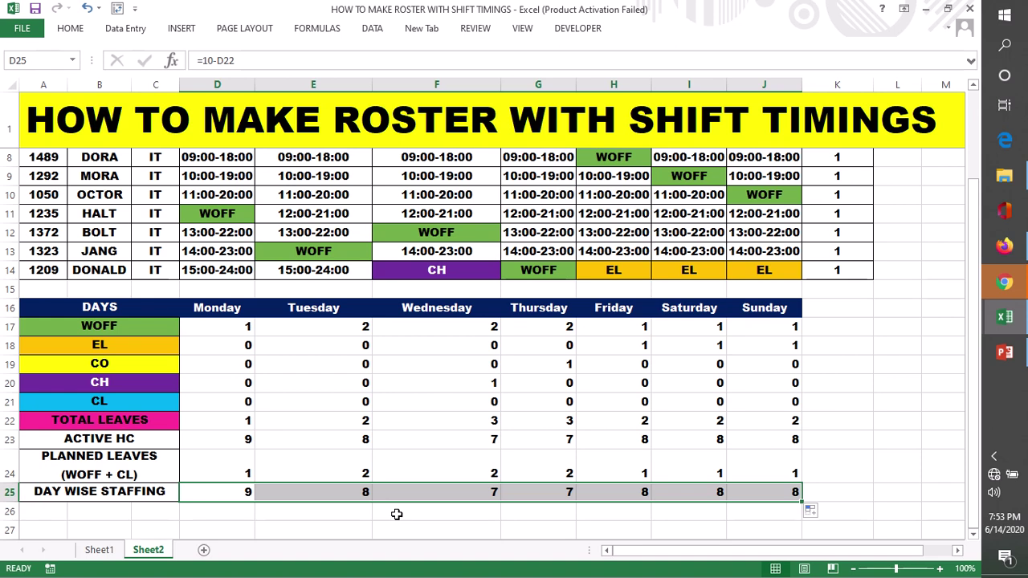